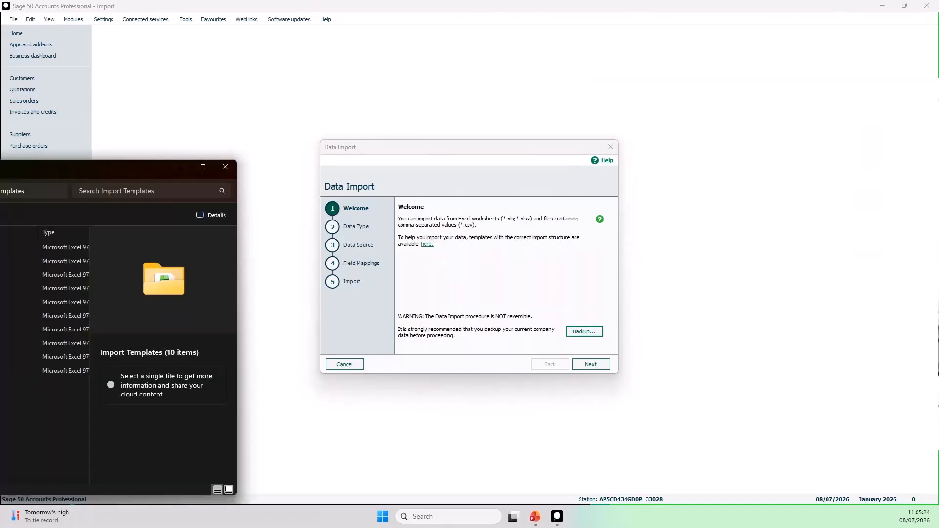
Open Customer Record FULL template.xls from the Import Templates folder and enlarge the workbook to full screen
{"action": "left_click_drag", "start_coordinate": [0, 171], "coordinate": [499, 103]}
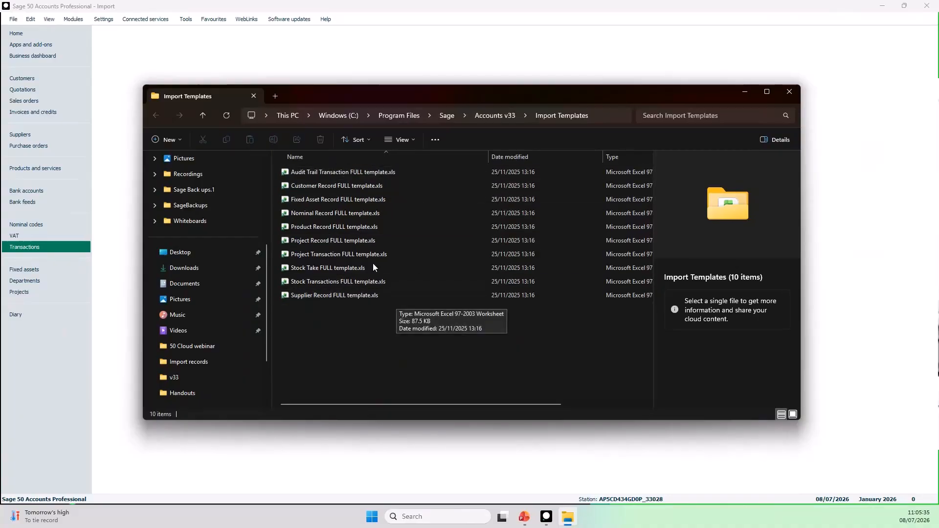
{"action": "double_click", "coordinate": [362, 186]}
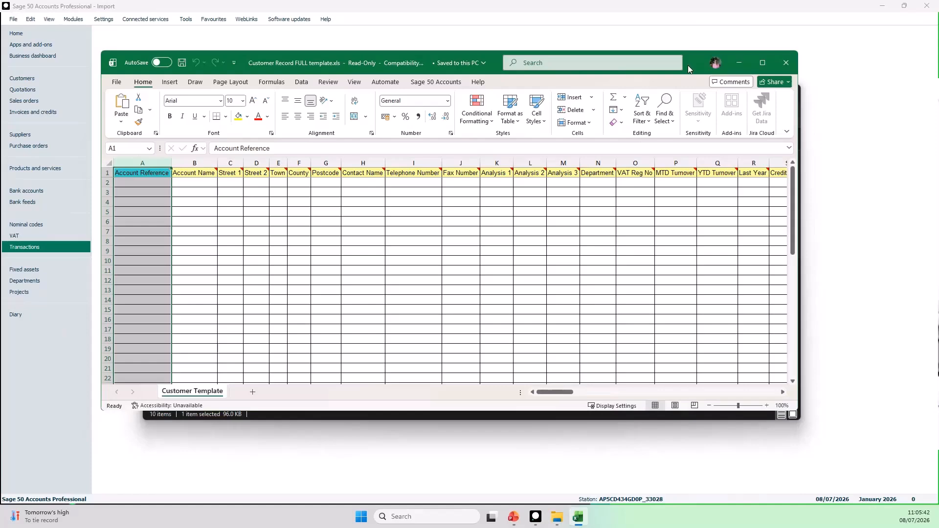
{"action": "double_click", "coordinate": [687, 65]}
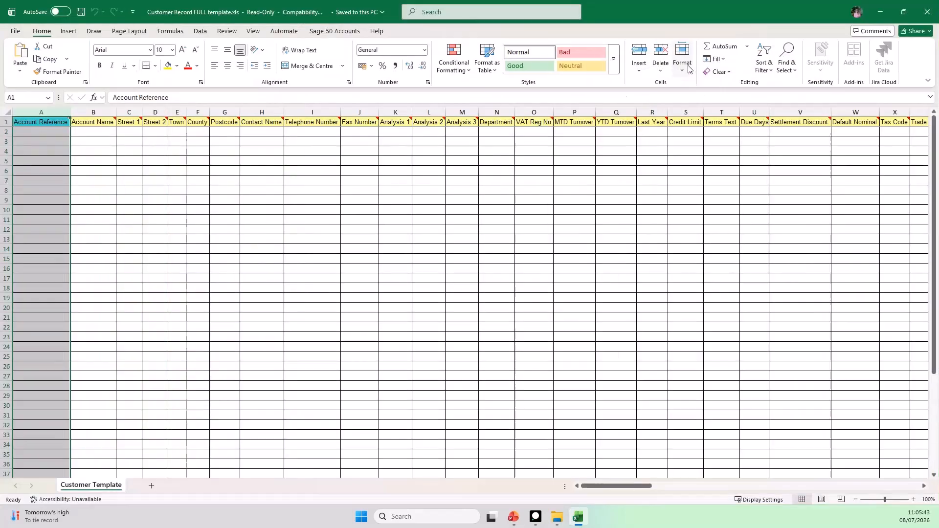
Examine the heading row and the first data row of the customer template, and close the template and its folder
{"action": "left_click", "coordinate": [3, 121]}
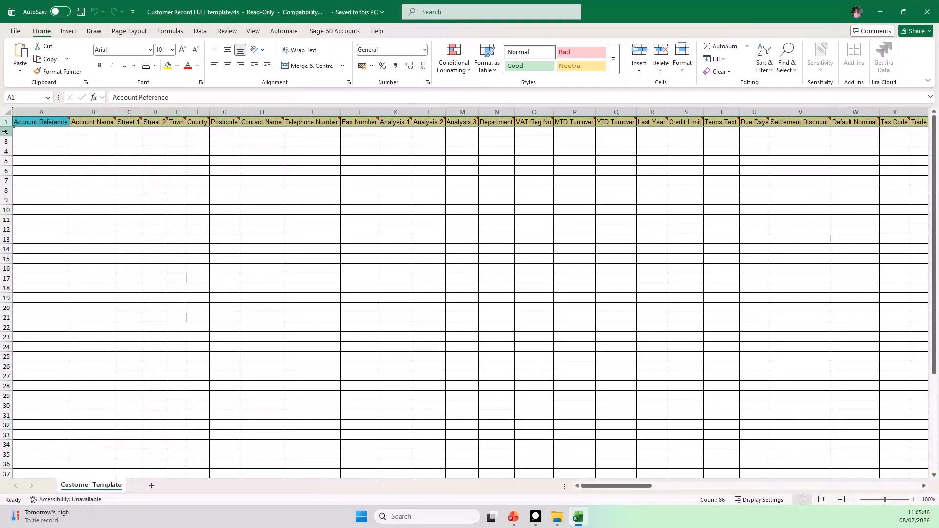
{"action": "left_click", "coordinate": [6, 131]}
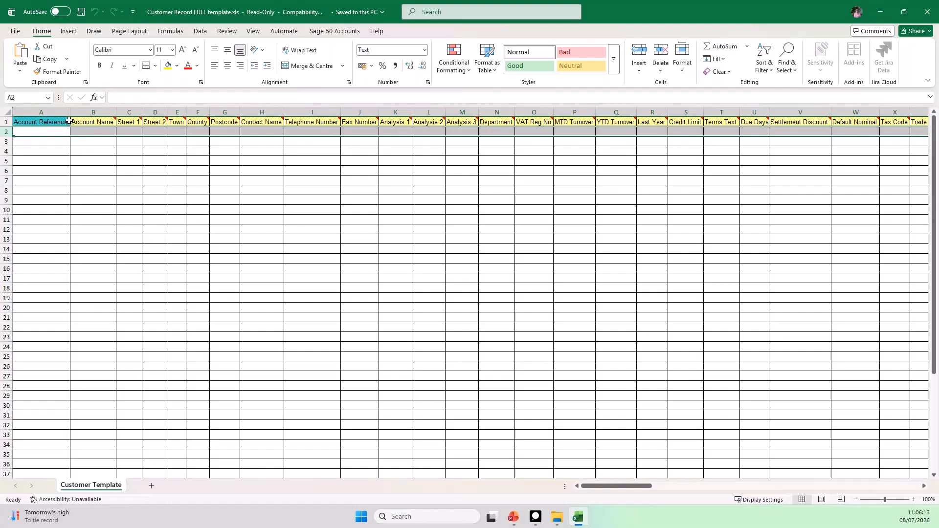
{"action": "mouse_move", "coordinate": [69, 119]}
{"action": "mouse_move", "coordinate": [114, 120]}
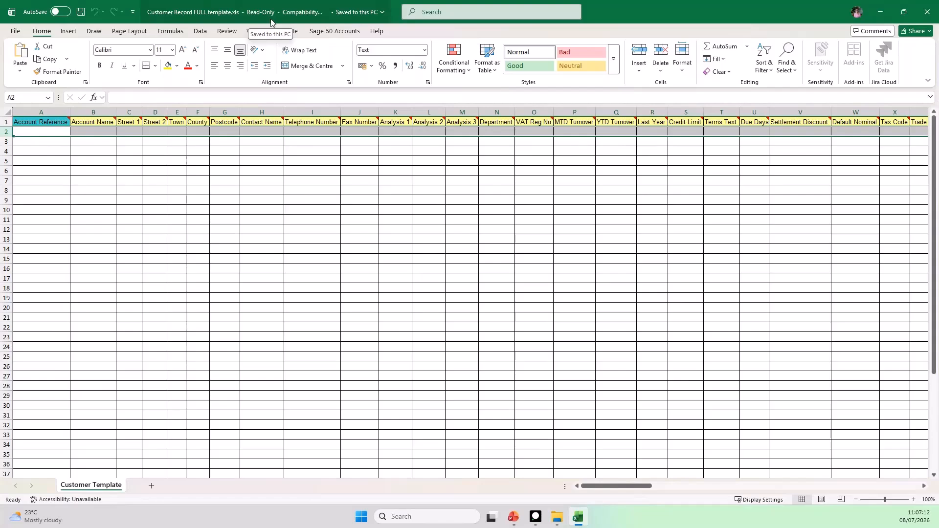
{"action": "left_click", "coordinate": [924, 15]}
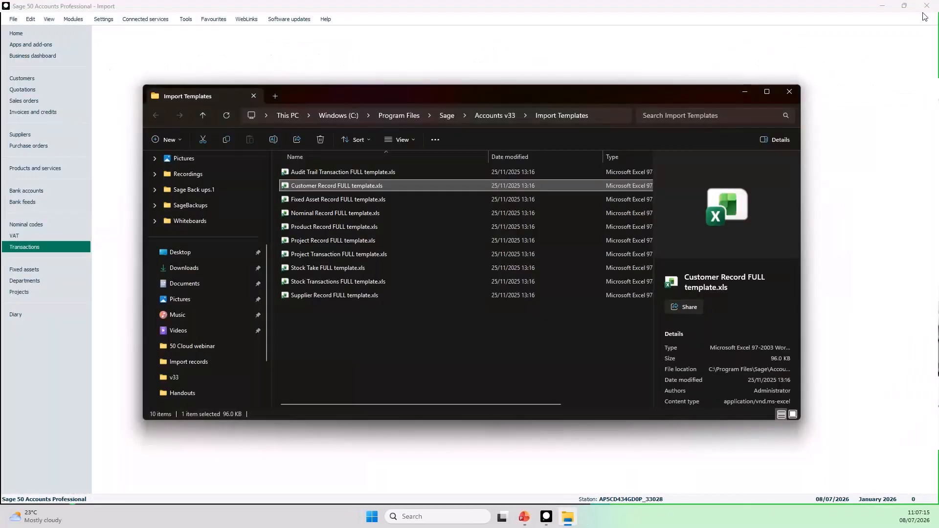
{"action": "left_click", "coordinate": [787, 93]}
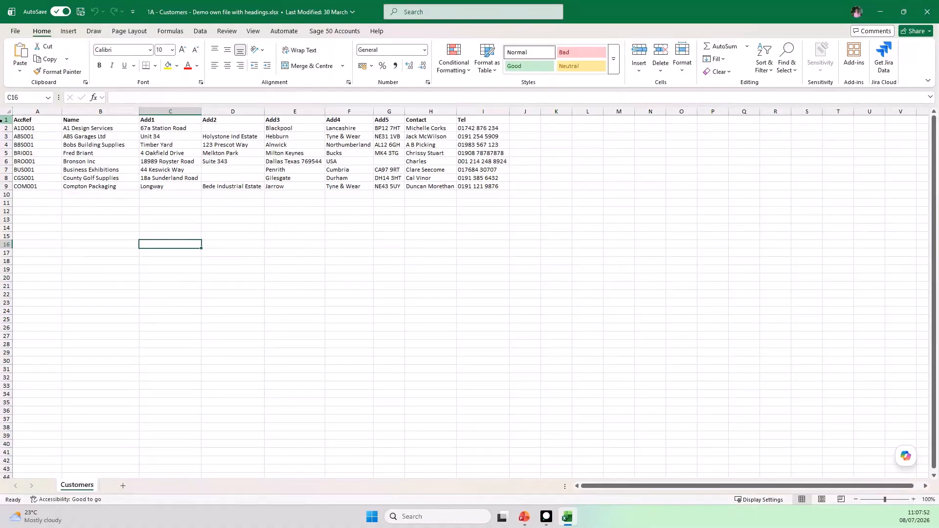
Close the workbook 1A - Customers - Demo own file with headings.xlsx and exit the Data Import wizard
{"action": "left_click", "coordinate": [928, 14]}
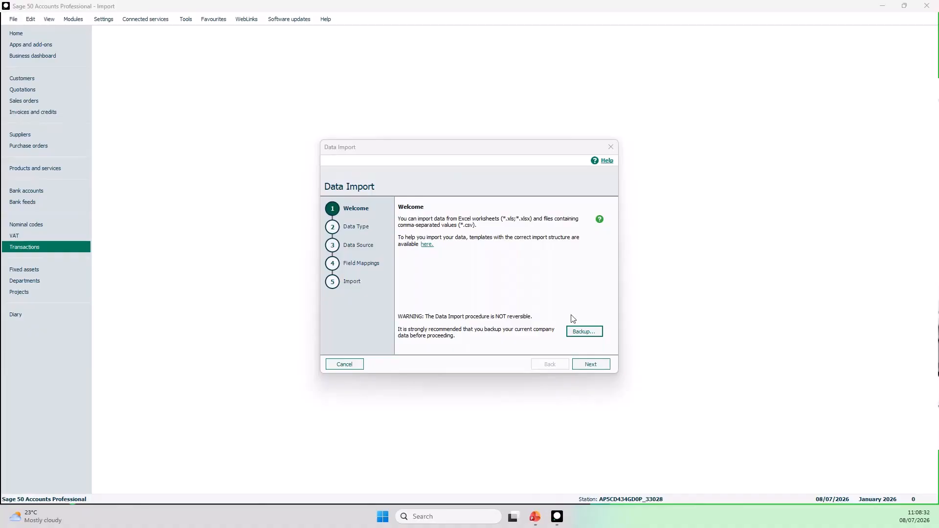
{"action": "left_click", "coordinate": [610, 147]}
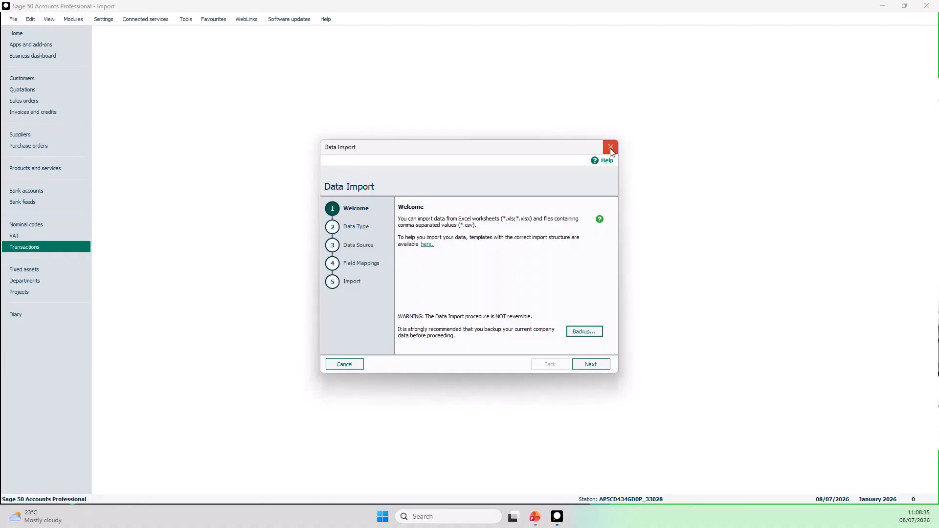
{"action": "left_click", "coordinate": [475, 293]}
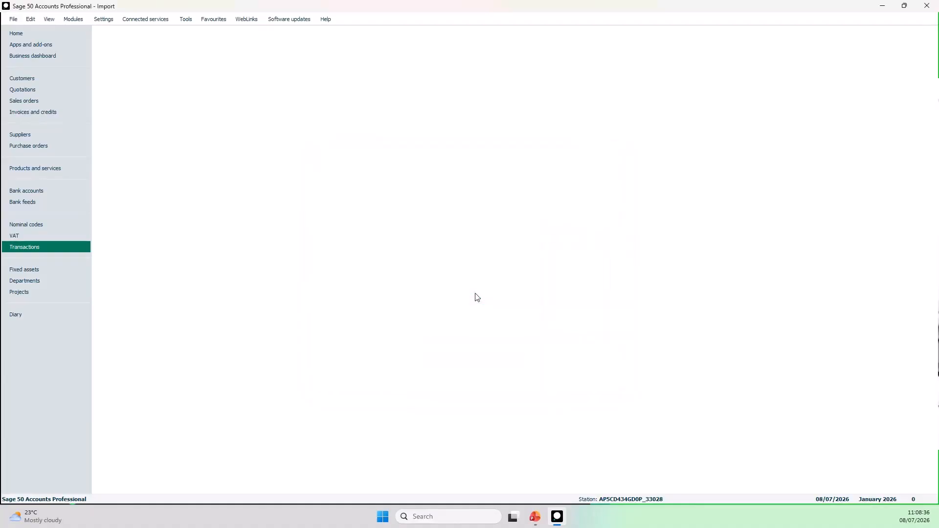
Check the Customers, Suppliers and Transactions lists for existing records
{"action": "left_click", "coordinate": [50, 80]}
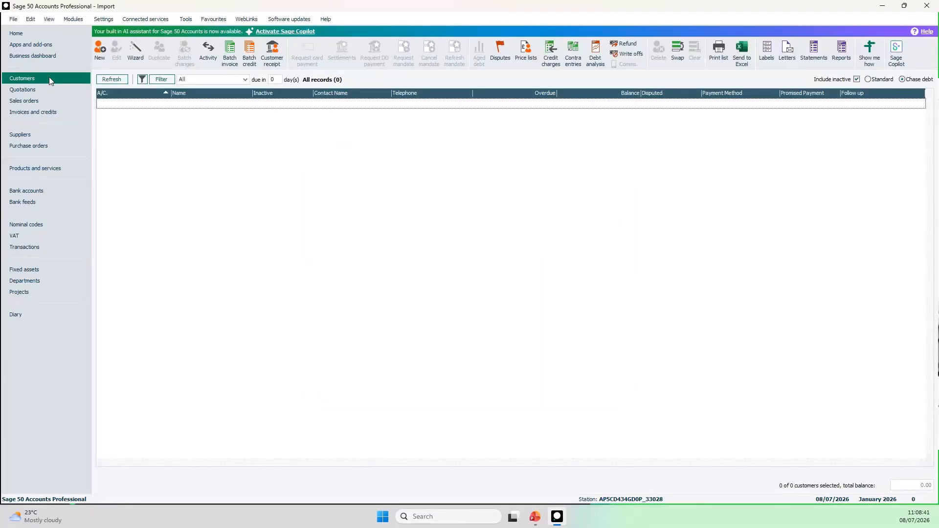
{"action": "left_click", "coordinate": [52, 136]}
{"action": "left_click", "coordinate": [59, 248]}
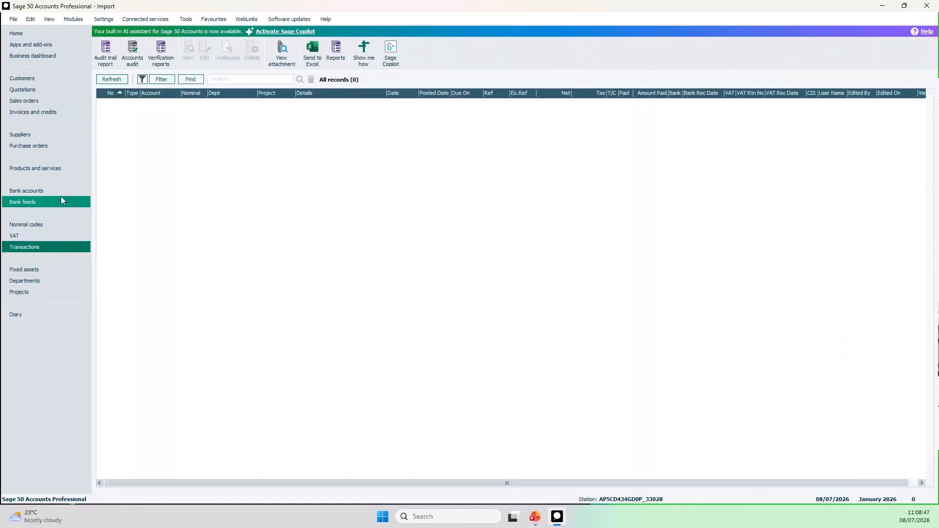
Start a new data import, agree to close all other windows, and choose Customer records as the data type
{"action": "left_click", "coordinate": [13, 19]}
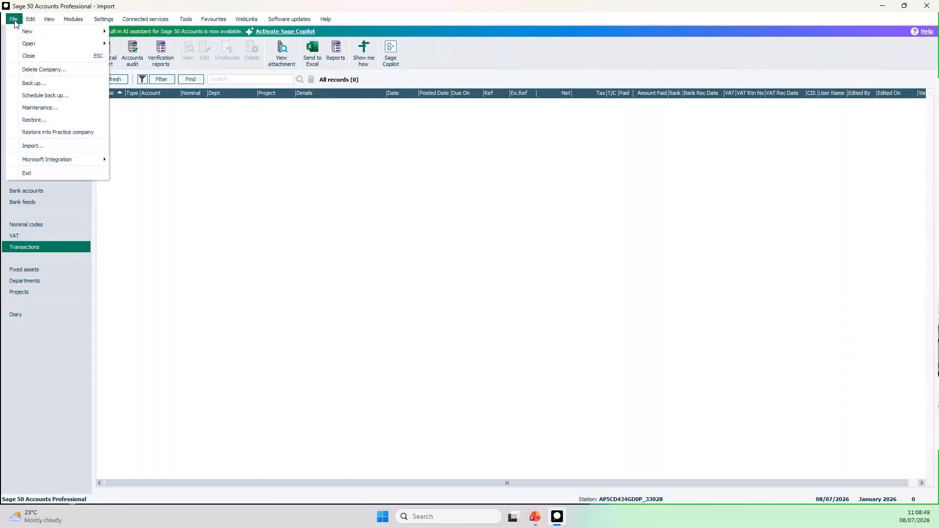
{"action": "left_click", "coordinate": [61, 145]}
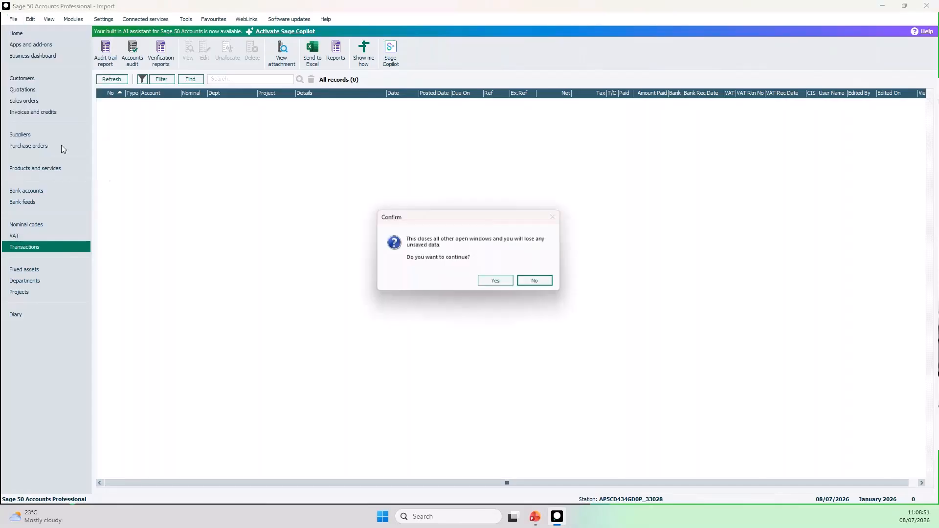
{"action": "left_click", "coordinate": [497, 283]}
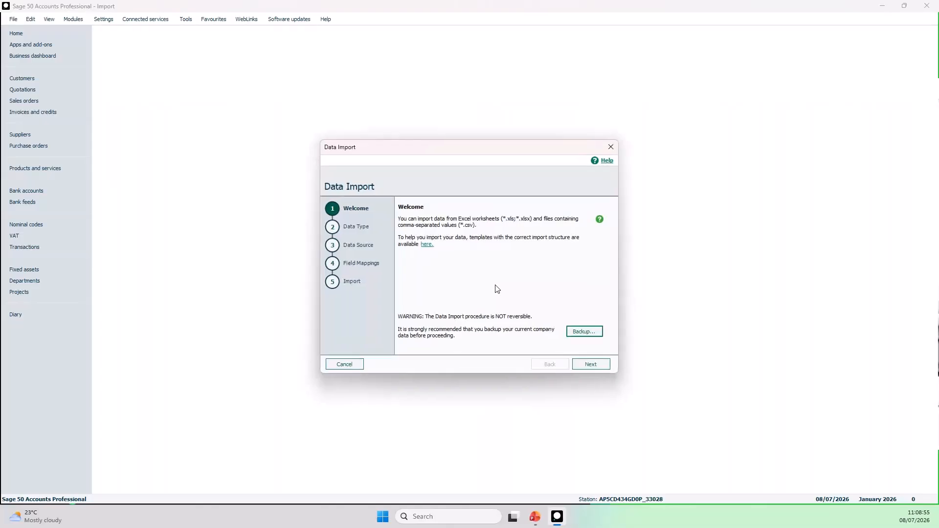
{"action": "left_click", "coordinate": [602, 366]}
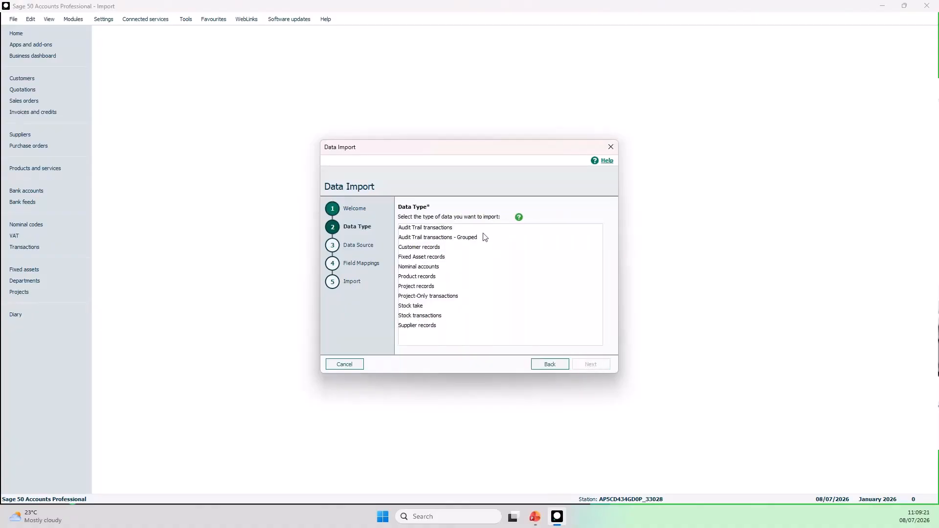
{"action": "left_click", "coordinate": [440, 250]}
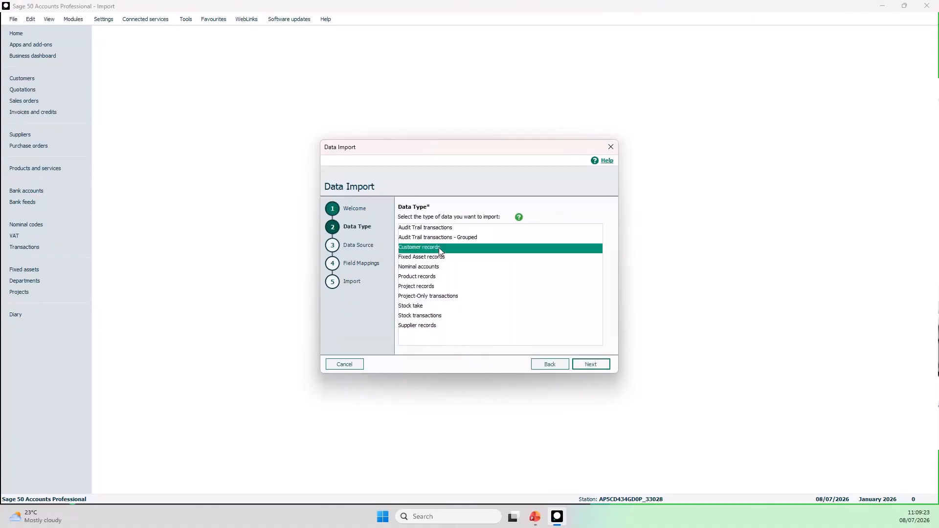
{"action": "left_click", "coordinate": [603, 367]}
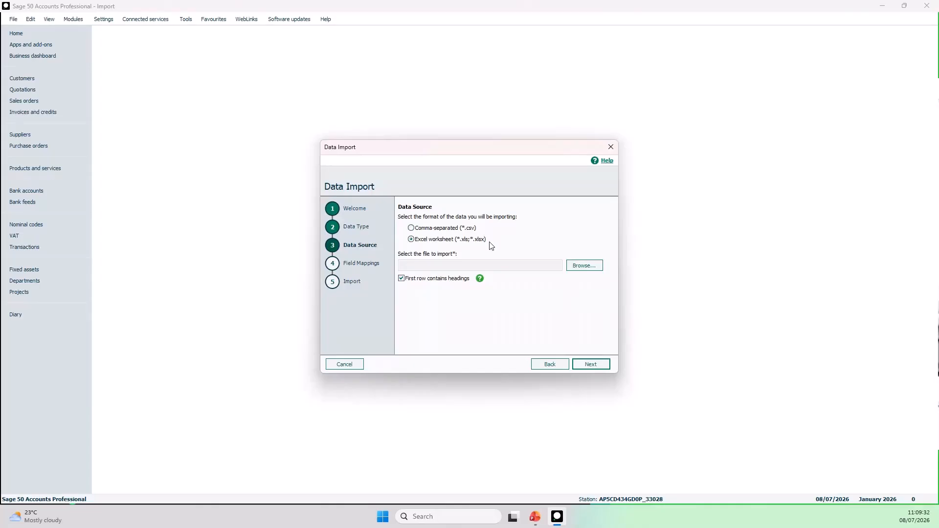
Select the Excel file 1A - Customers - Demo own file with headings.xlsx as the import source and continue to the field mappings
{"action": "left_click", "coordinate": [594, 270]}
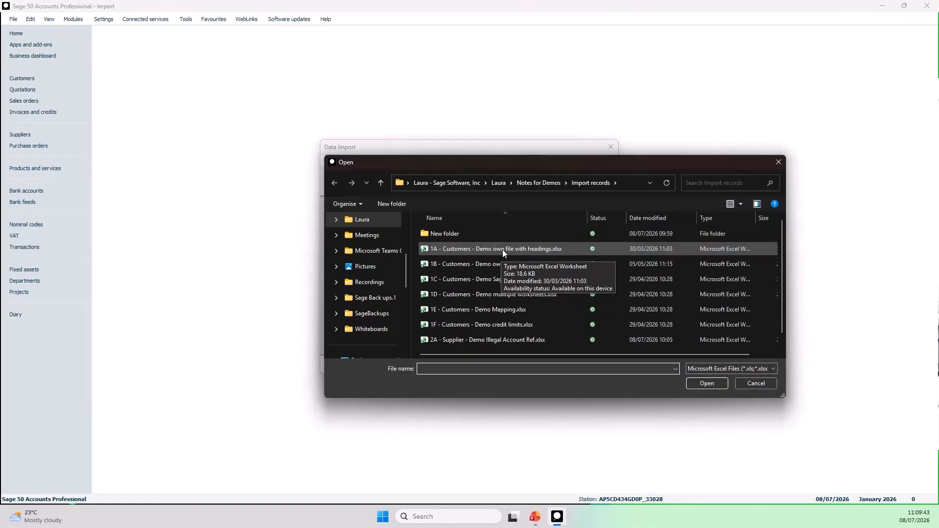
{"action": "left_click", "coordinate": [504, 248]}
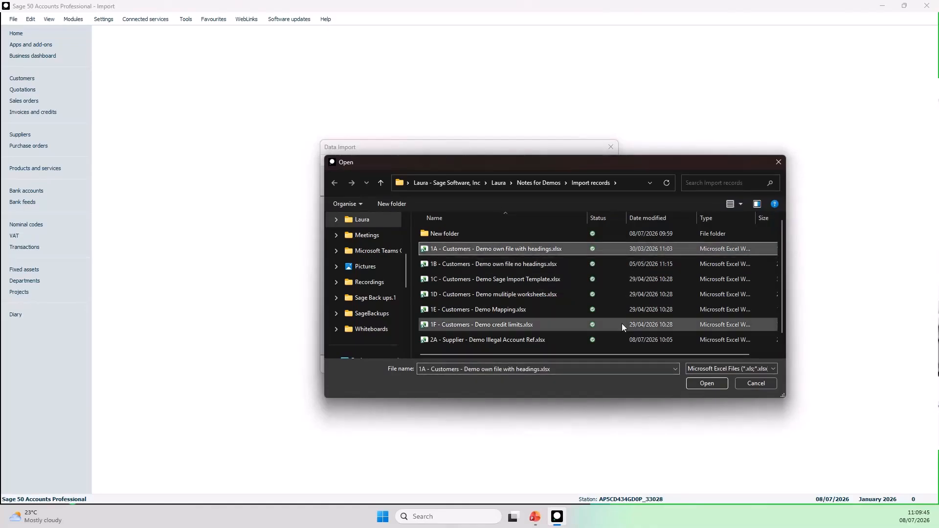
{"action": "left_click", "coordinate": [714, 385]}
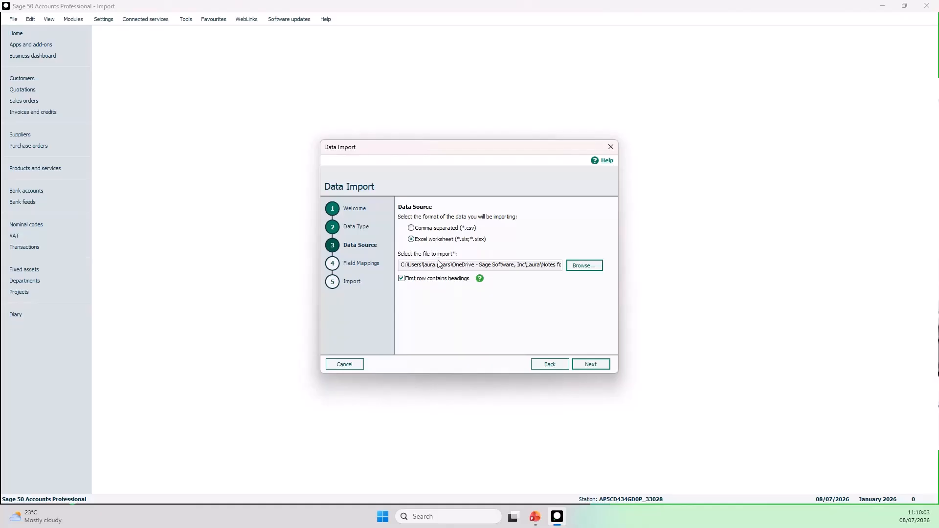
{"action": "left_click", "coordinate": [600, 366]}
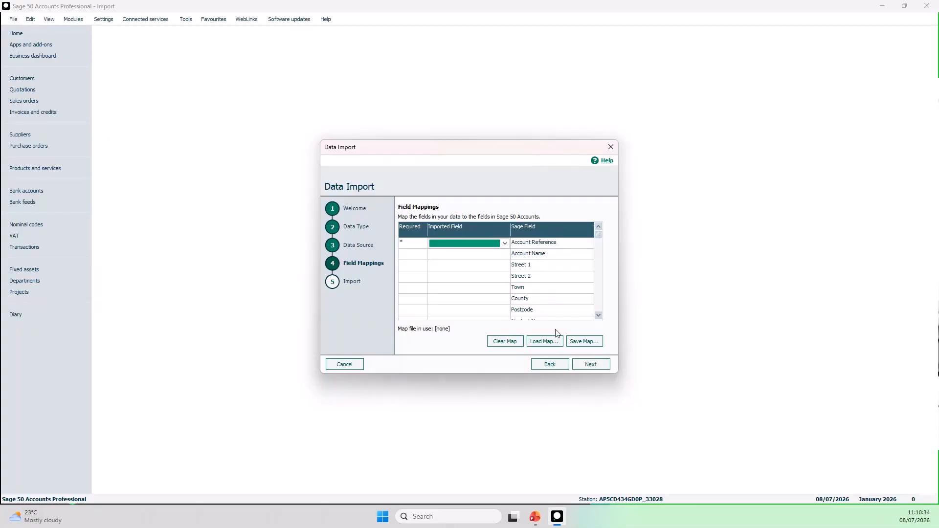
Map the imported field AccRef to Account Reference and Name to Account Name
{"action": "left_click", "coordinate": [505, 247]}
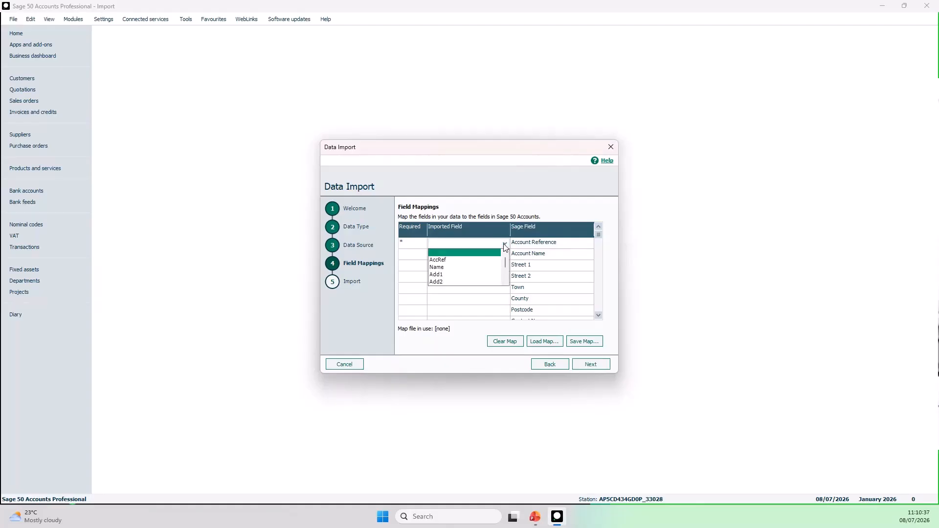
{"action": "left_click", "coordinate": [468, 260]}
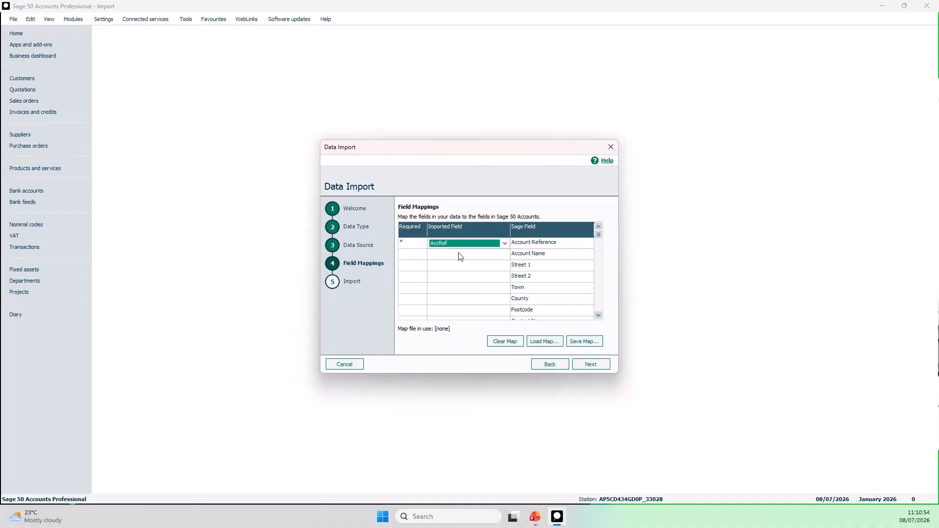
{"action": "left_click", "coordinate": [479, 260]}
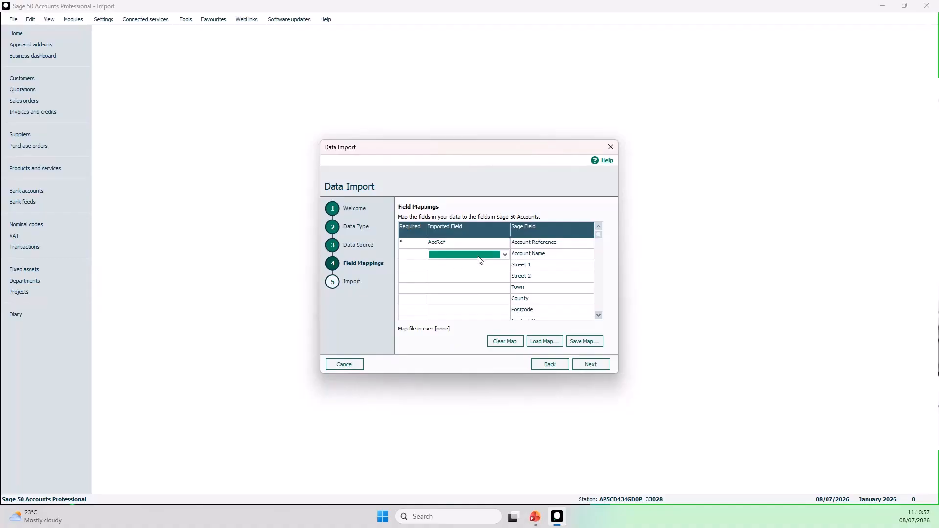
{"action": "left_click", "coordinate": [505, 256]}
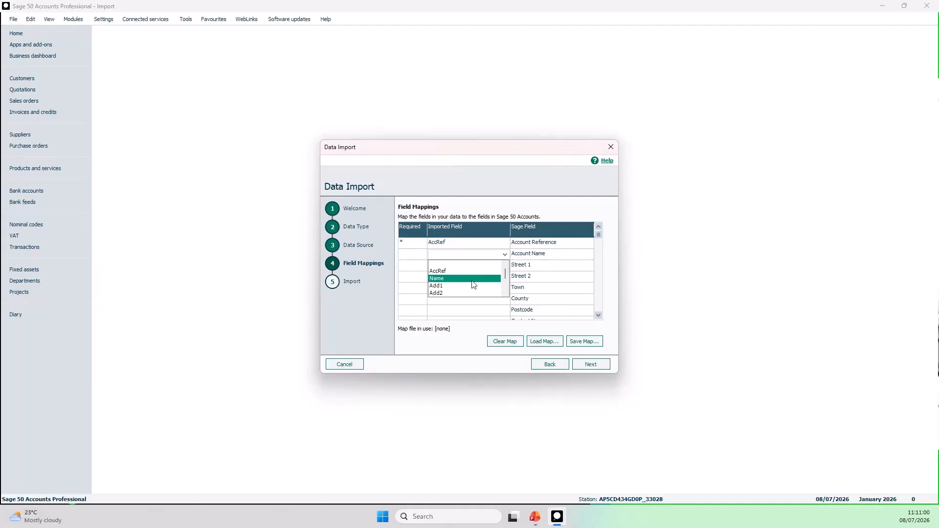
{"action": "left_click", "coordinate": [471, 280]}
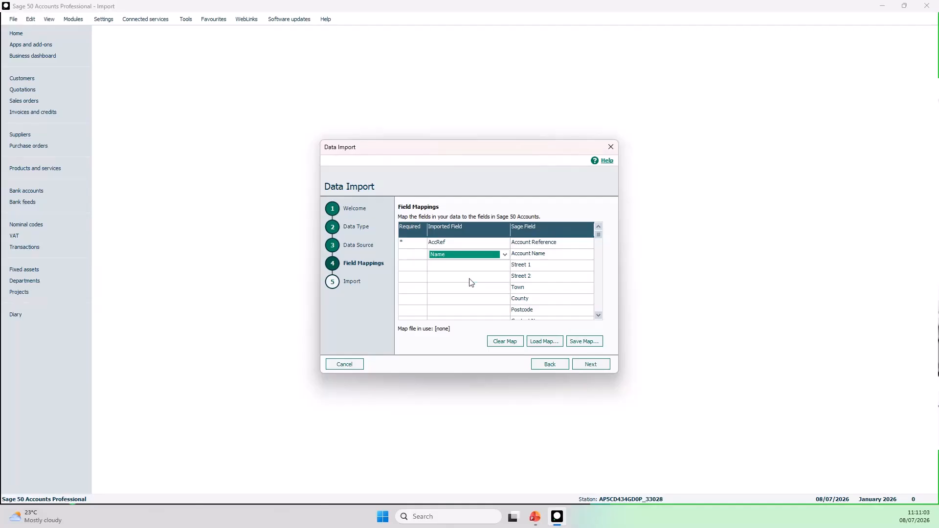
Map the imported field Add1 to Street 1 and Add2 to Street 2
{"action": "left_click", "coordinate": [484, 267]}
{"action": "left_click", "coordinate": [505, 265]}
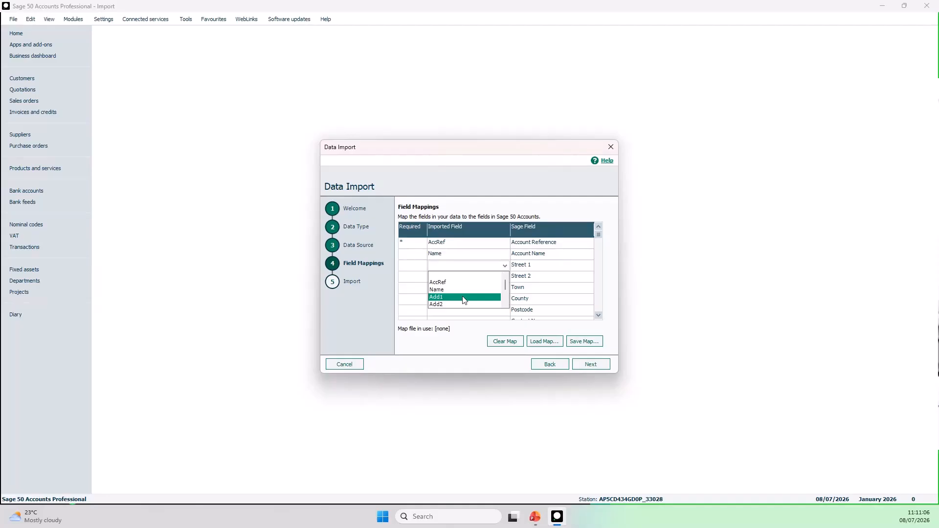
{"action": "left_click", "coordinate": [464, 298]}
{"action": "left_click", "coordinate": [489, 277]}
{"action": "left_click", "coordinate": [505, 277]}
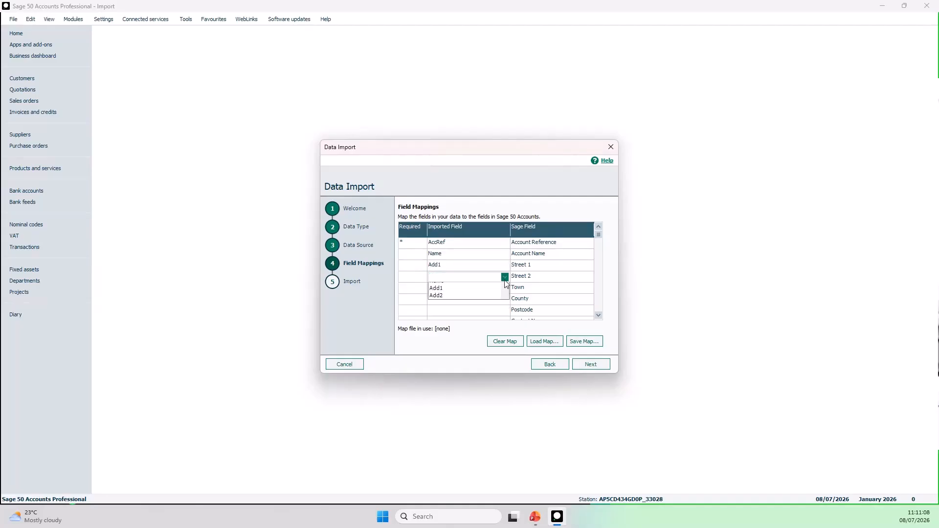
{"action": "left_click", "coordinate": [472, 309]}
Map the imported field Add3 to Town and Add4 to County
{"action": "left_click", "coordinate": [478, 289]}
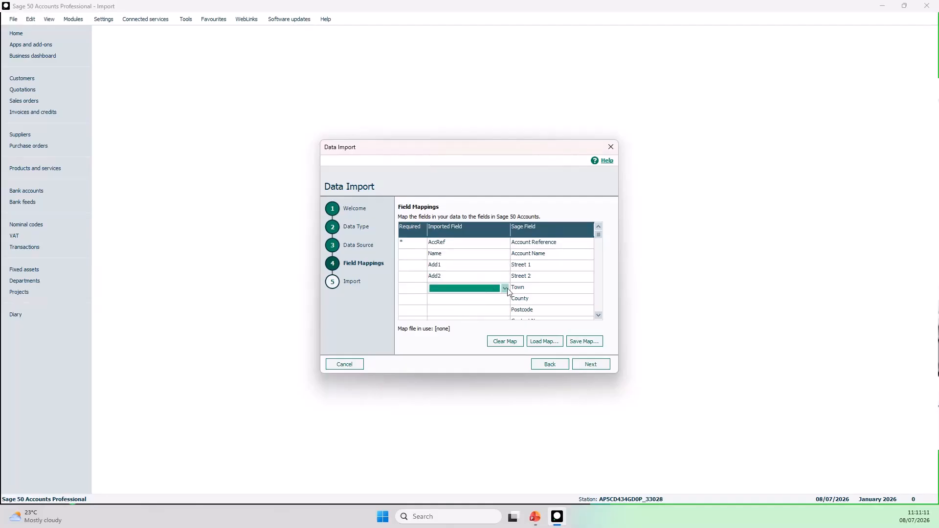
{"action": "left_click", "coordinate": [505, 289]}
{"action": "left_click", "coordinate": [465, 310]}
{"action": "left_click", "coordinate": [467, 300]}
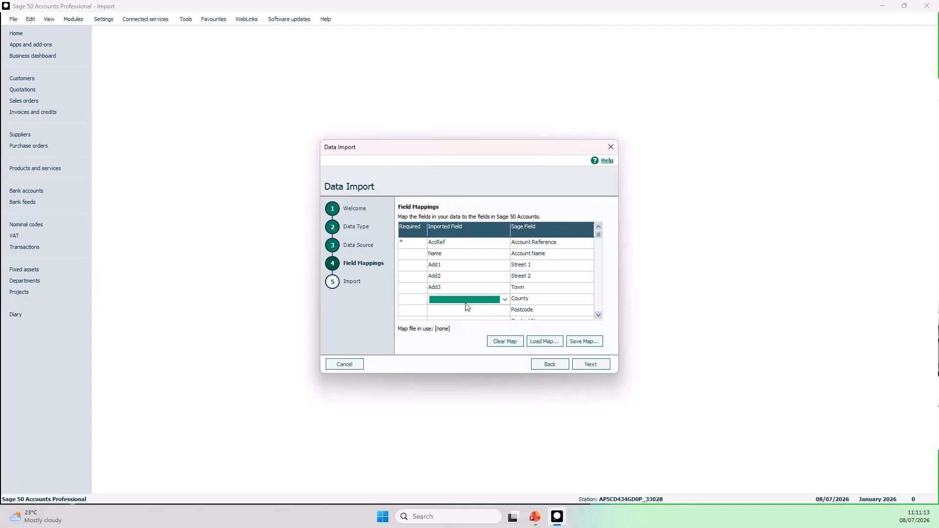
{"action": "left_click", "coordinate": [504, 300]}
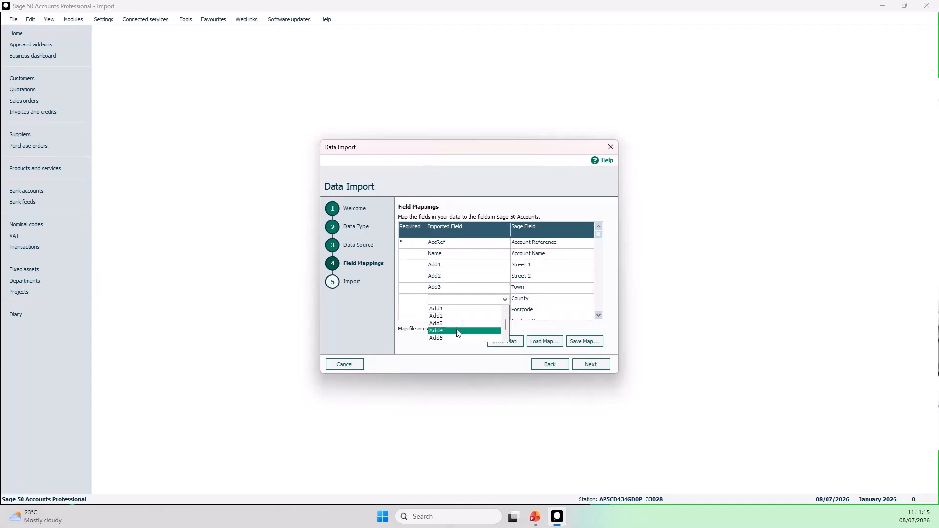
{"action": "left_click", "coordinate": [456, 330]}
Map the imported field Add5 to Postcode
{"action": "left_click", "coordinate": [465, 311]}
{"action": "left_click", "coordinate": [510, 310]}
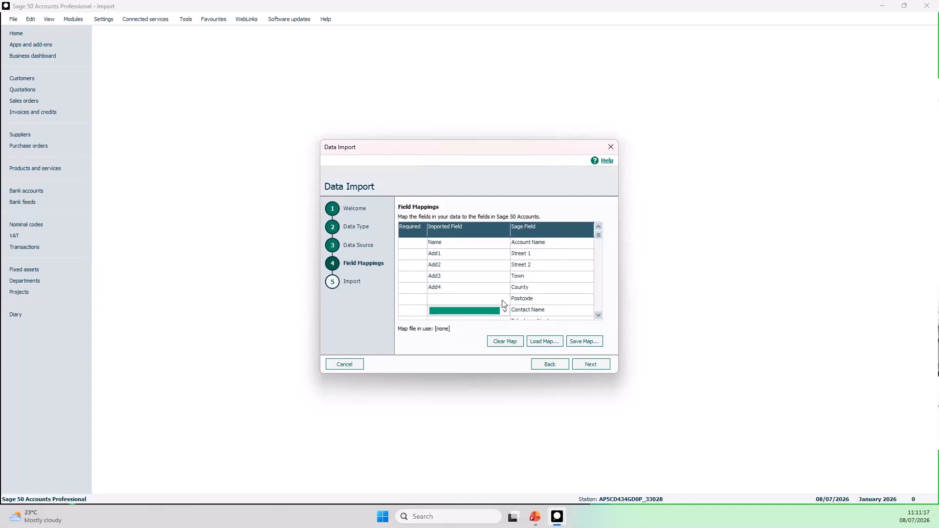
{"action": "left_click", "coordinate": [504, 303]}
{"action": "left_click", "coordinate": [505, 299]}
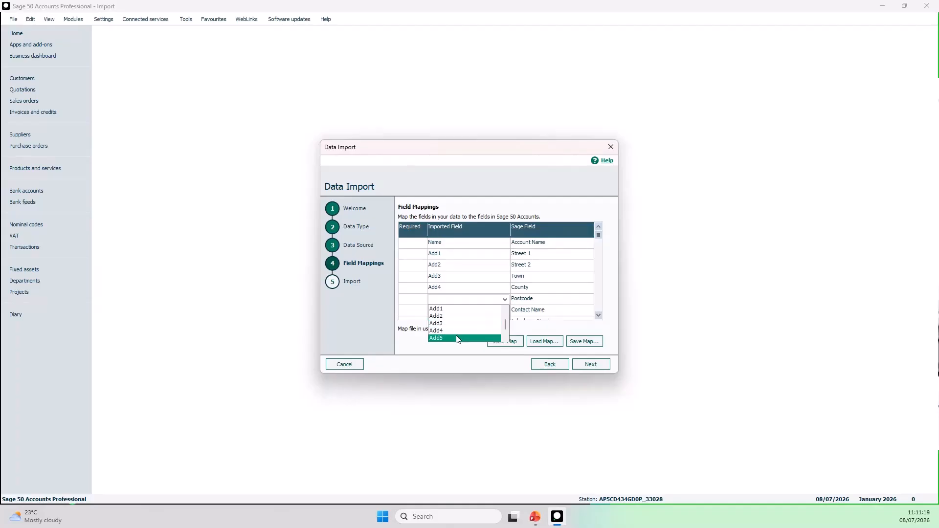
{"action": "left_click", "coordinate": [457, 338]}
Map the imported field Contact to Contact Name and Tel to Telephone Number
{"action": "left_click", "coordinate": [472, 312]}
{"action": "left_click", "coordinate": [505, 311]}
{"action": "left_click", "coordinate": [505, 310]}
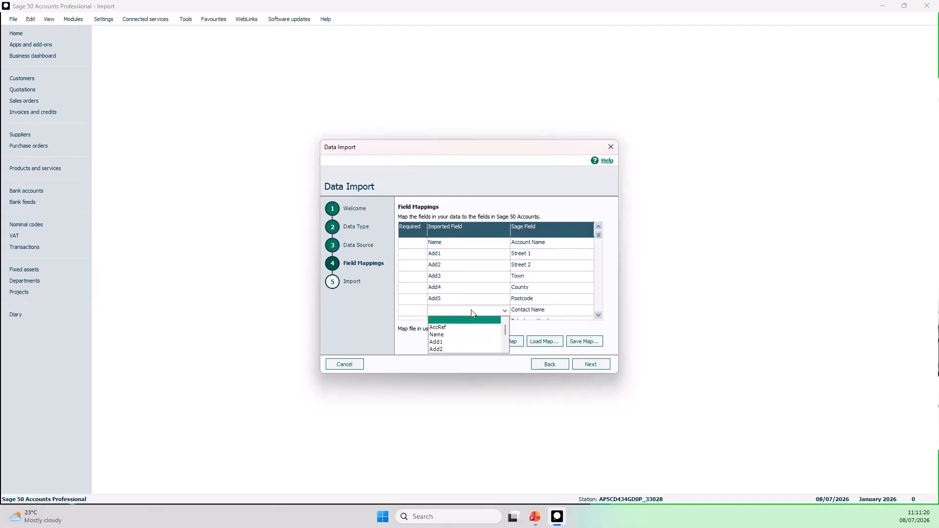
{"action": "scroll", "coordinate": [471, 314], "scroll_direction": "down", "scroll_amount": 3}
{"action": "left_click", "coordinate": [455, 343]}
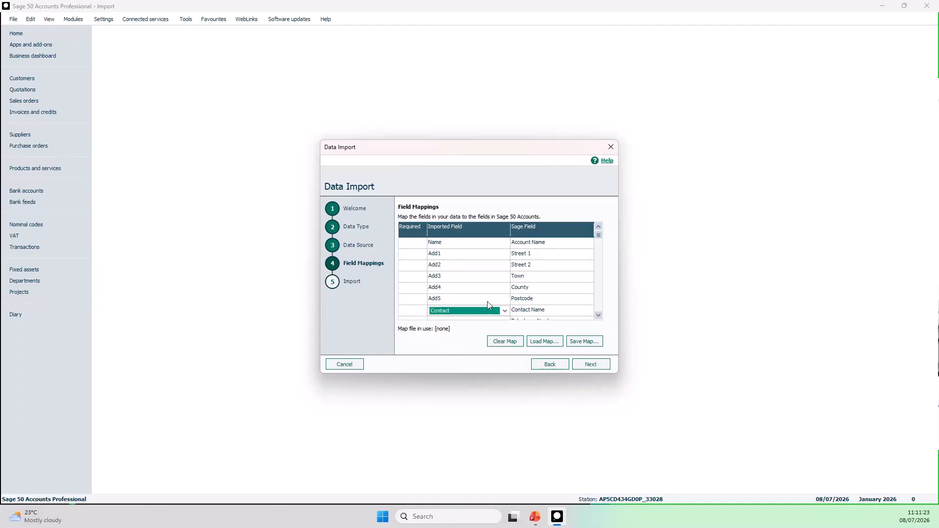
{"action": "scroll", "coordinate": [489, 301], "scroll_direction": "down", "scroll_amount": 2}
{"action": "left_click", "coordinate": [499, 299]}
{"action": "left_click", "coordinate": [505, 299]}
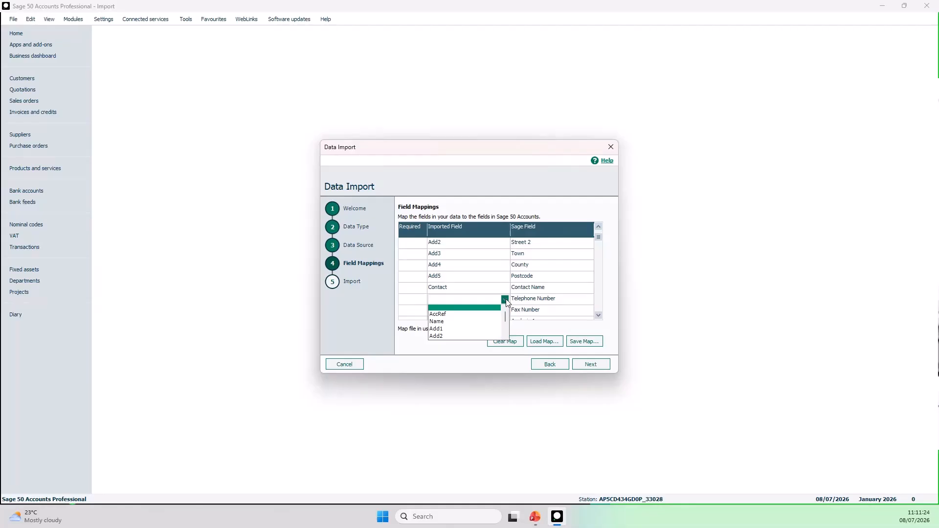
{"action": "scroll", "coordinate": [463, 336], "scroll_direction": "down", "scroll_amount": 5}
{"action": "left_click", "coordinate": [460, 339]}
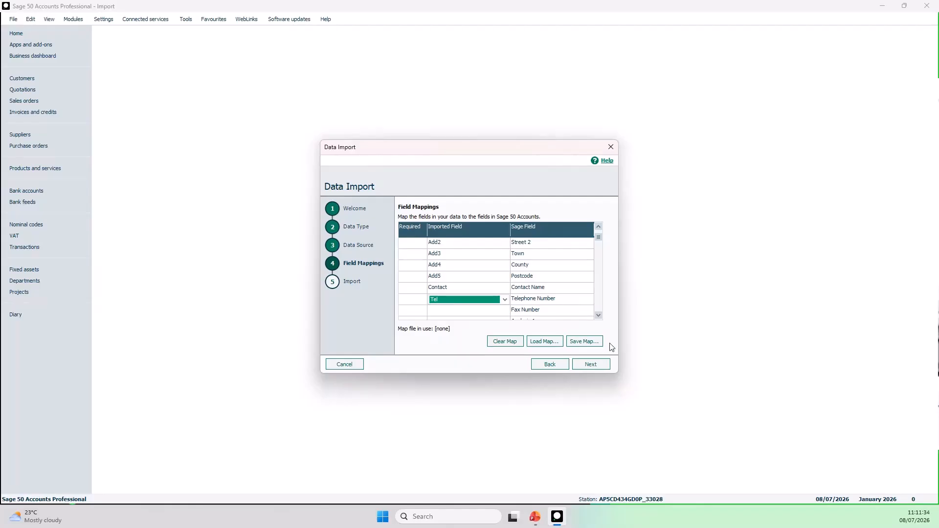
Run the import of the mapped customer records, review the import results and open the customer list
{"action": "left_click", "coordinate": [591, 367]}
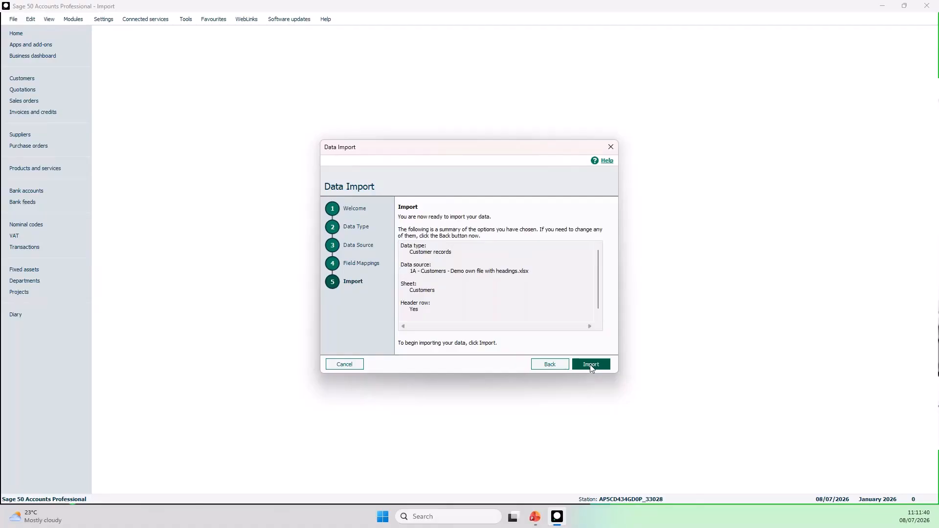
{"action": "left_click", "coordinate": [591, 366]}
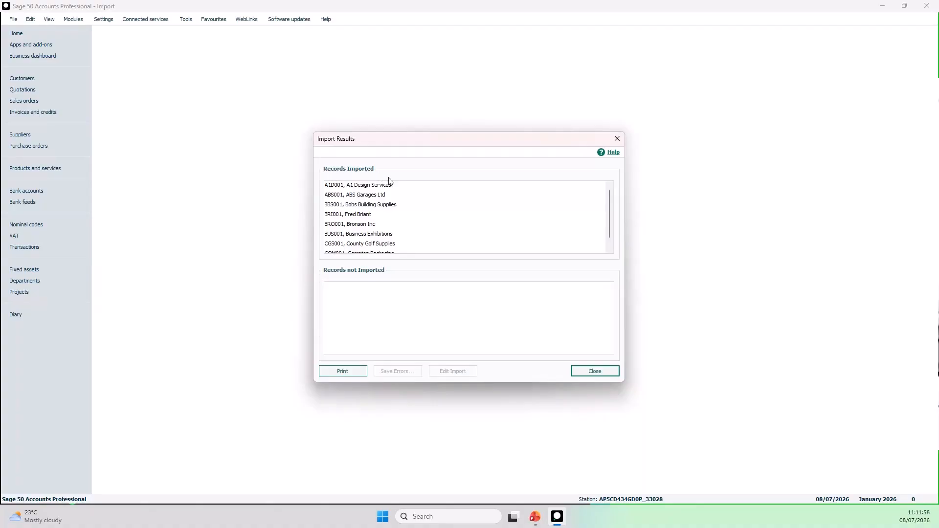
{"action": "scroll", "coordinate": [409, 226], "scroll_direction": "down", "scroll_amount": 1}
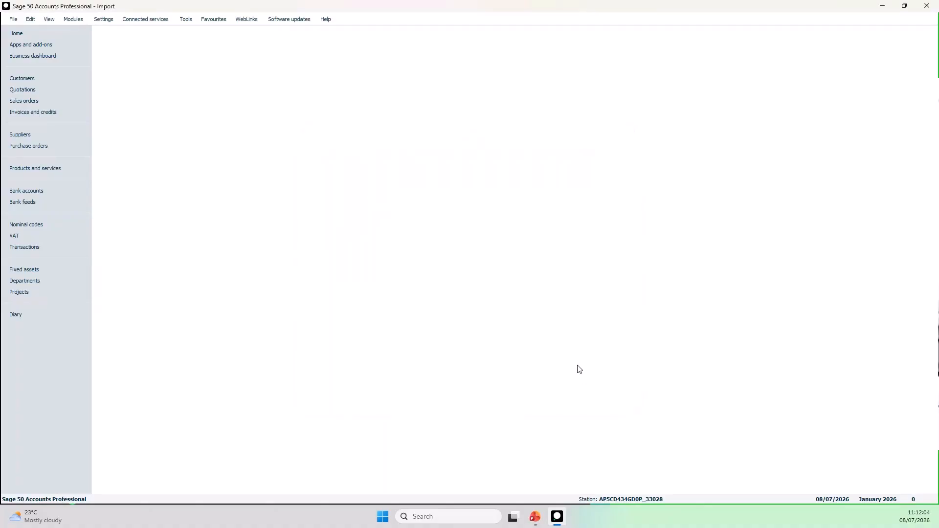
{"action": "left_click", "coordinate": [48, 79]}
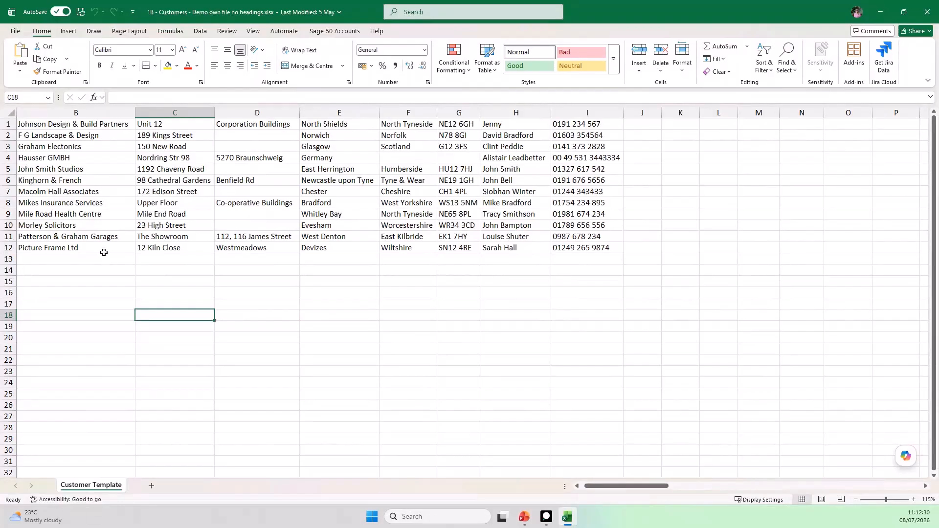
Close the workbook without headings and start a new data import with Customer records as the data type
{"action": "left_click", "coordinate": [928, 16]}
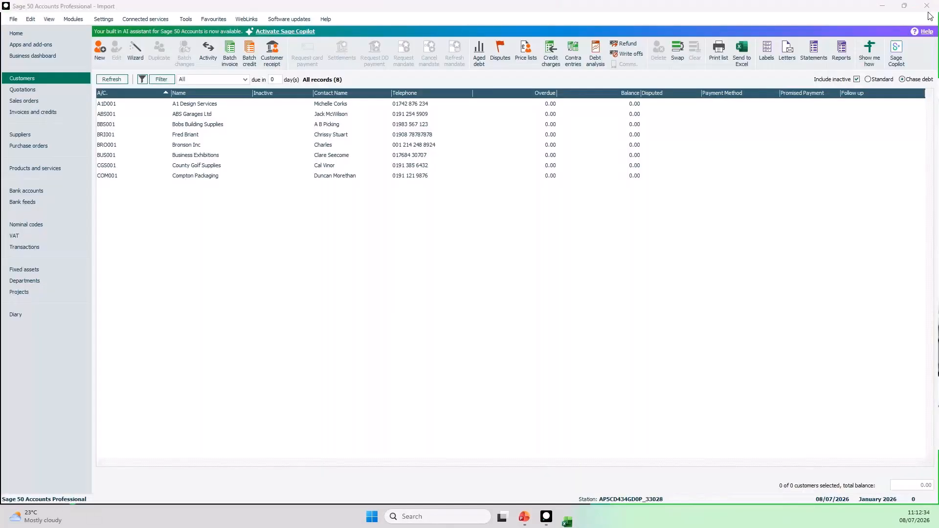
{"action": "left_click", "coordinate": [13, 19]}
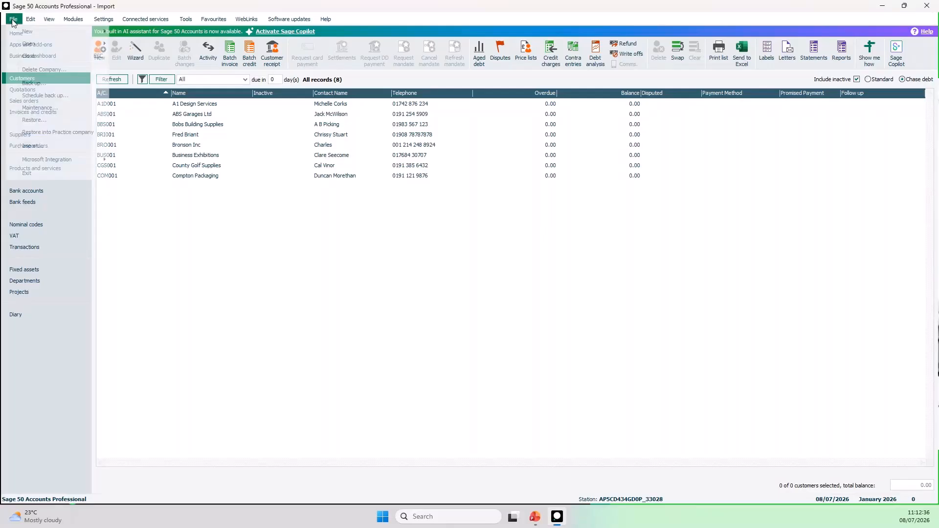
{"action": "left_click", "coordinate": [57, 146]}
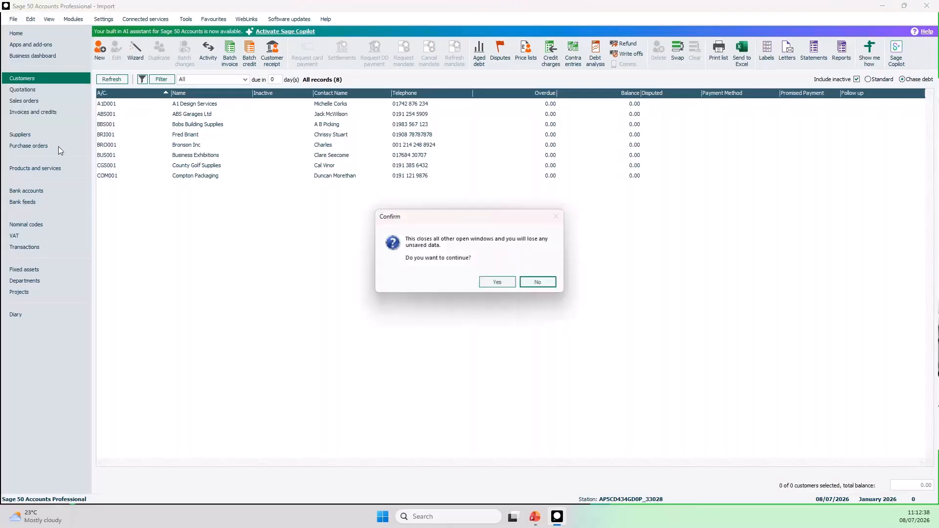
{"action": "left_click", "coordinate": [486, 282]}
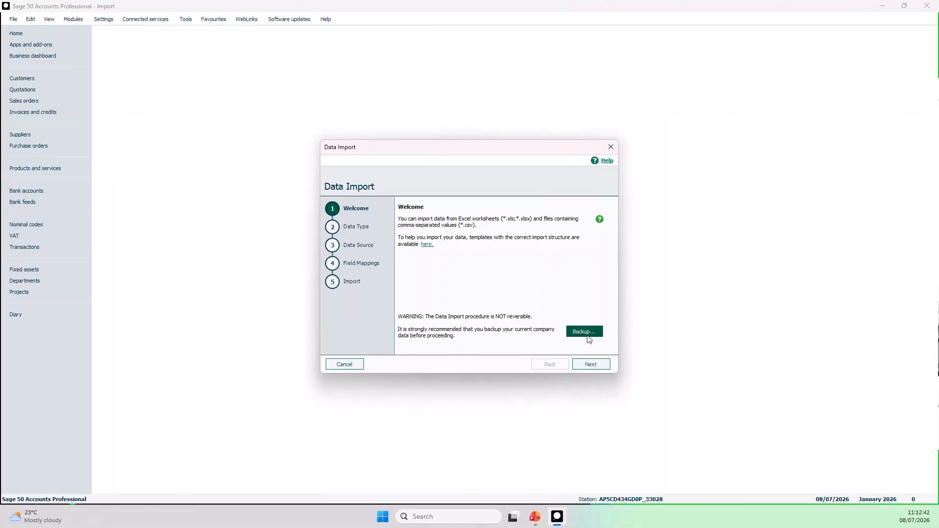
{"action": "left_click", "coordinate": [600, 365]}
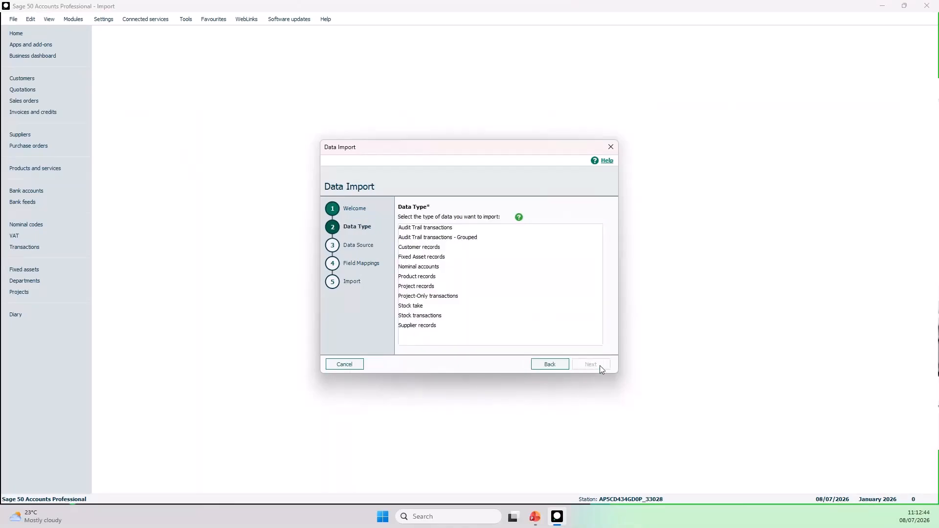
{"action": "left_click", "coordinate": [430, 249]}
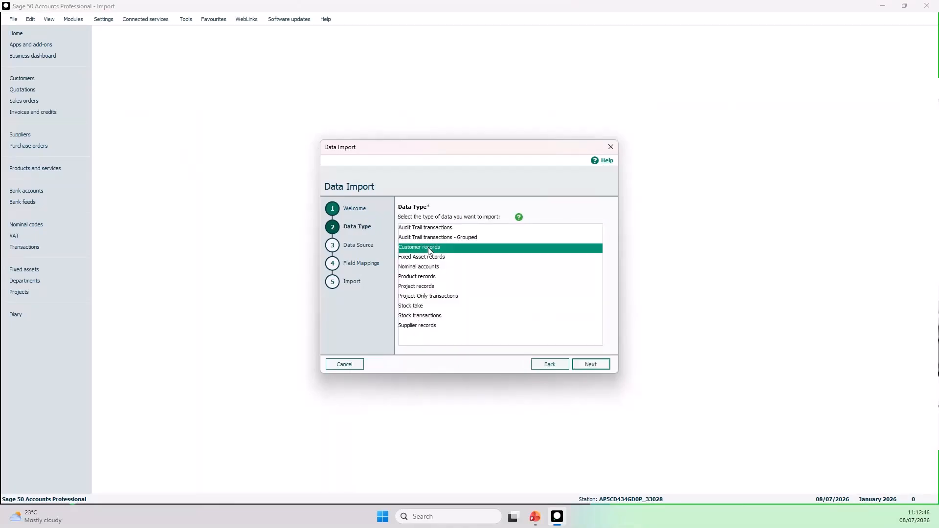
{"action": "left_click", "coordinate": [589, 366]}
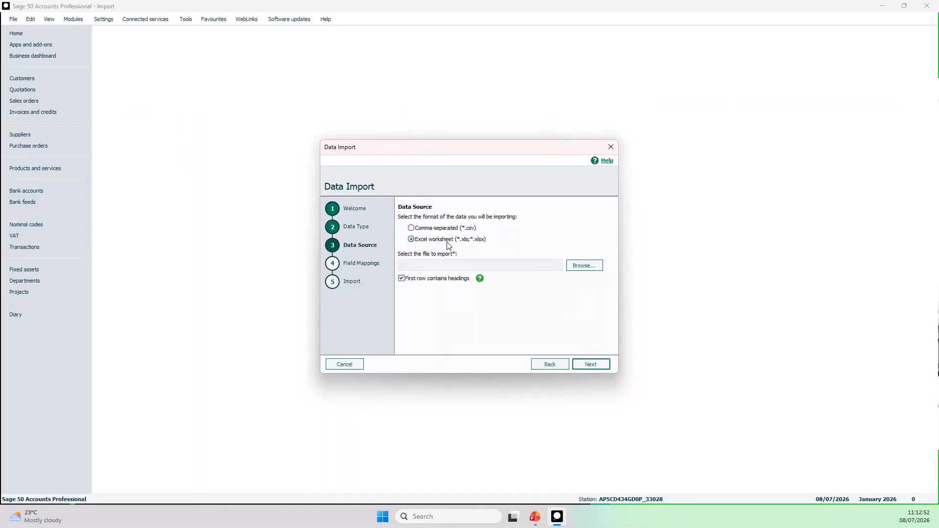
Select the Excel file 1B - Customers - Demo own file no headings.xlsx as the import source and continue to the field mappings
{"action": "left_click", "coordinate": [594, 269]}
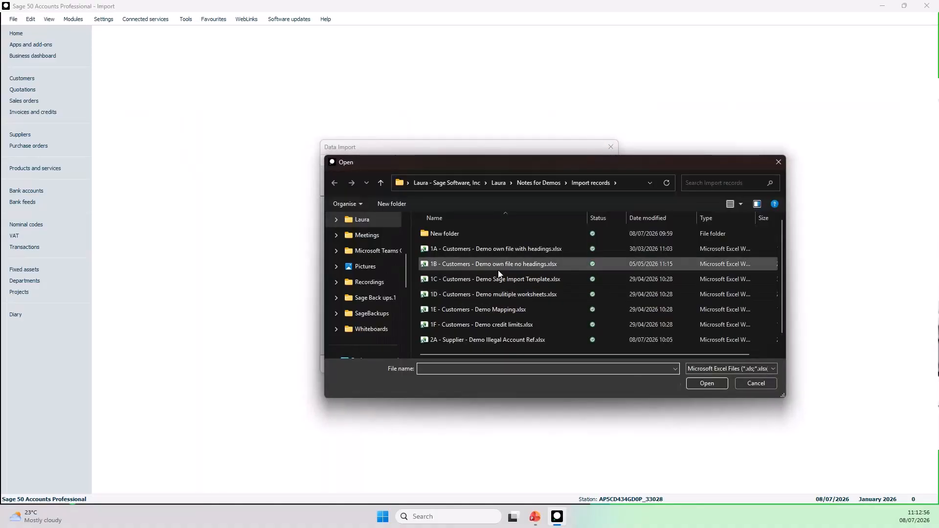
{"action": "left_click", "coordinate": [491, 265]}
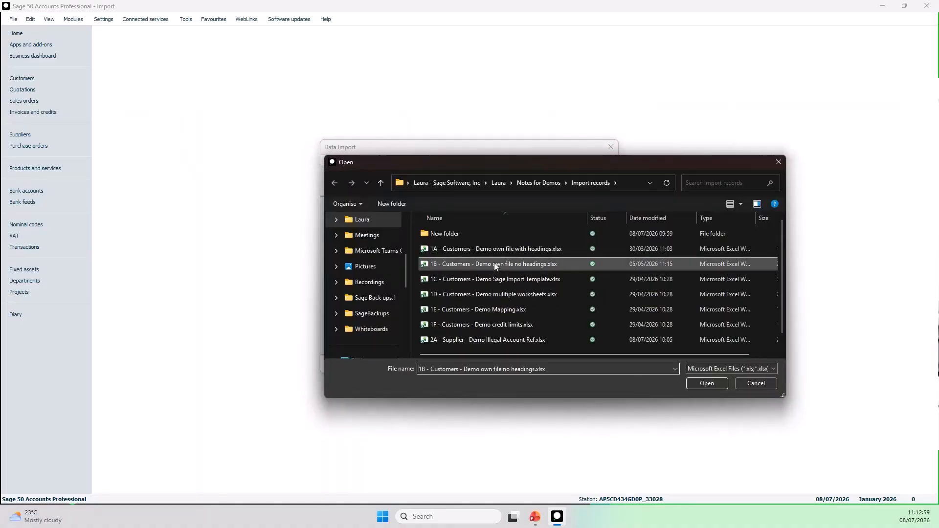
{"action": "left_click", "coordinate": [693, 382]}
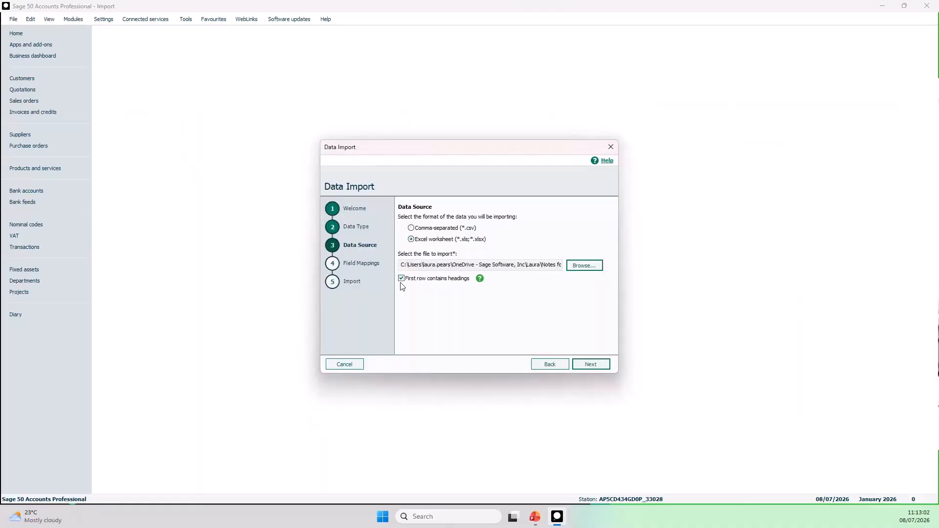
{"action": "left_click", "coordinate": [605, 370]}
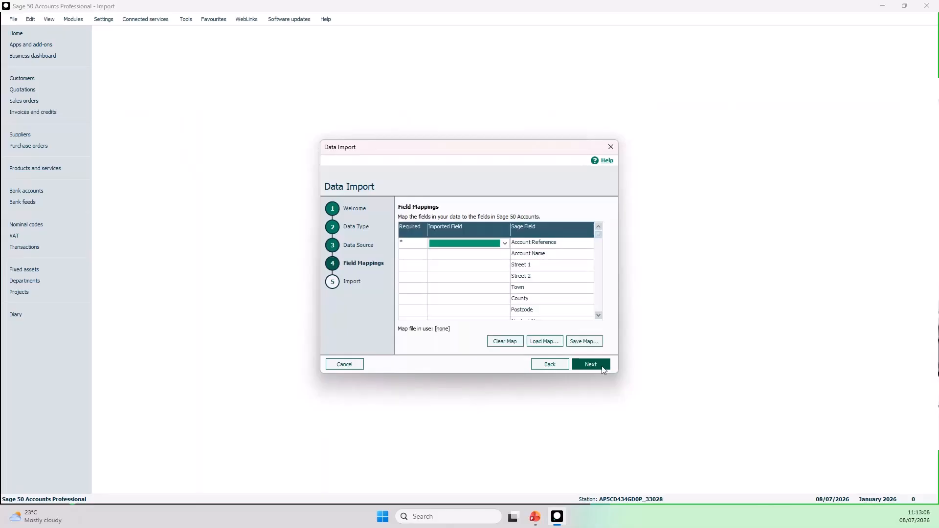
Check the imported field choices, return to the data source to turn off First row contains headings, and continue to the field mappings
{"action": "left_click", "coordinate": [505, 244]}
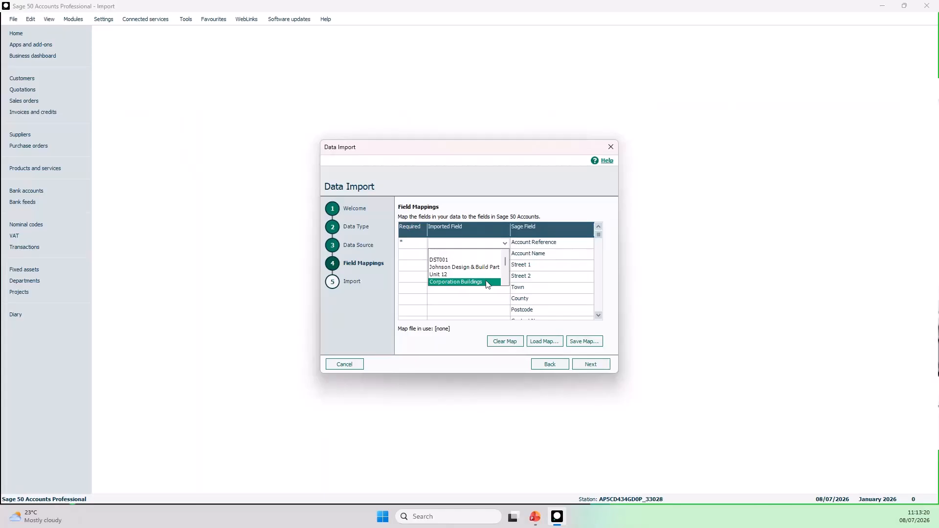
{"action": "left_click", "coordinate": [549, 367]}
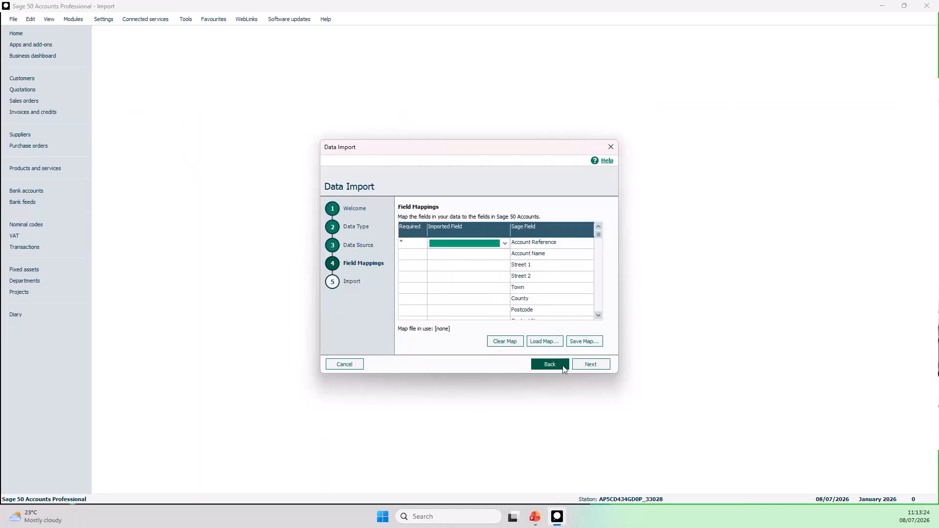
{"action": "left_click", "coordinate": [563, 368]}
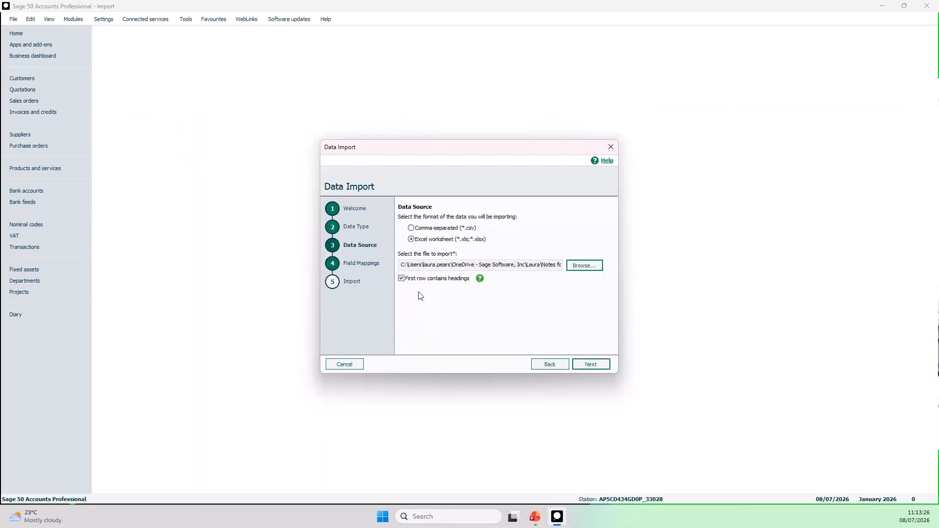
{"action": "left_click", "coordinate": [601, 368]}
Map imported column A to Account Reference and column B to Account Name
{"action": "left_click", "coordinate": [505, 244]}
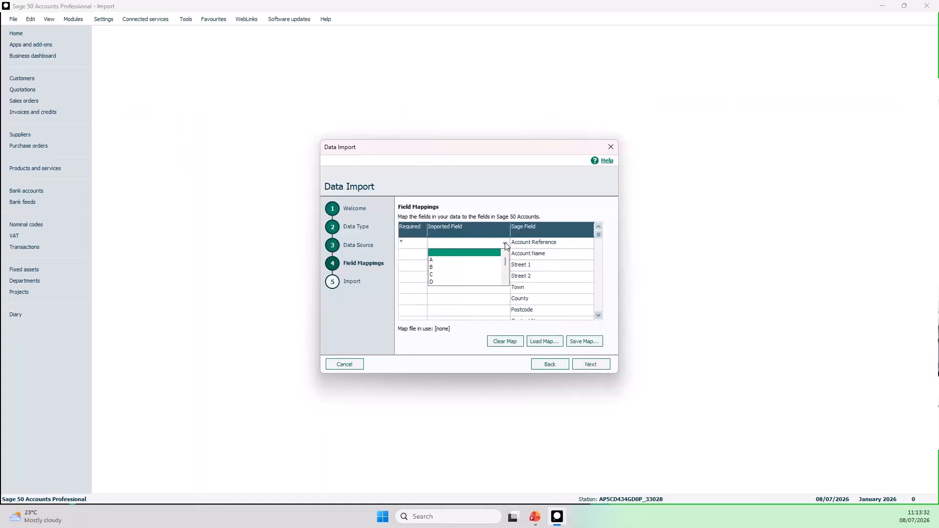
{"action": "left_click", "coordinate": [452, 260]}
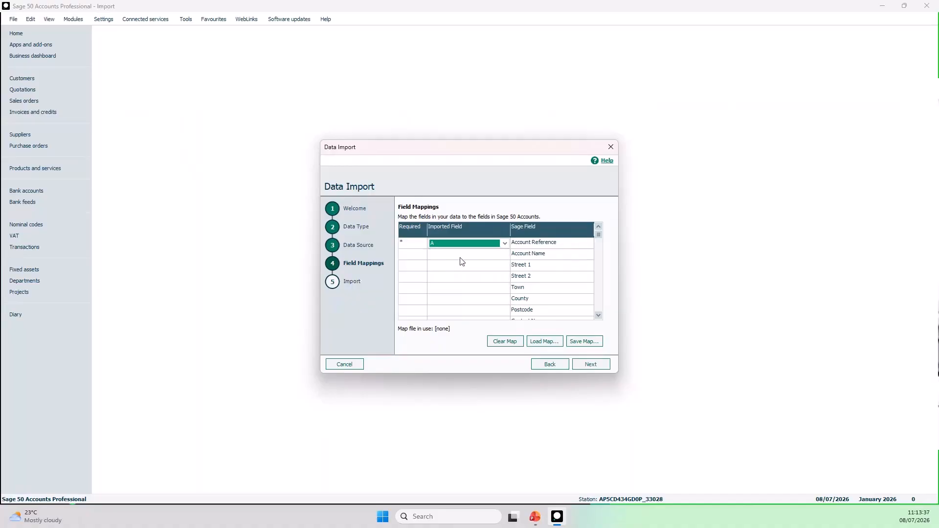
{"action": "left_click", "coordinate": [472, 254]}
{"action": "left_click", "coordinate": [505, 254]}
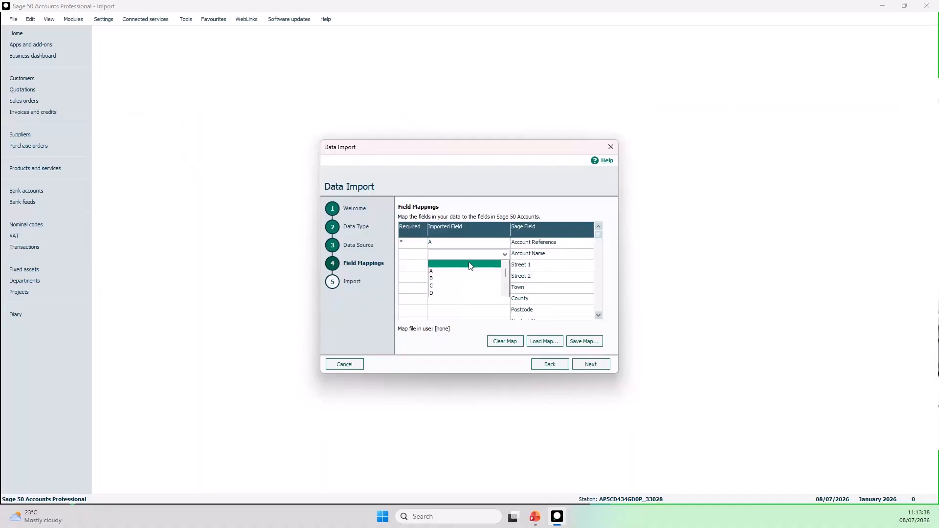
{"action": "left_click", "coordinate": [460, 263]}
Map imported column C to Street 1 and check the column letters in the 1B customer workbook
{"action": "left_click", "coordinate": [464, 266]}
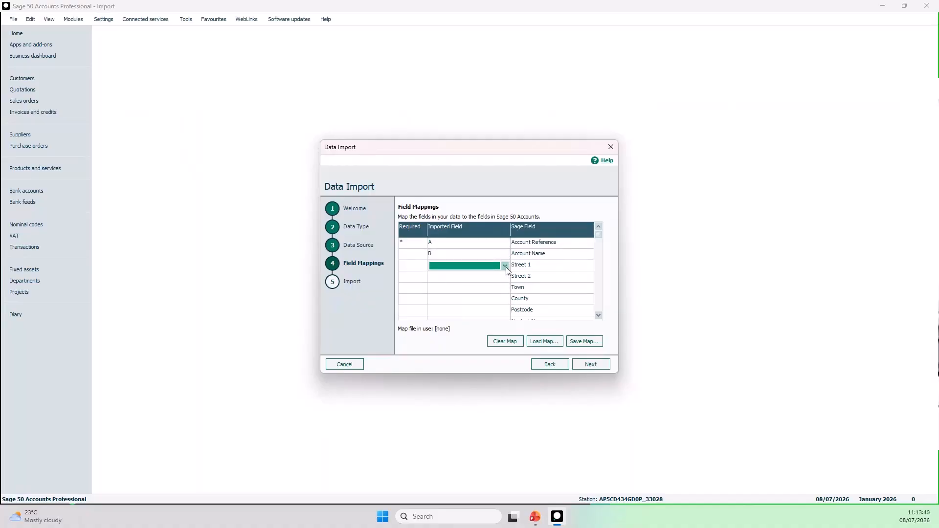
{"action": "left_click", "coordinate": [505, 266]}
{"action": "left_click", "coordinate": [455, 298]}
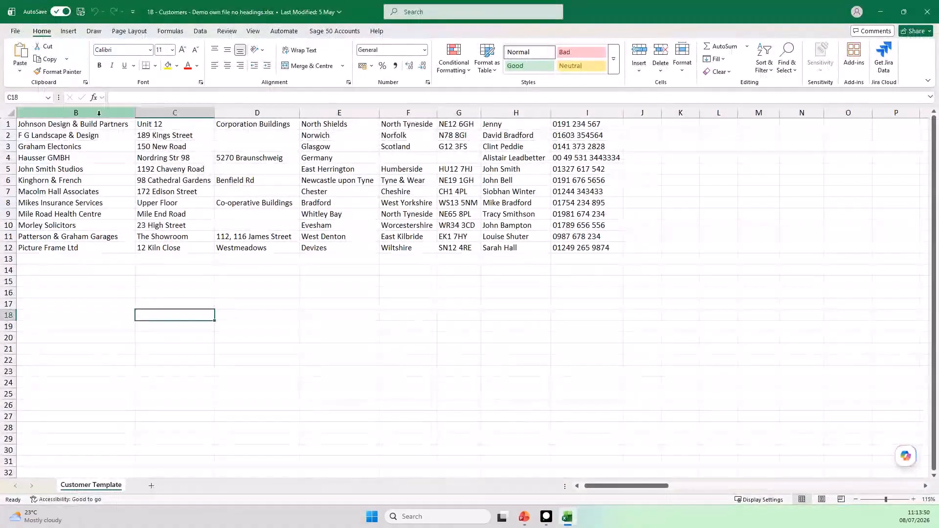
{"action": "left_click", "coordinate": [578, 487]}
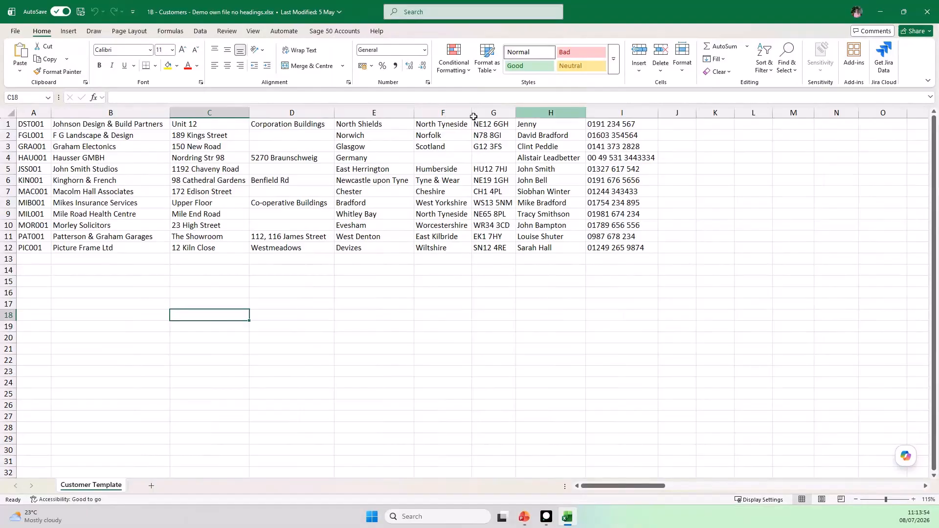
{"action": "left_click", "coordinate": [927, 12]}
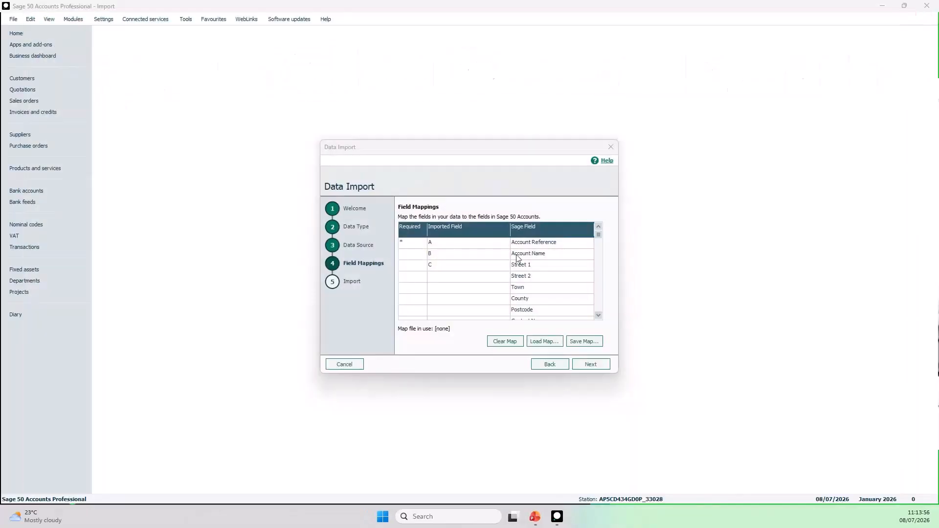
Map imported column D to Street 2 and column E to Town
{"action": "left_click", "coordinate": [504, 278]}
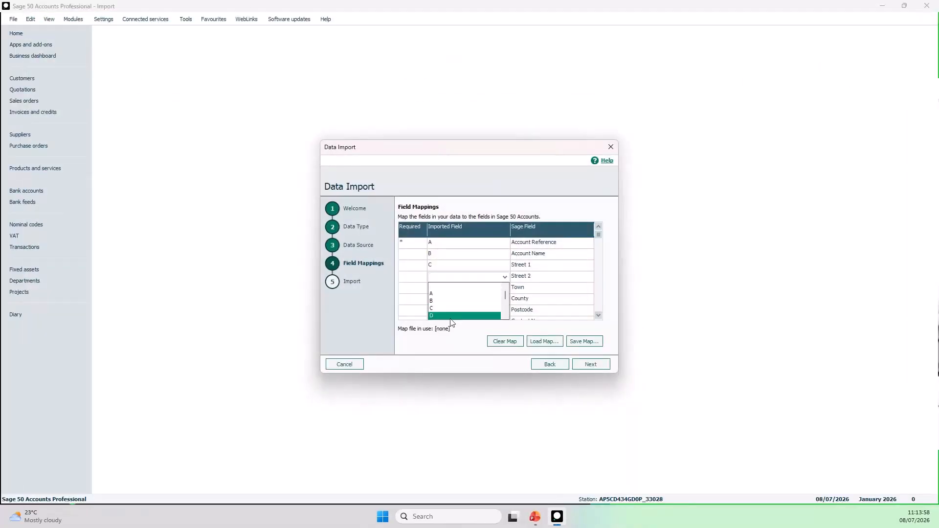
{"action": "left_click", "coordinate": [451, 317]}
{"action": "left_click", "coordinate": [460, 289]}
{"action": "left_click", "coordinate": [504, 288]}
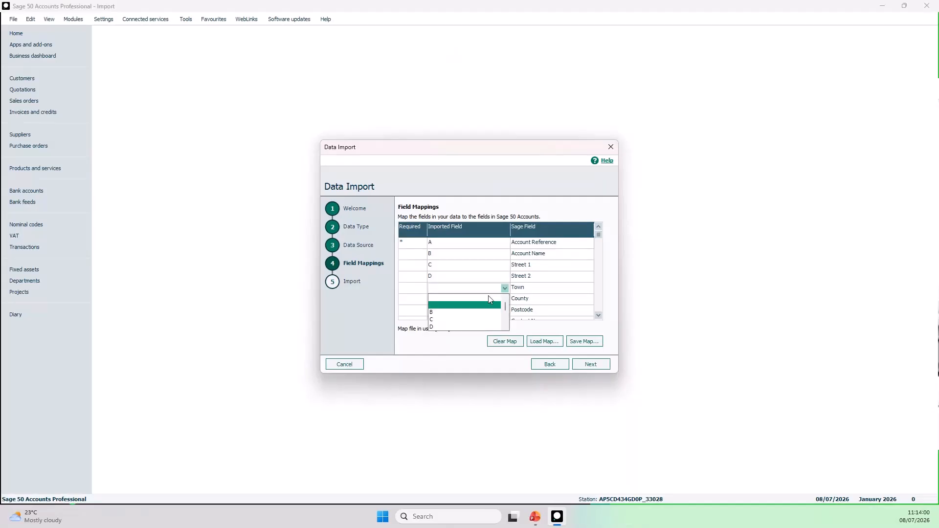
{"action": "double_click", "coordinate": [443, 313]}
Map imported column E to Town, column F to County and column G to Postcode
{"action": "left_click", "coordinate": [450, 302]}
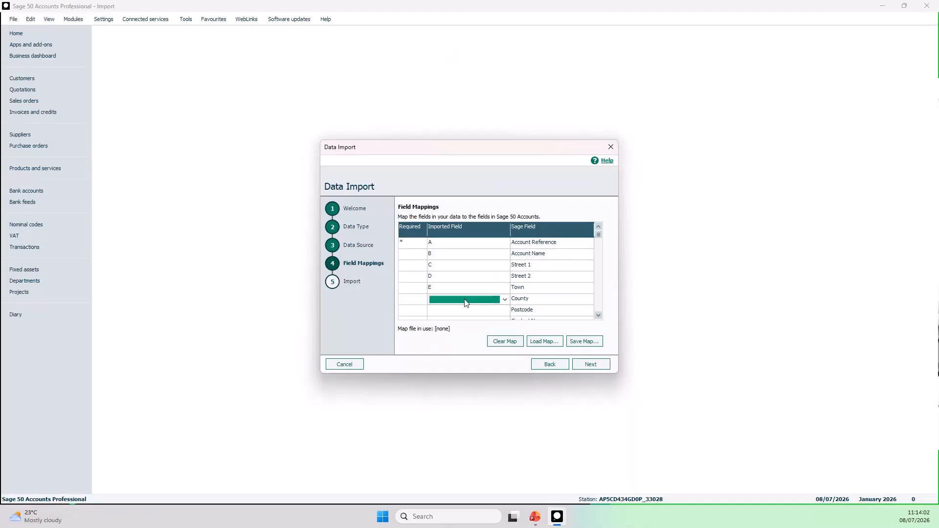
{"action": "left_click", "coordinate": [504, 301]}
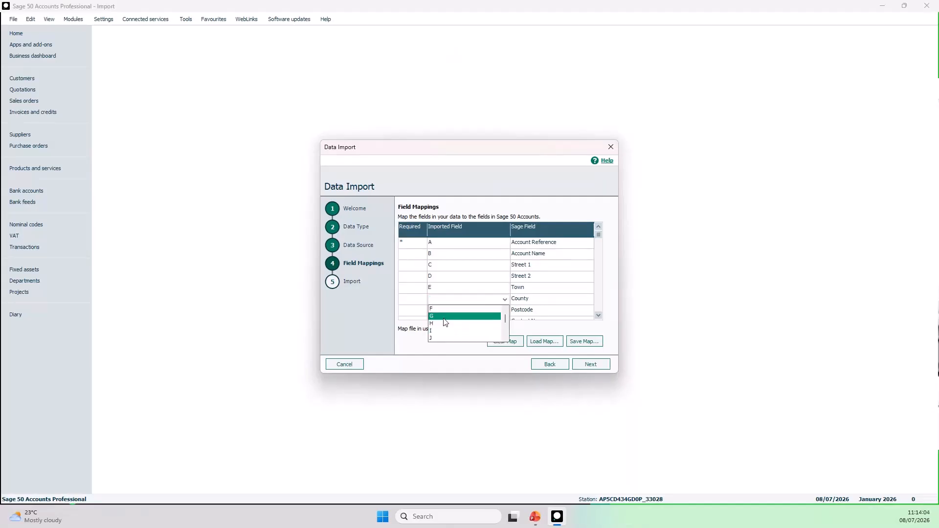
{"action": "left_click", "coordinate": [443, 313]}
{"action": "left_click", "coordinate": [487, 310]}
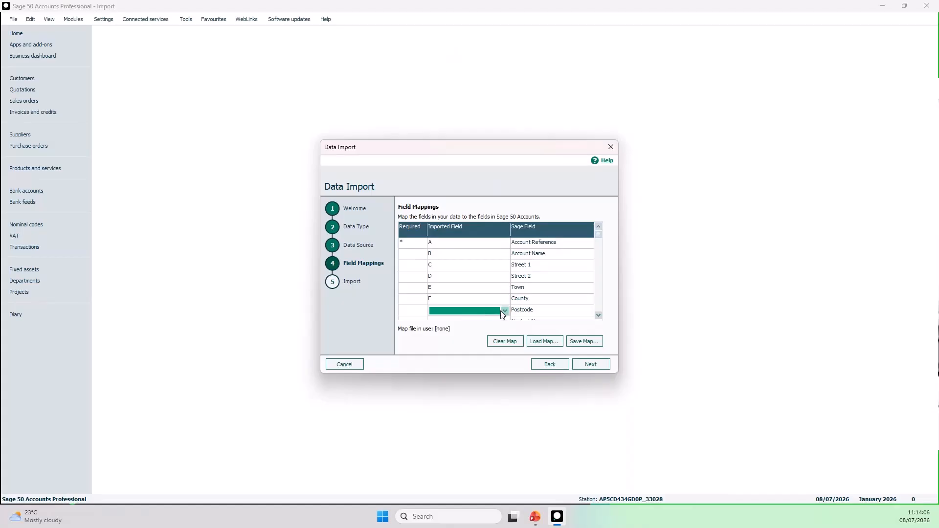
{"action": "left_click", "coordinate": [491, 312]}
{"action": "scroll", "coordinate": [446, 342], "scroll_direction": "down", "scroll_amount": 2}
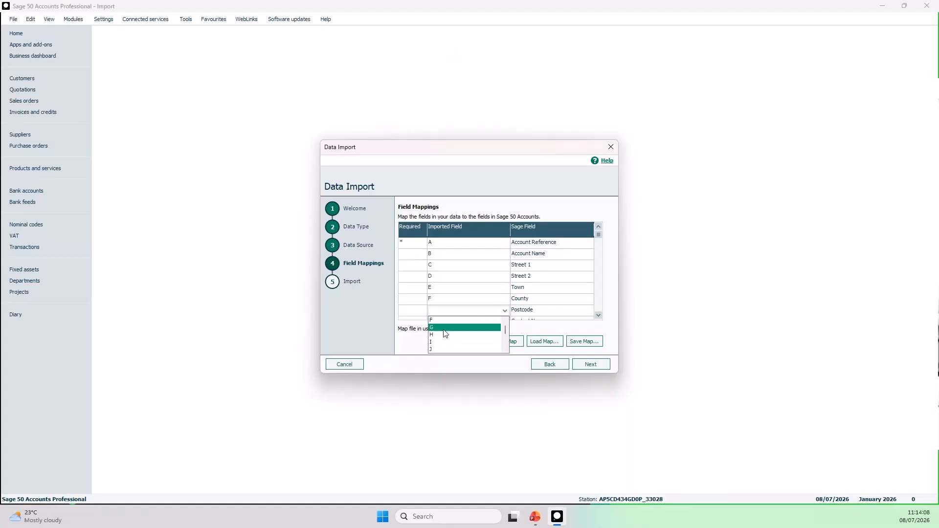
{"action": "left_click", "coordinate": [445, 328]}
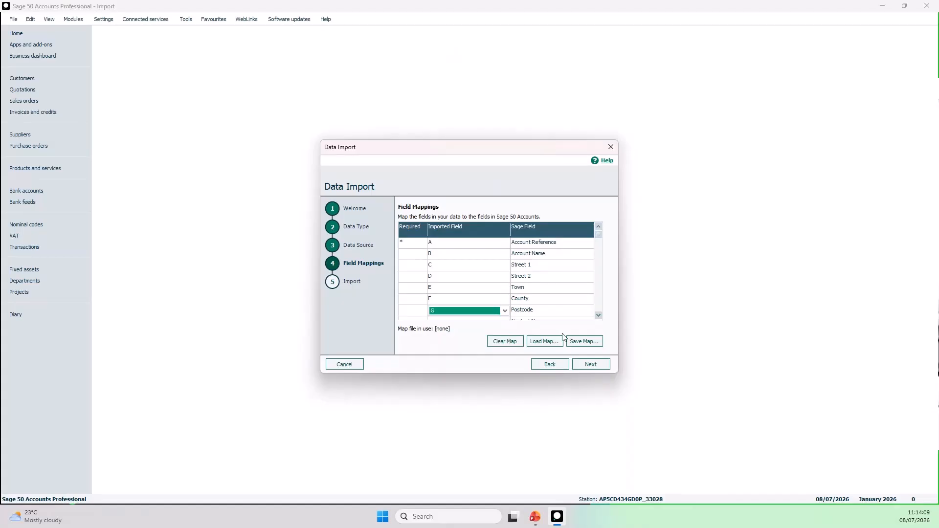
Accept the field mappings, import the customer records from the 1B workbook and close the import results
{"action": "left_click", "coordinate": [602, 368]}
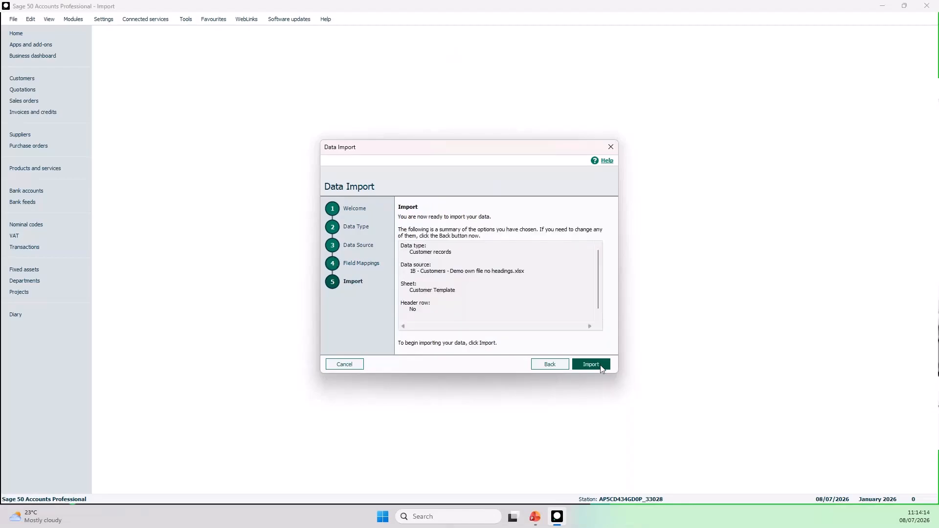
{"action": "left_click", "coordinate": [600, 366]}
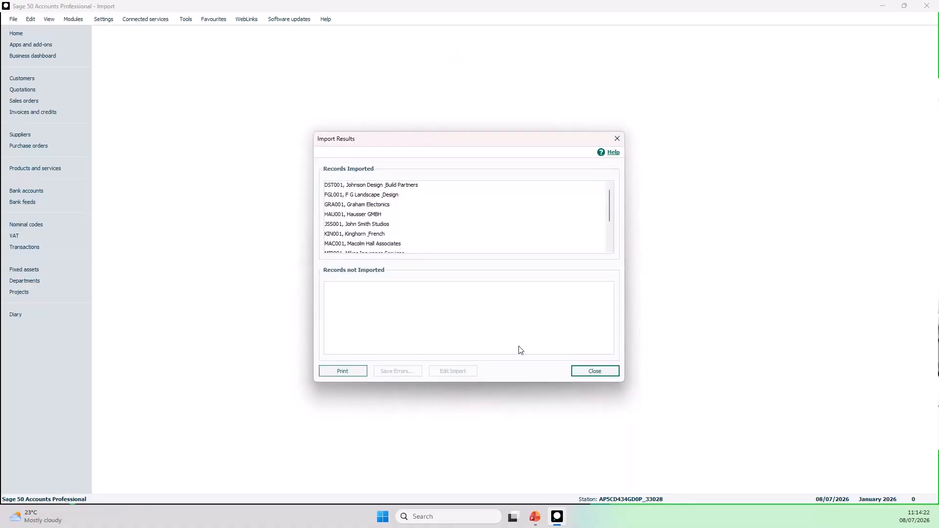
{"action": "left_click", "coordinate": [580, 373]}
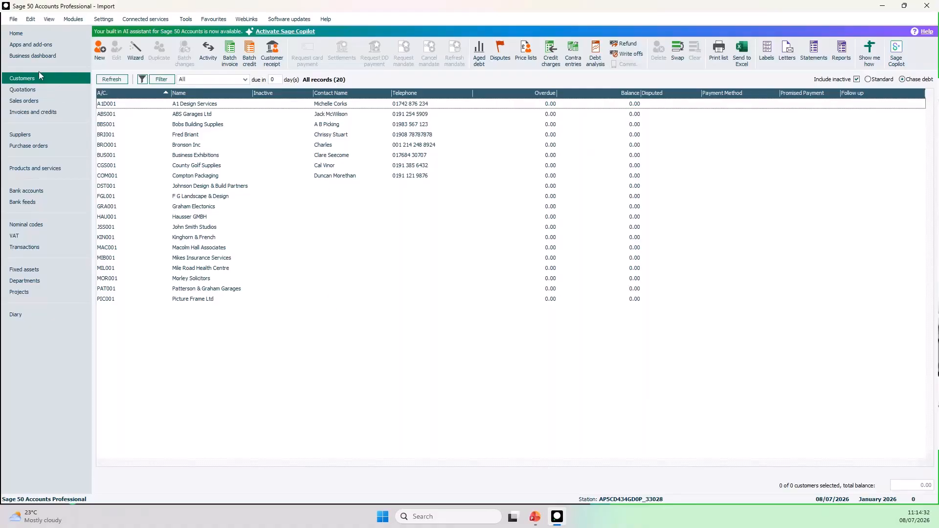
Start another data import and check the column headings in the 1C customer import template workbook
{"action": "left_click", "coordinate": [14, 20]}
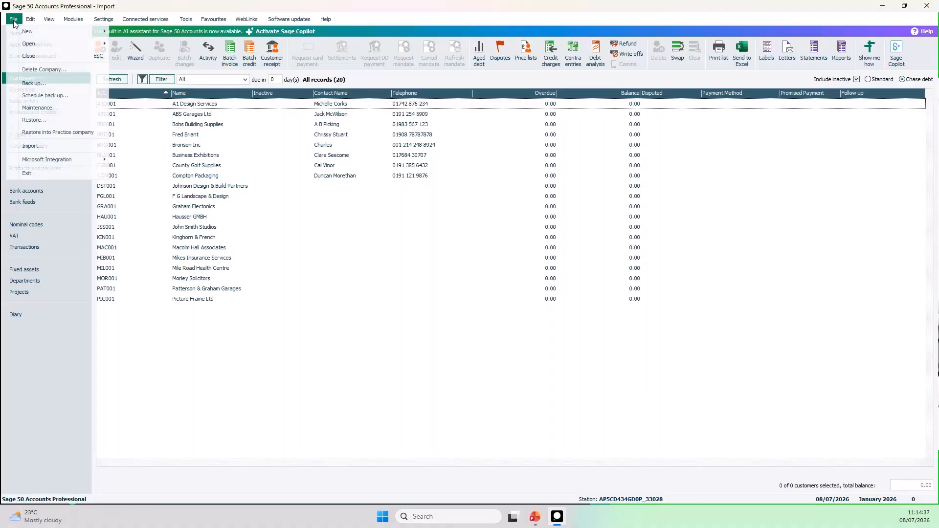
{"action": "left_click", "coordinate": [50, 147]}
{"action": "left_click", "coordinate": [498, 282]}
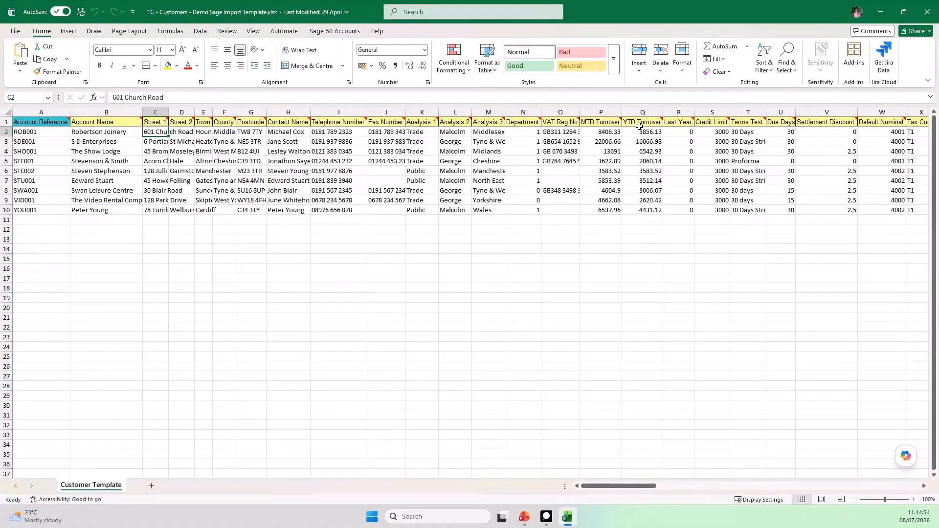
{"action": "mouse_move", "coordinate": [702, 121]}
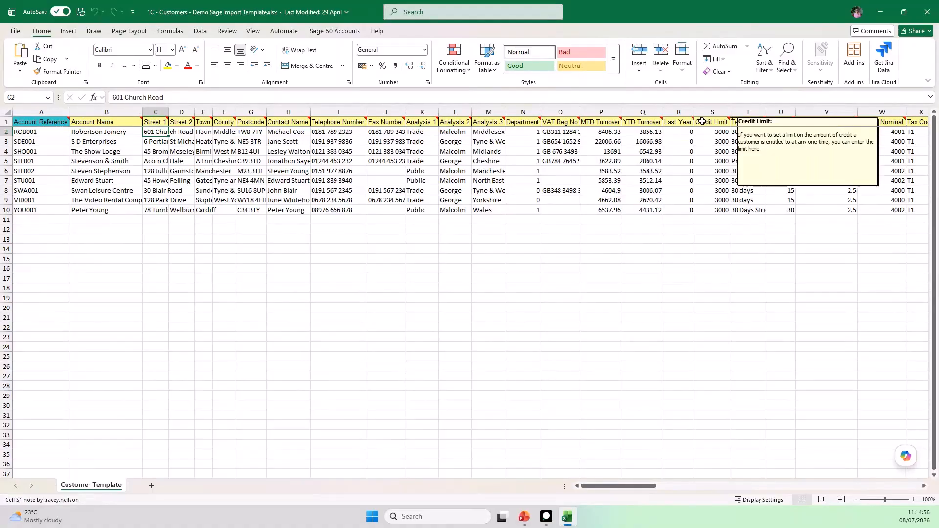
{"action": "left_click", "coordinate": [928, 16]}
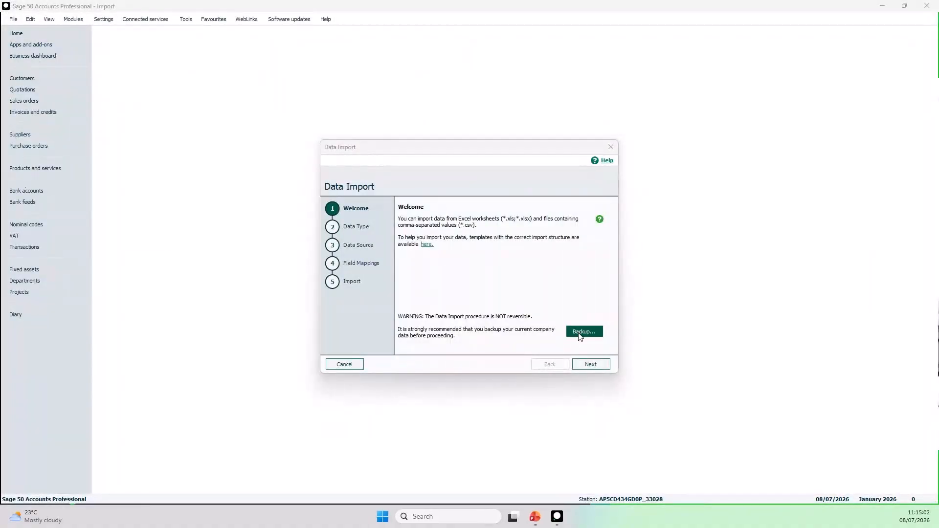
Choose Customer records as the data type to import and continue to the data source
{"action": "left_click", "coordinate": [602, 367]}
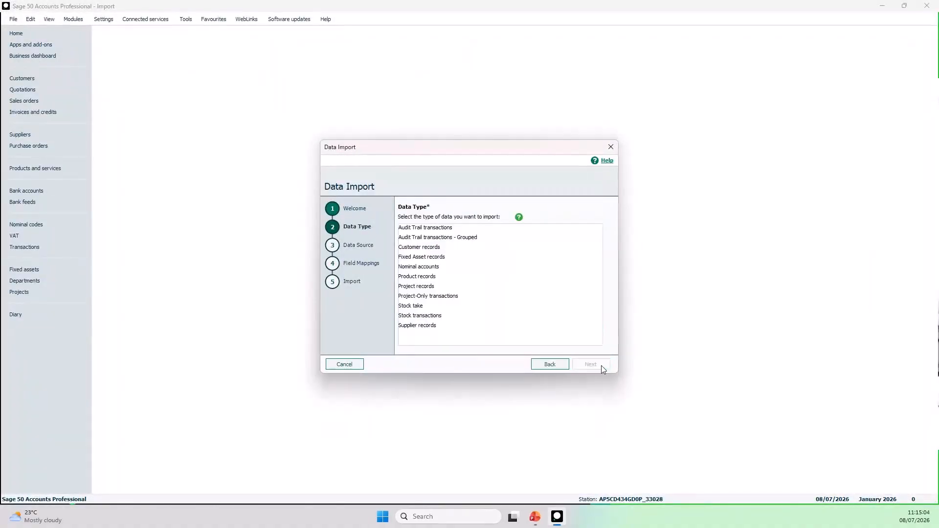
{"action": "left_click", "coordinate": [421, 250]}
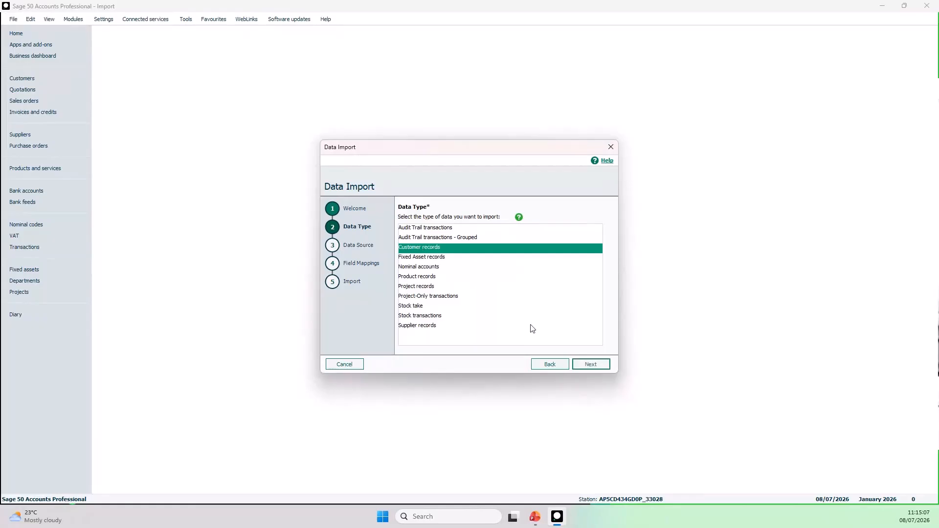
{"action": "left_click", "coordinate": [598, 366]}
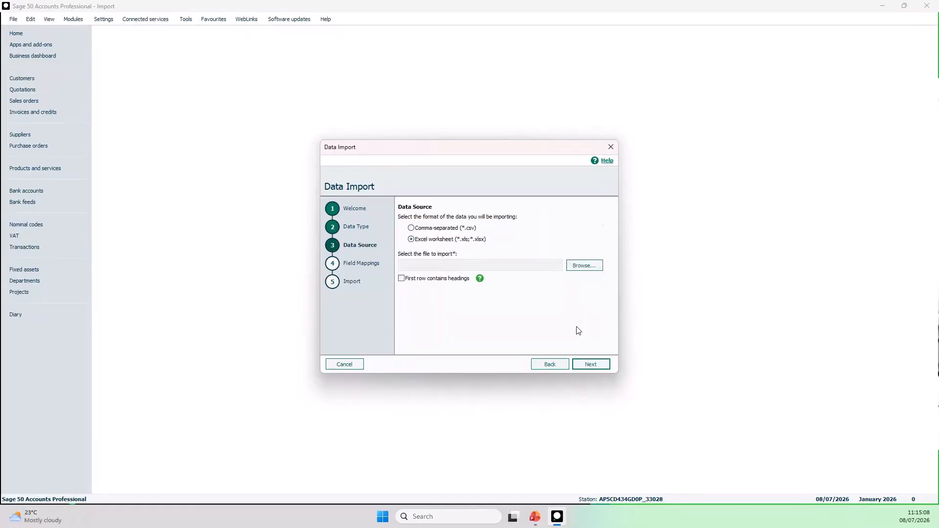
Select 1C - Customers - Demo Sage Import Template.xlsx as the import file, mark its first row as headings and continue to the field mappings
{"action": "left_click", "coordinate": [597, 267]}
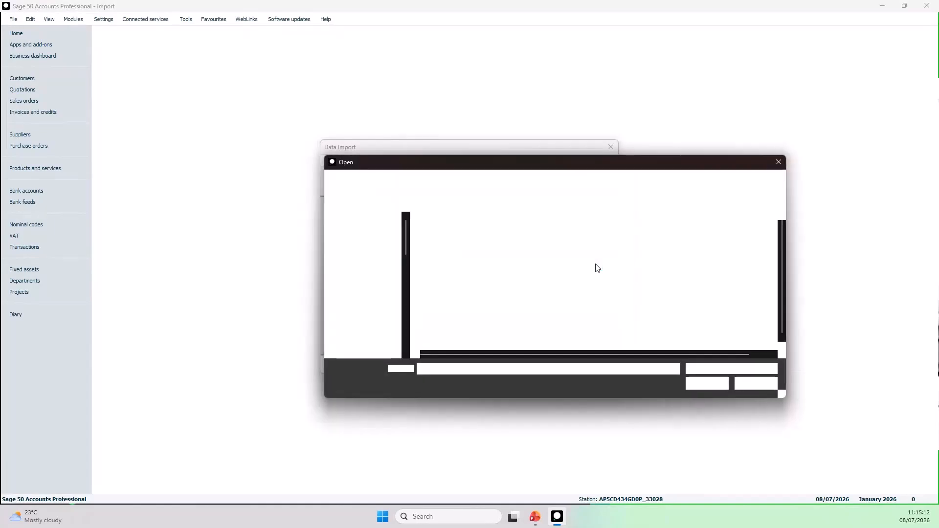
{"action": "left_click", "coordinate": [485, 279]}
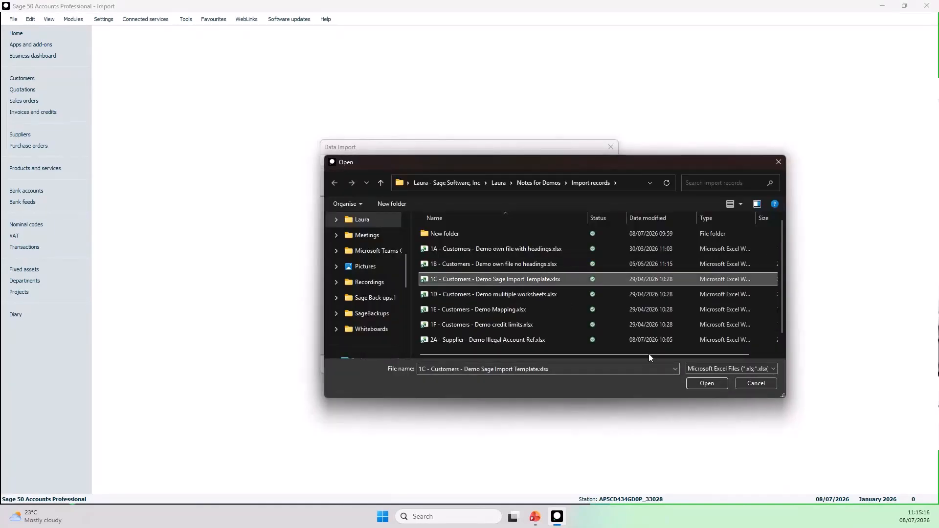
{"action": "left_click", "coordinate": [707, 384]}
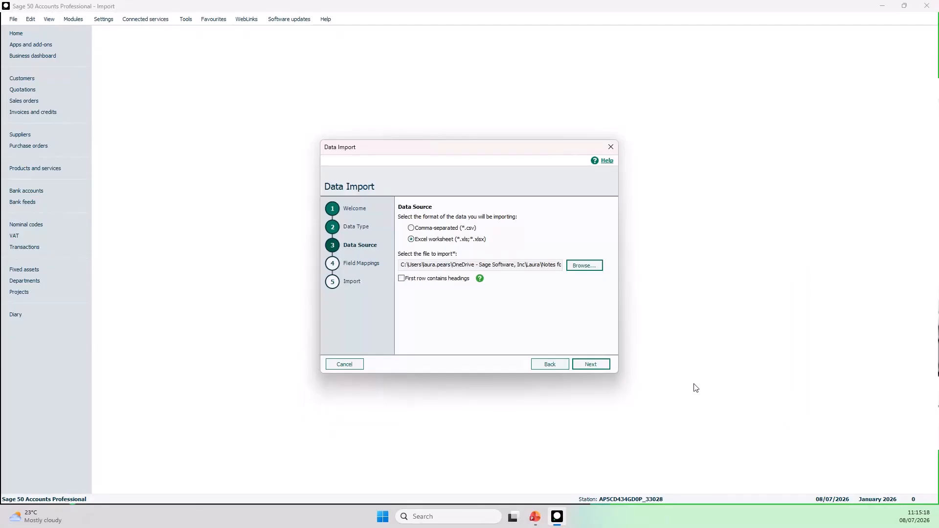
{"action": "left_click", "coordinate": [401, 278]}
{"action": "left_click", "coordinate": [588, 365]}
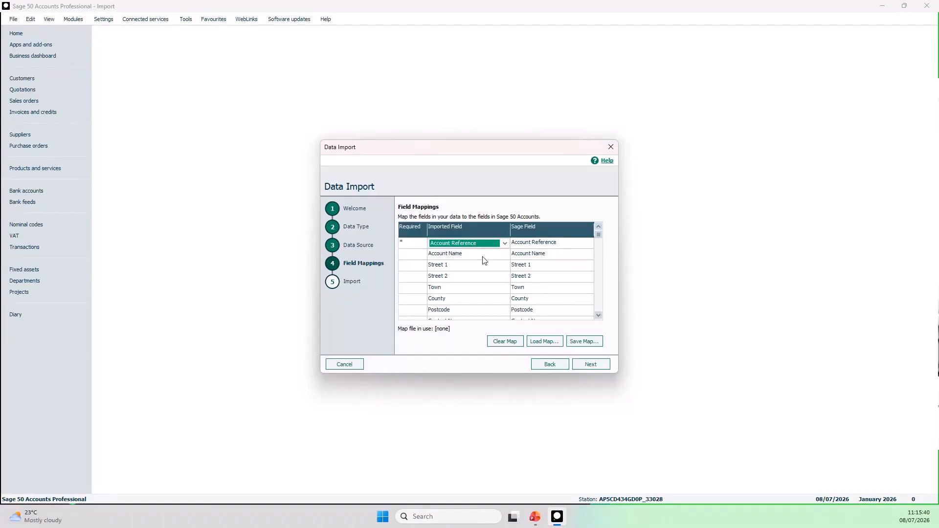
Examine the automatically matched field mappings from Account Reference down to YTD Turnover
{"action": "key", "text": "Down"}
{"action": "key", "text": "Down"}
{"action": "key", "text": "Down"}
{"action": "key", "text": "Down"}
{"action": "key", "text": "Down"}
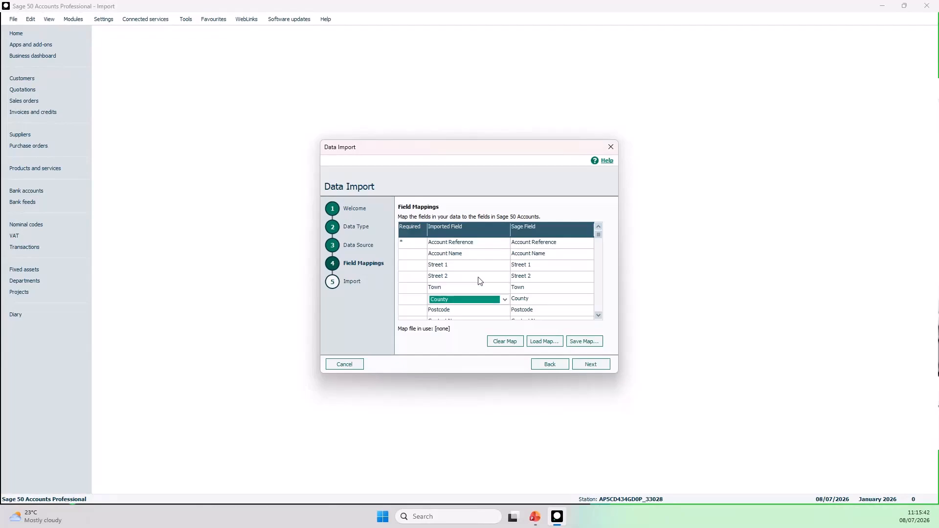
{"action": "key", "text": "Down"}
{"action": "key", "text": "Down"}
{"action": "key", "text": "Down"}
{"action": "key", "text": "Down"}
{"action": "key", "text": "Down"}
{"action": "key", "text": "Down"}
{"action": "key", "text": "Down"}
{"action": "key", "text": "Down"}
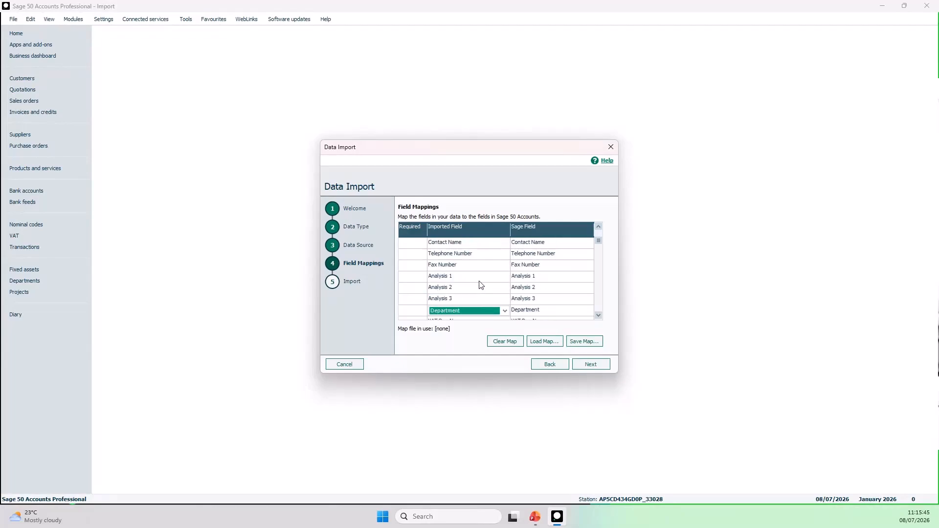
{"action": "key", "text": "Down"}
{"action": "key", "text": "Down"}
{"action": "key", "text": "Down"}
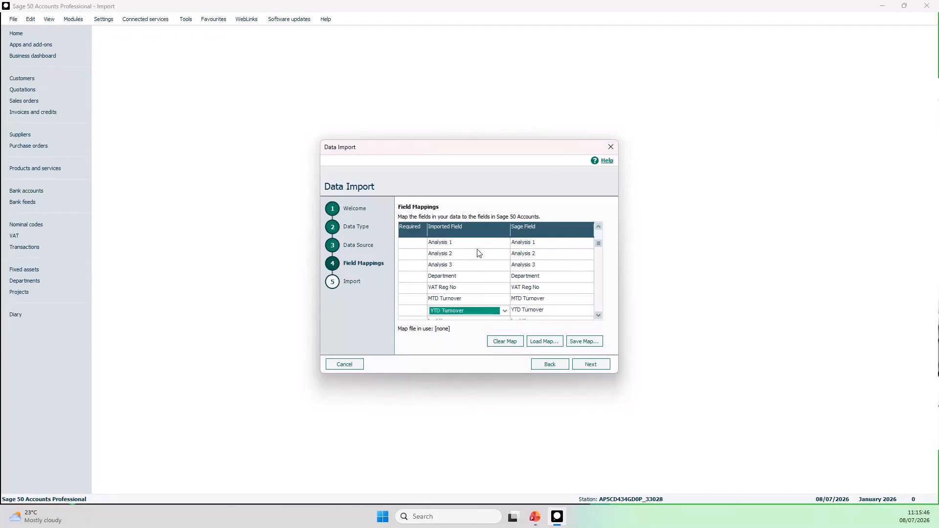
Set the imported field for Analysis 1 to blank so that column is left out of the import
{"action": "left_click", "coordinate": [481, 244]}
{"action": "left_click", "coordinate": [504, 243]}
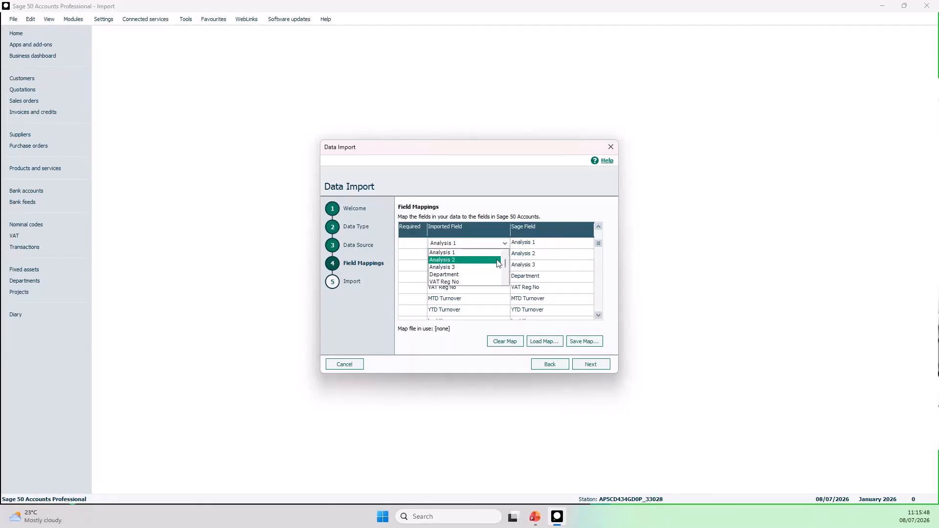
{"action": "scroll", "coordinate": [498, 263], "scroll_direction": "up", "scroll_amount": 10}
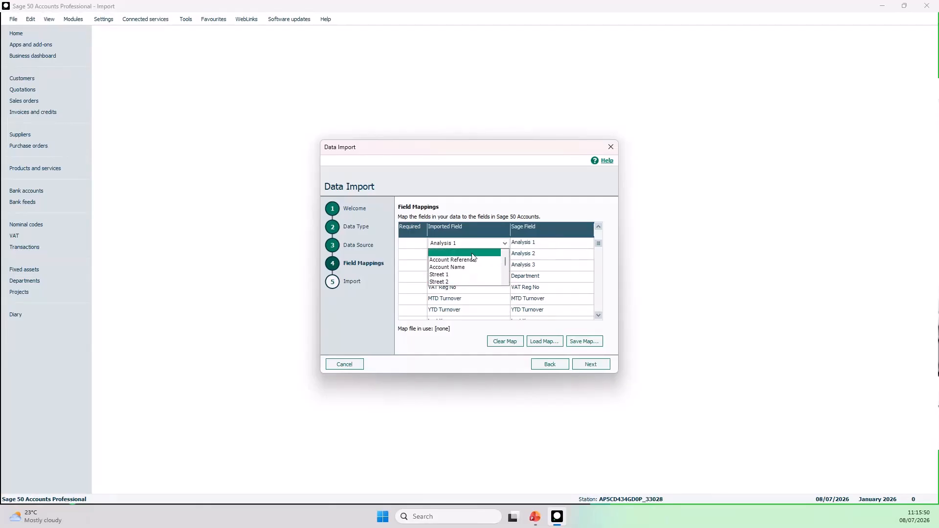
{"action": "left_click", "coordinate": [470, 253]}
{"action": "key", "text": "Up"}
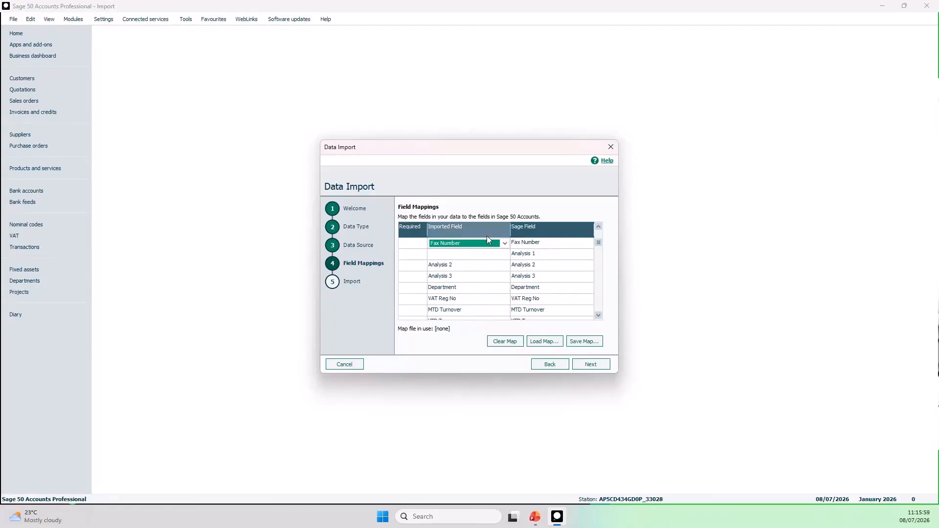
Accept the field mappings, import the customer records from the 1C template and close the import results
{"action": "scroll", "coordinate": [480, 287], "scroll_direction": "up", "scroll_amount": 4}
{"action": "scroll", "coordinate": [479, 286], "scroll_direction": "up", "scroll_amount": 5}
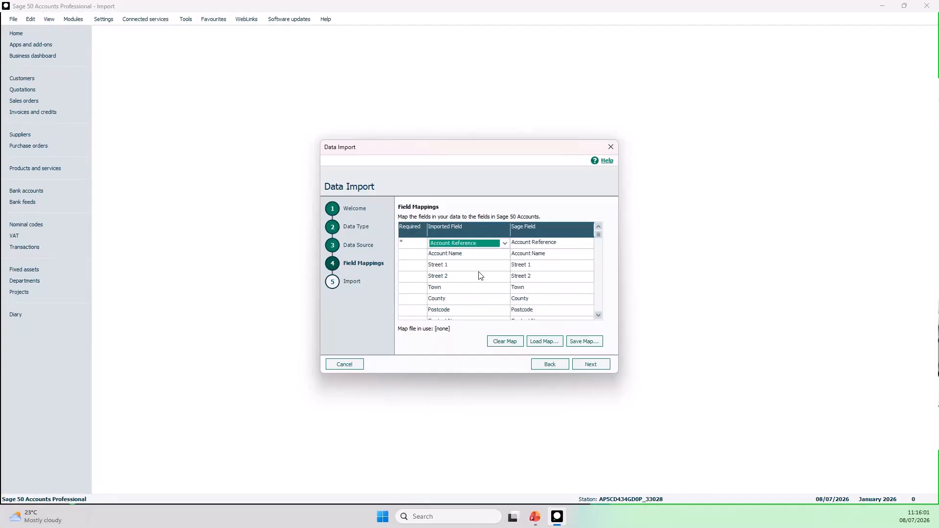
{"action": "left_click", "coordinate": [604, 368]}
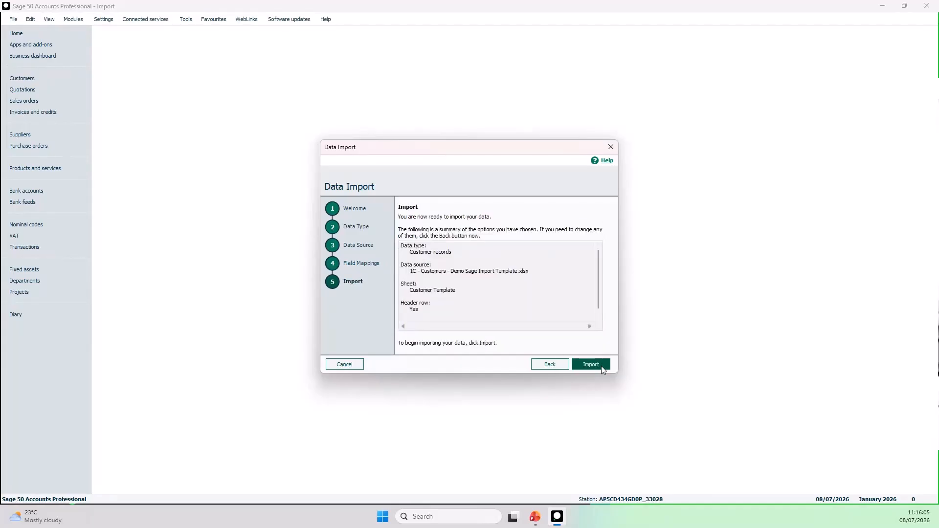
{"action": "left_click", "coordinate": [601, 366]}
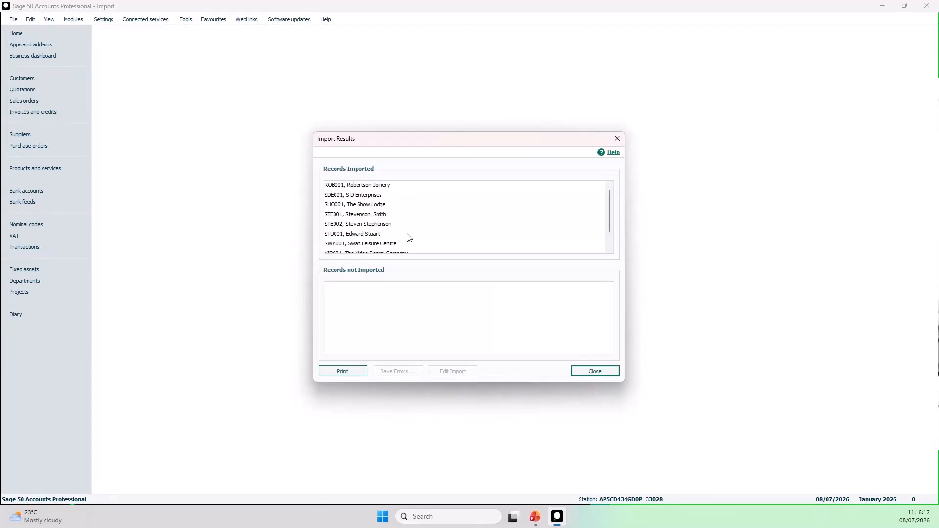
{"action": "left_click", "coordinate": [581, 376]}
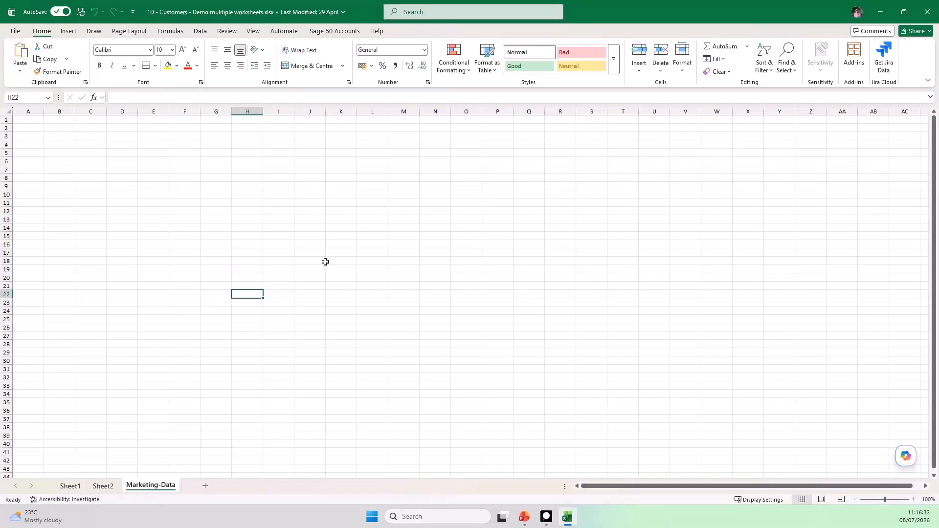
Examine Sheet2 and Sheet1 of the 1D multiple-worksheet customer workbook and close the workbook
{"action": "left_click", "coordinate": [103, 486]}
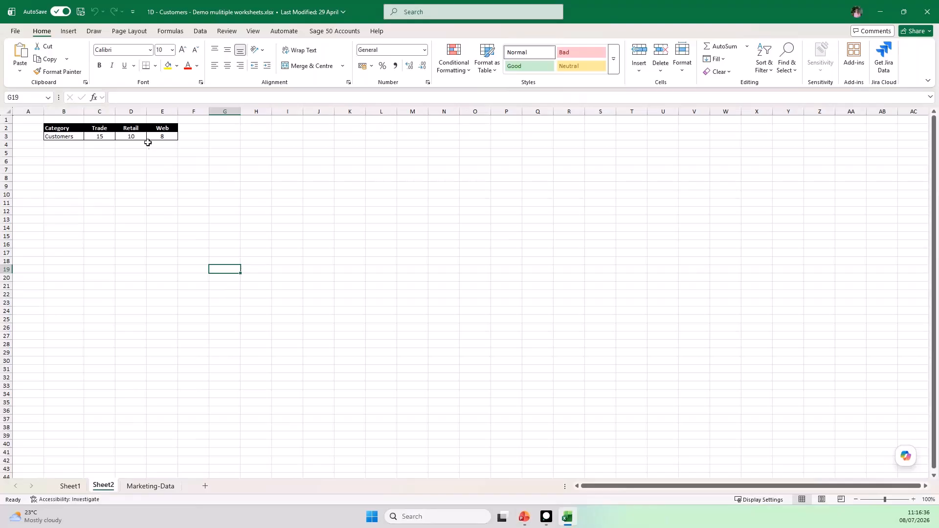
{"action": "left_click", "coordinate": [71, 486]}
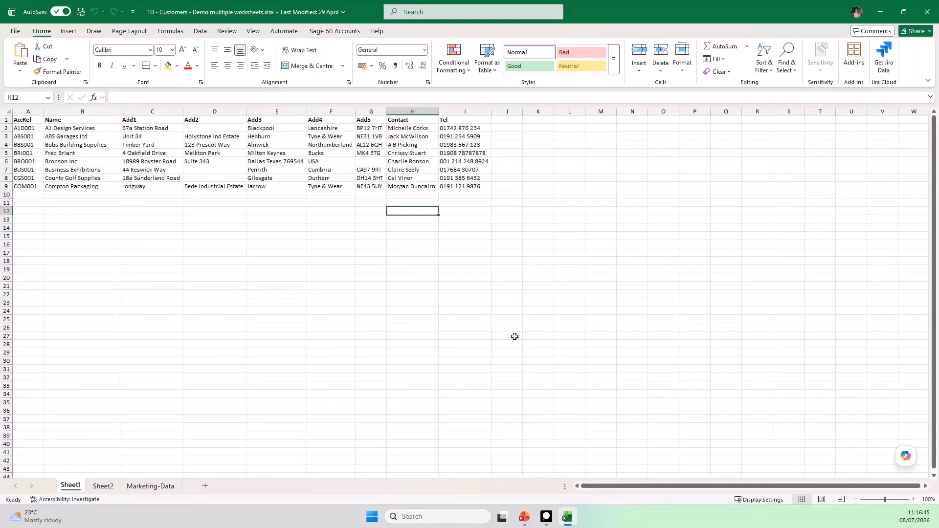
{"action": "left_click", "coordinate": [927, 14]}
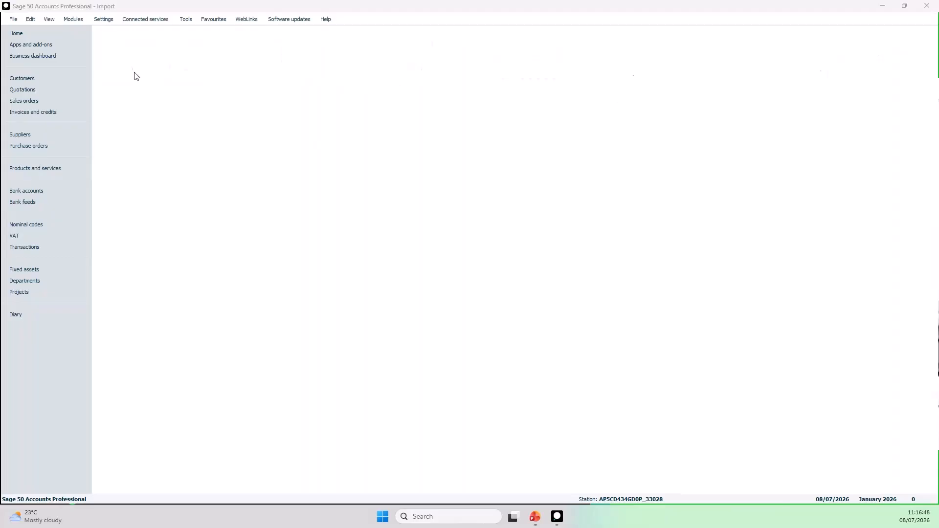
Start a new data import in Sage 50 Accounts and continue to the data type selection
{"action": "left_click", "coordinate": [14, 20]}
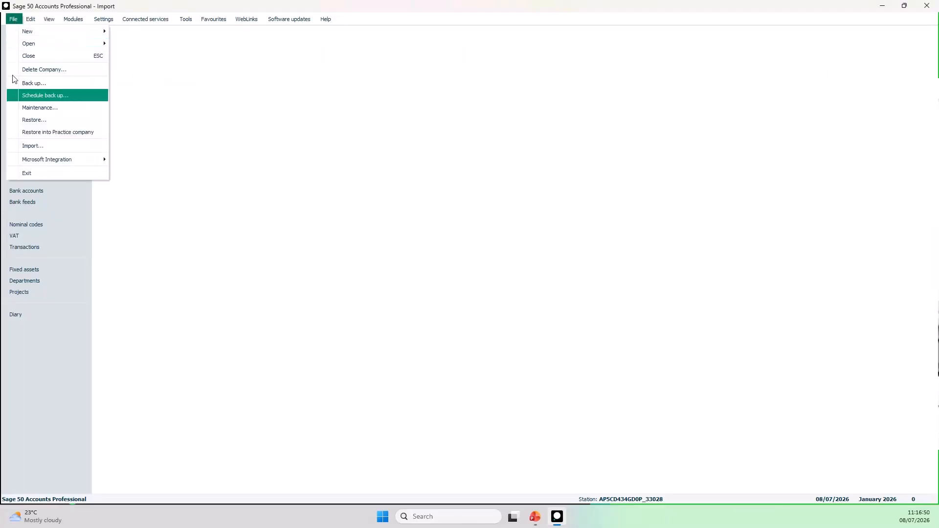
{"action": "left_click", "coordinate": [55, 147]}
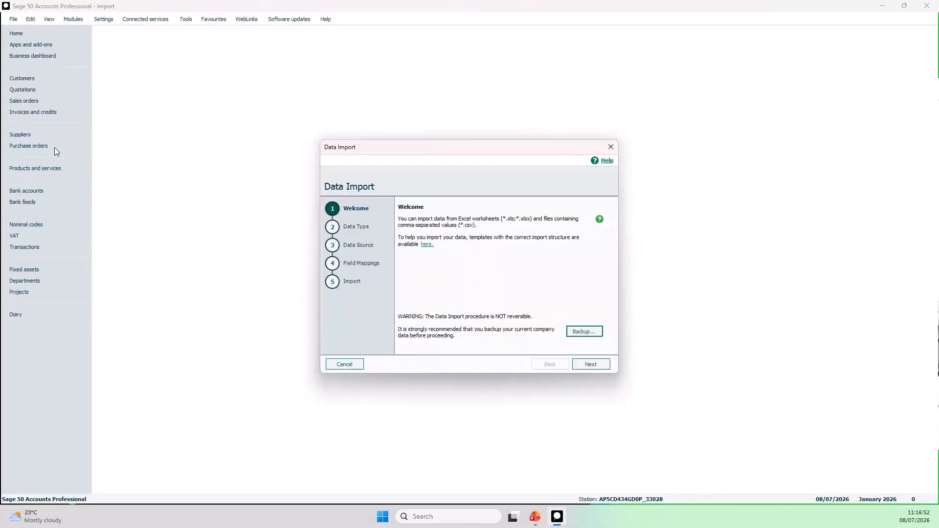
{"action": "left_click", "coordinate": [600, 367]}
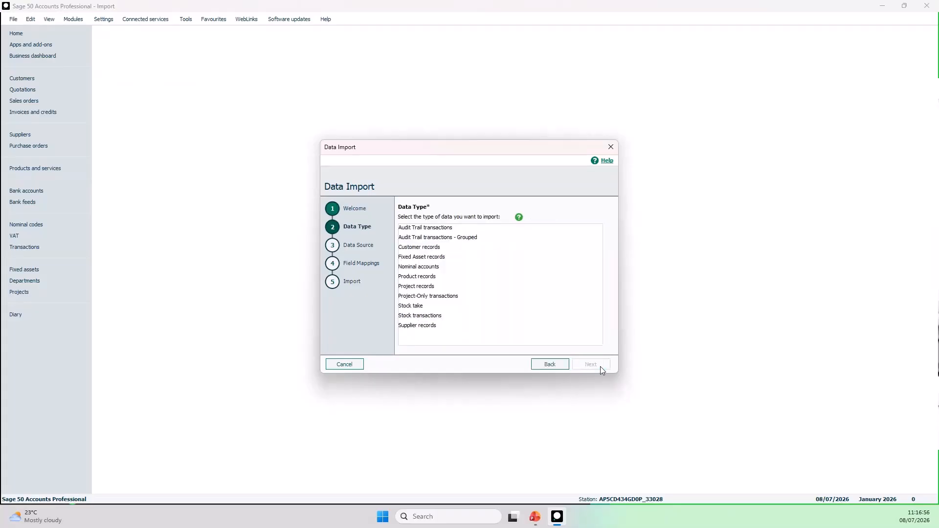
Choose customer records as the data type and the Excel file "1D - Customers - Demo mulitiple worksheets.xlsx" as the data source
{"action": "left_click", "coordinate": [433, 249]}
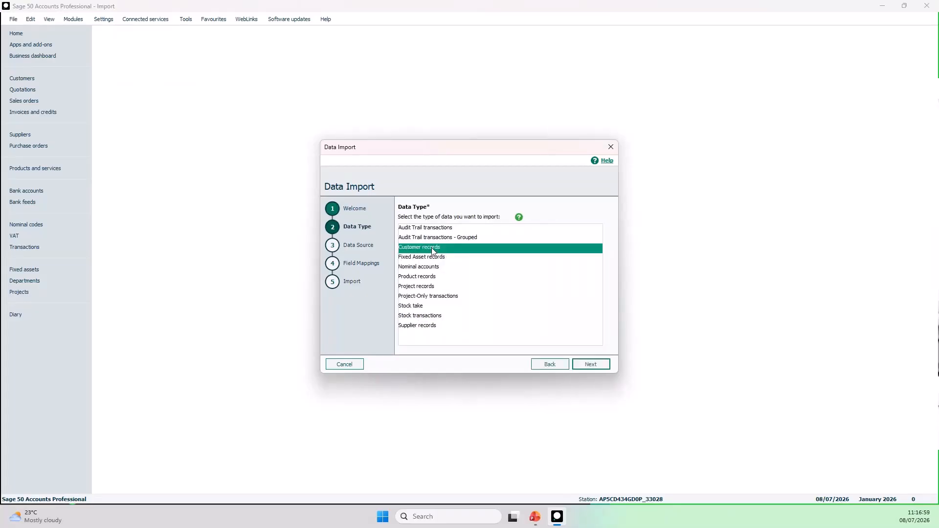
{"action": "left_click", "coordinate": [602, 367]}
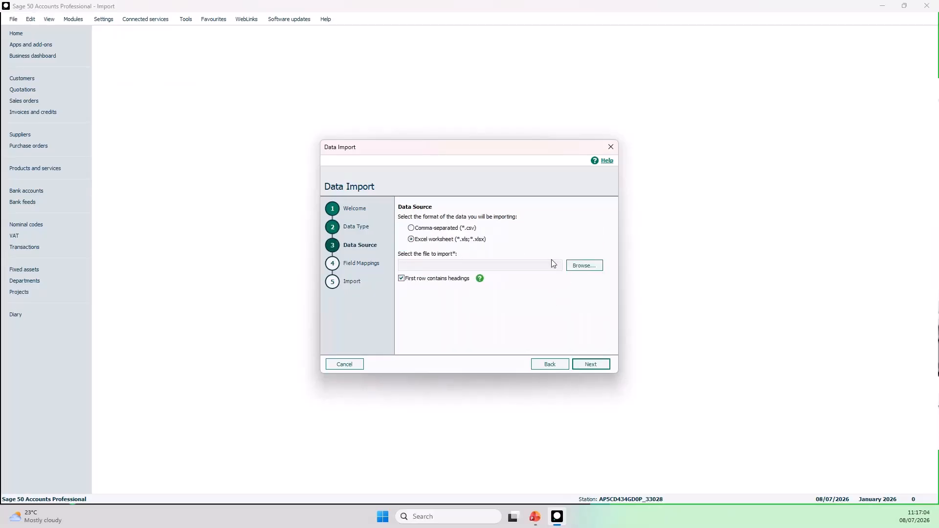
{"action": "left_click", "coordinate": [585, 267]}
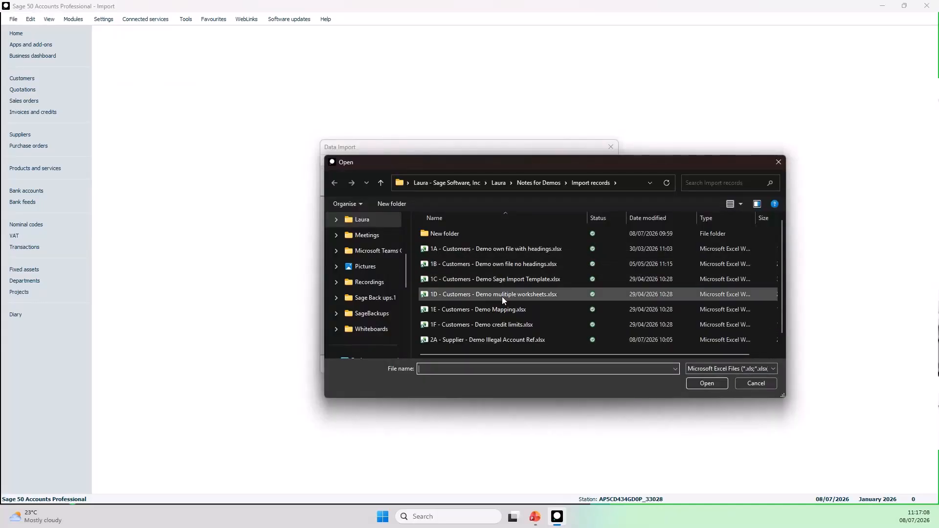
{"action": "left_click", "coordinate": [502, 296]}
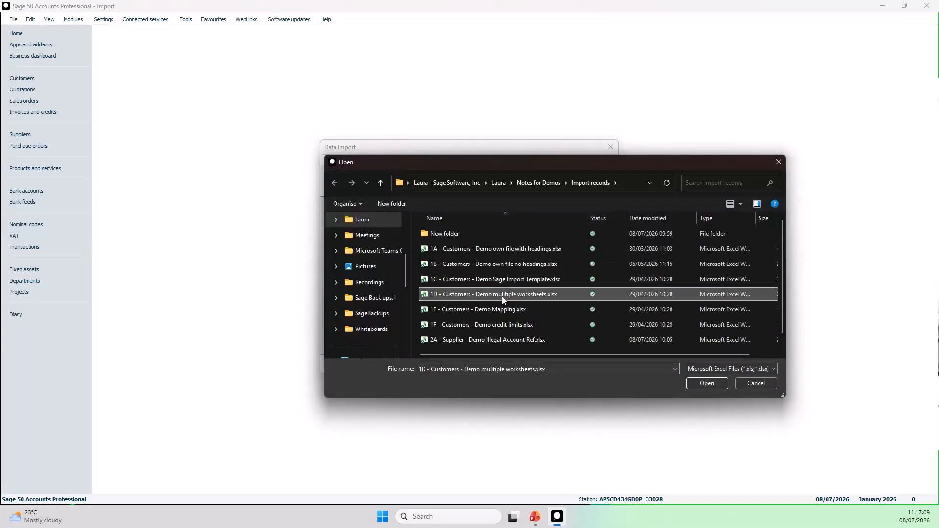
{"action": "left_click", "coordinate": [692, 384]}
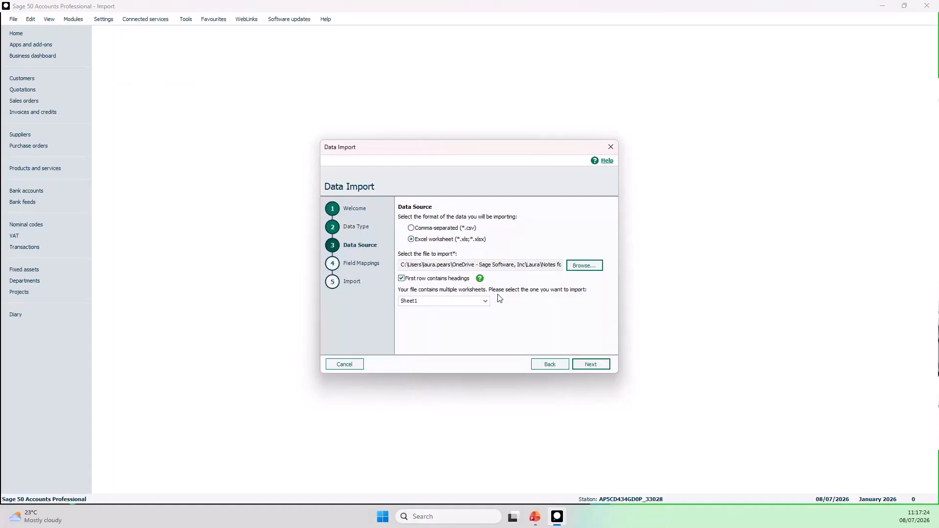
Select Sheet1 as the worksheet to import and continue to the field mappings
{"action": "left_click", "coordinate": [486, 302]}
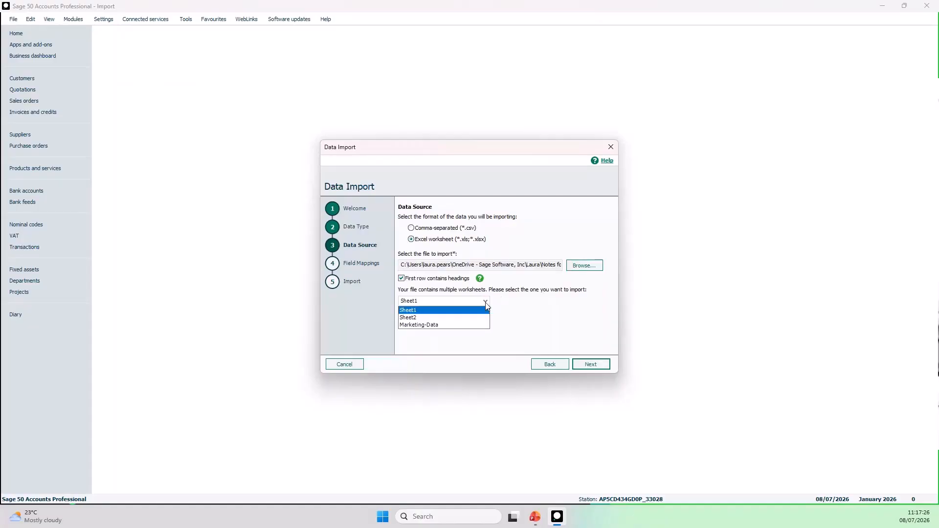
{"action": "left_click", "coordinate": [446, 312]}
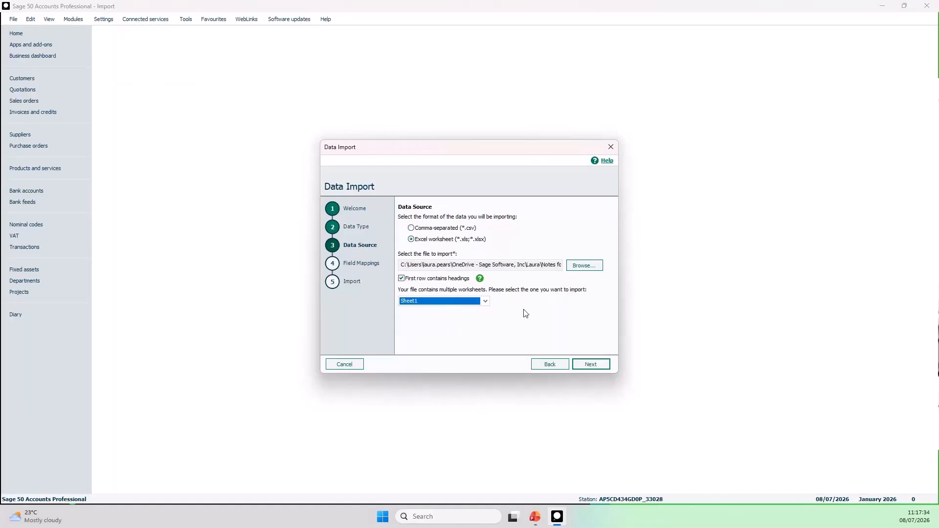
{"action": "left_click", "coordinate": [602, 368]}
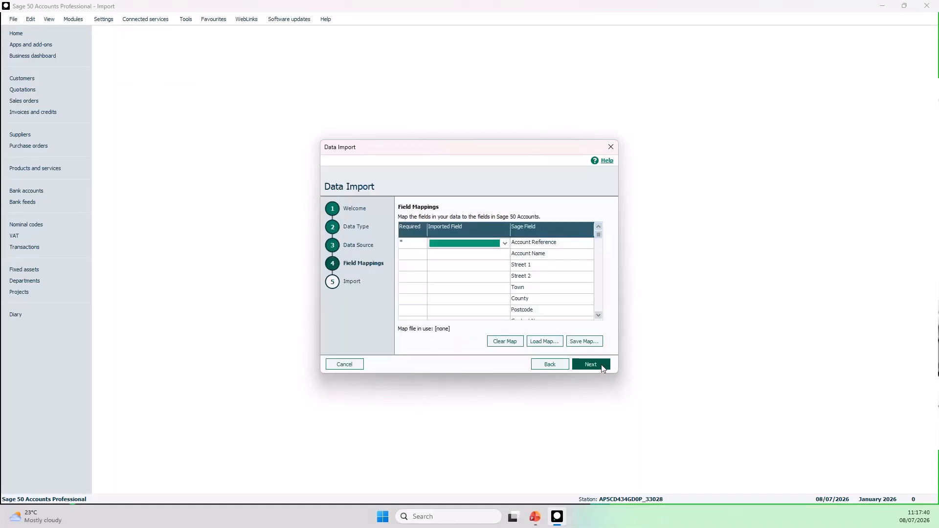
Map the imported field AccRef to Account Reference and Name to Account Name
{"action": "left_click", "coordinate": [505, 245]}
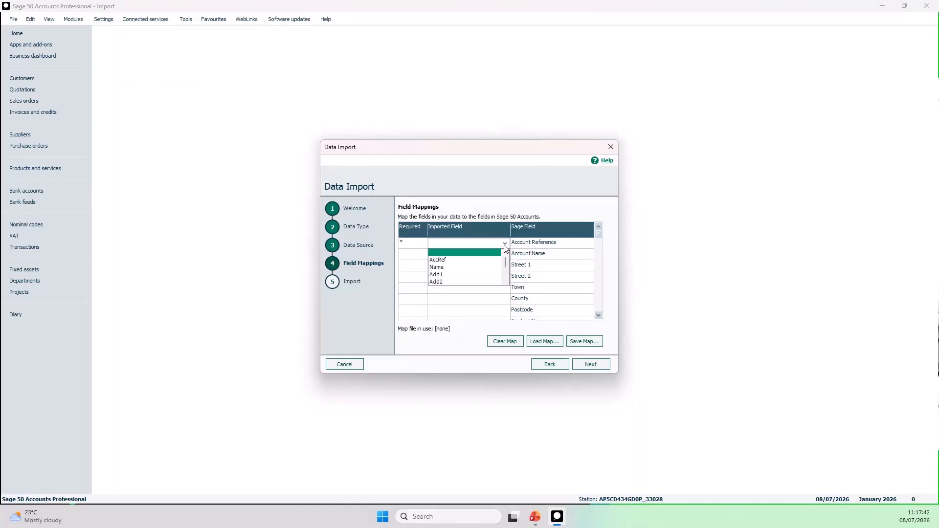
{"action": "left_click", "coordinate": [501, 257]}
{"action": "left_click", "coordinate": [502, 255]}
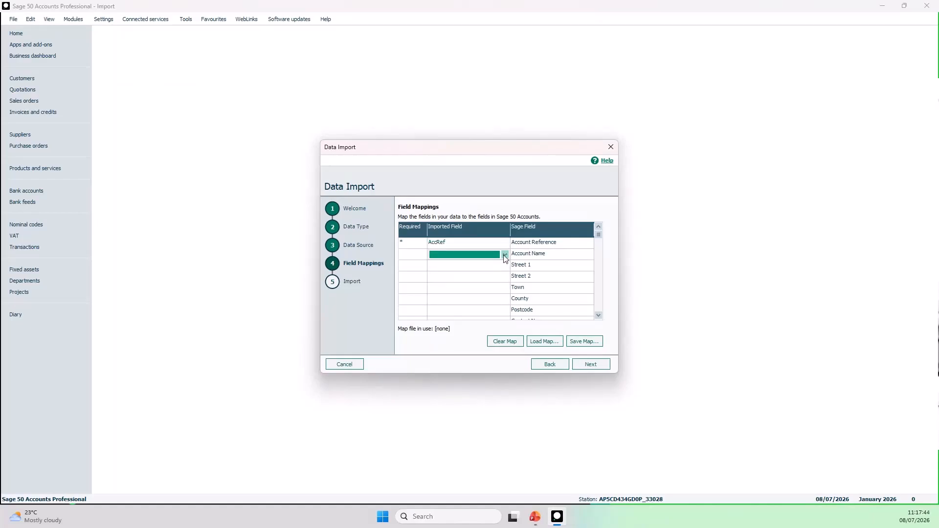
{"action": "left_click", "coordinate": [504, 256]}
{"action": "left_click", "coordinate": [487, 277]}
Map the imported fields Add1 to Street 1 and Add2 to Street 2
{"action": "left_click", "coordinate": [501, 265]}
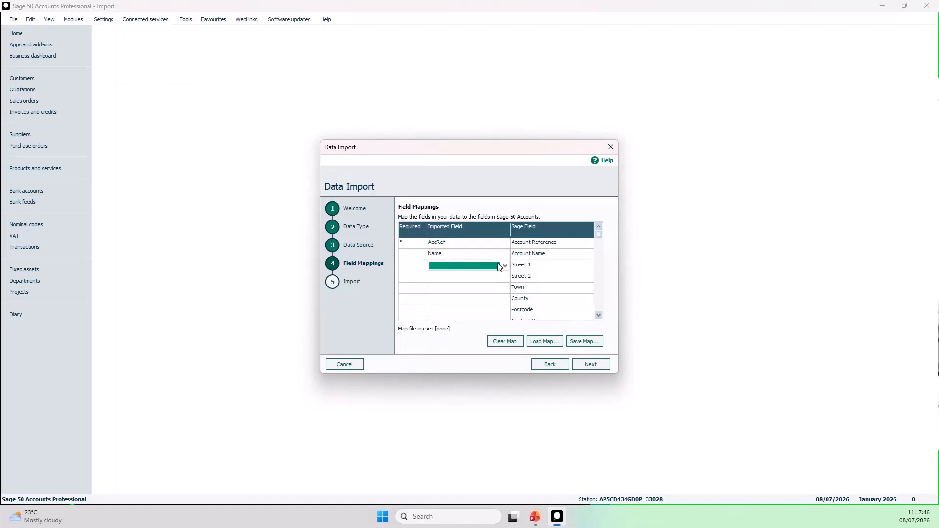
{"action": "left_click", "coordinate": [505, 265]}
{"action": "left_click", "coordinate": [467, 297]}
{"action": "left_click", "coordinate": [502, 276]}
{"action": "left_click", "coordinate": [504, 277]}
{"action": "left_click", "coordinate": [473, 320]}
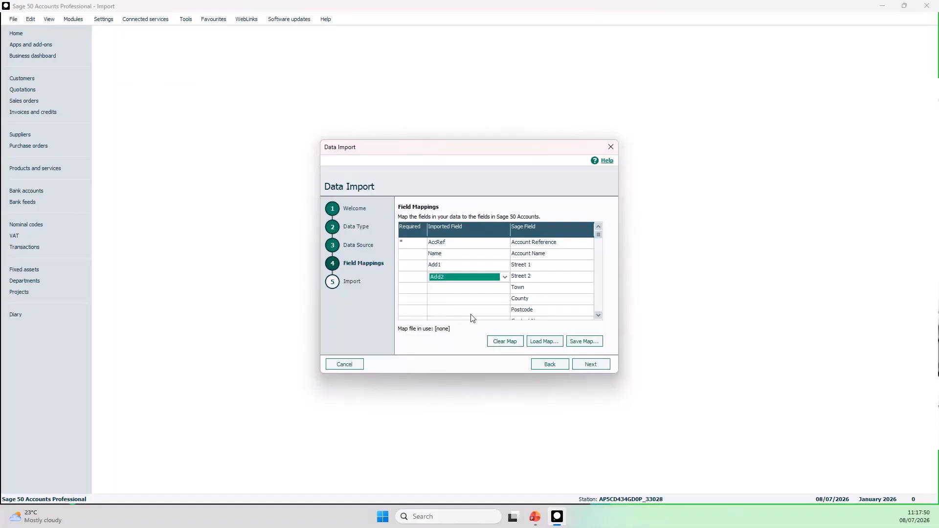
Map the imported field Add3 to the Sage field Town
{"action": "left_click", "coordinate": [486, 289]}
{"action": "left_click", "coordinate": [504, 288]}
{"action": "scroll", "coordinate": [481, 309], "scroll_direction": "down", "scroll_amount": 1}
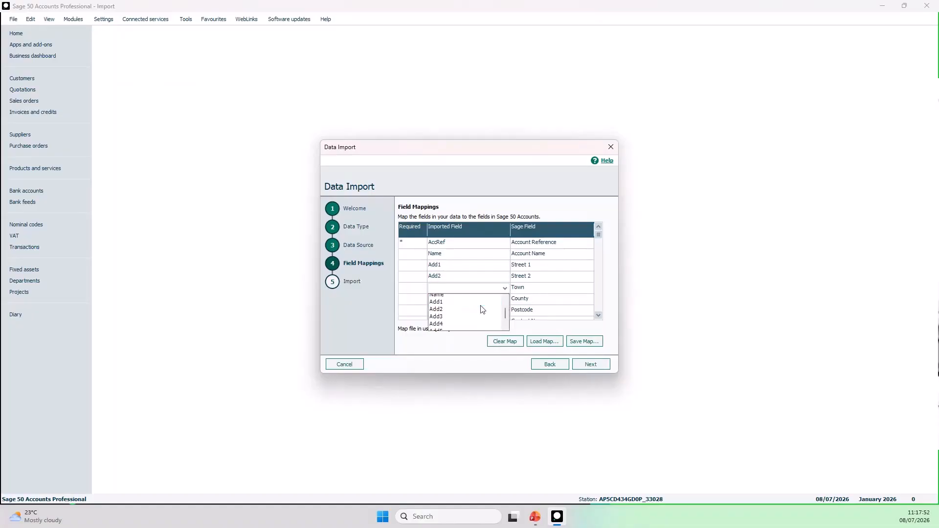
{"action": "left_click", "coordinate": [450, 317]}
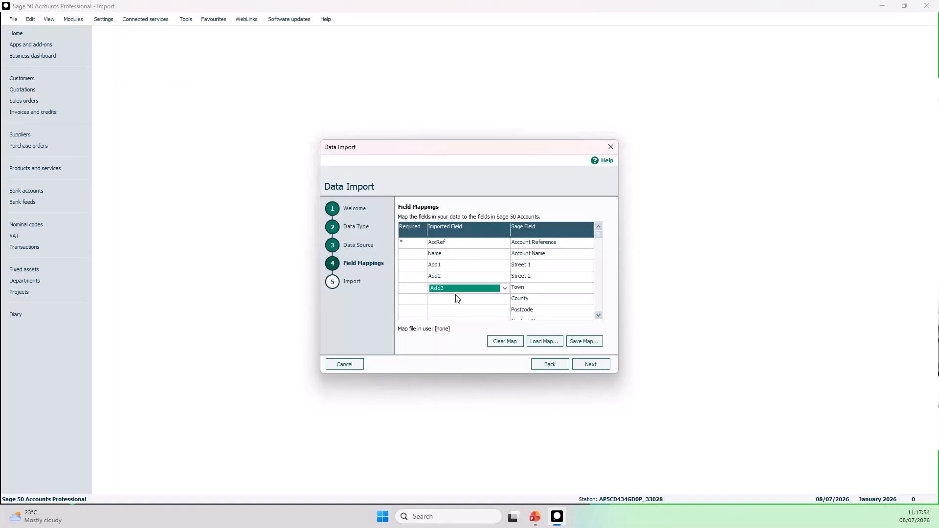
Map the imported field Add3 to the Sage field County
{"action": "left_click", "coordinate": [491, 299]}
{"action": "left_click", "coordinate": [503, 298]}
{"action": "left_click", "coordinate": [504, 300]}
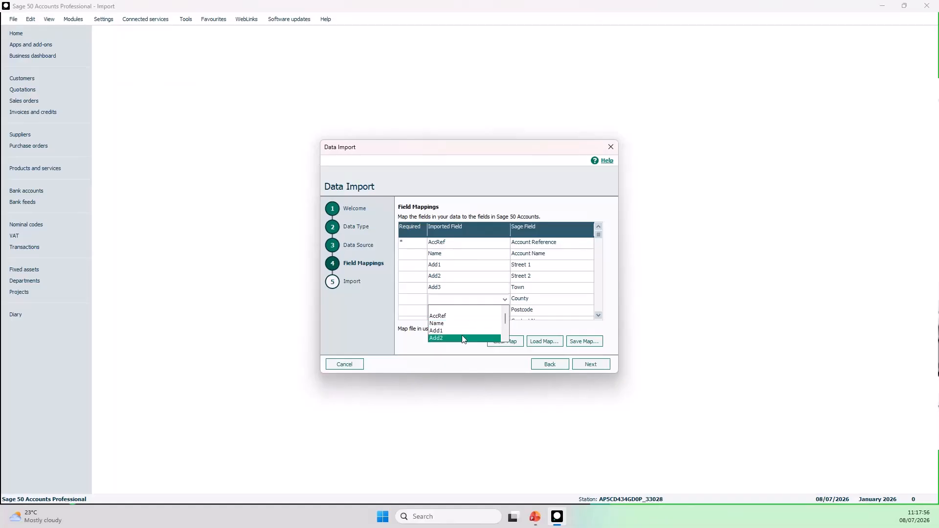
{"action": "scroll", "coordinate": [465, 325], "scroll_direction": "down", "scroll_amount": 1}
{"action": "left_click", "coordinate": [456, 324]}
Map Add5 to the Sage field Postcode, and switch that mapping to Add4
{"action": "left_click", "coordinate": [498, 312]}
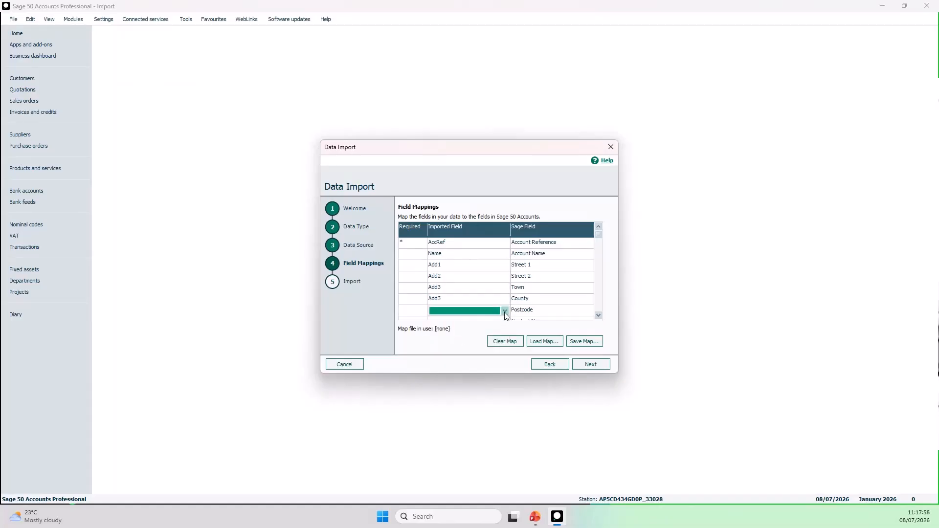
{"action": "left_click", "coordinate": [505, 310]}
{"action": "scroll", "coordinate": [457, 335], "scroll_direction": "down", "scroll_amount": 1}
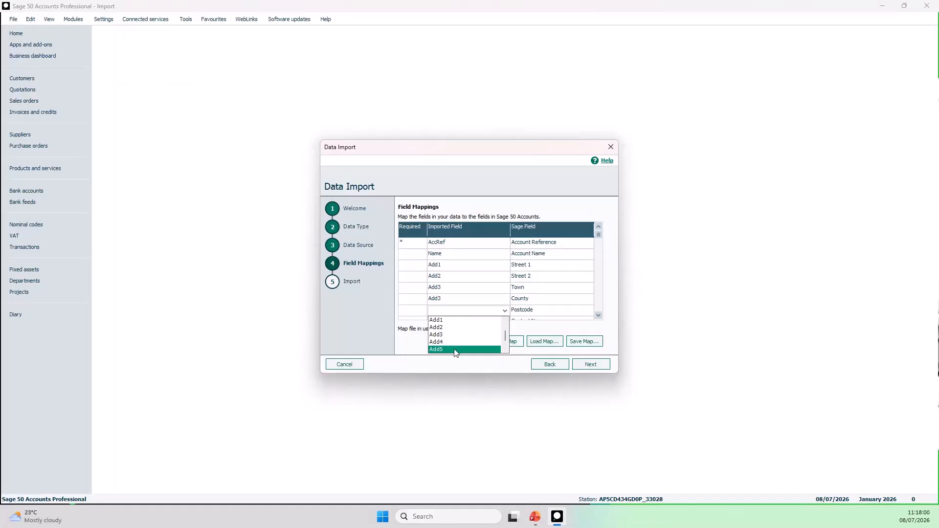
{"action": "left_click", "coordinate": [455, 350]}
{"action": "left_click", "coordinate": [504, 311]}
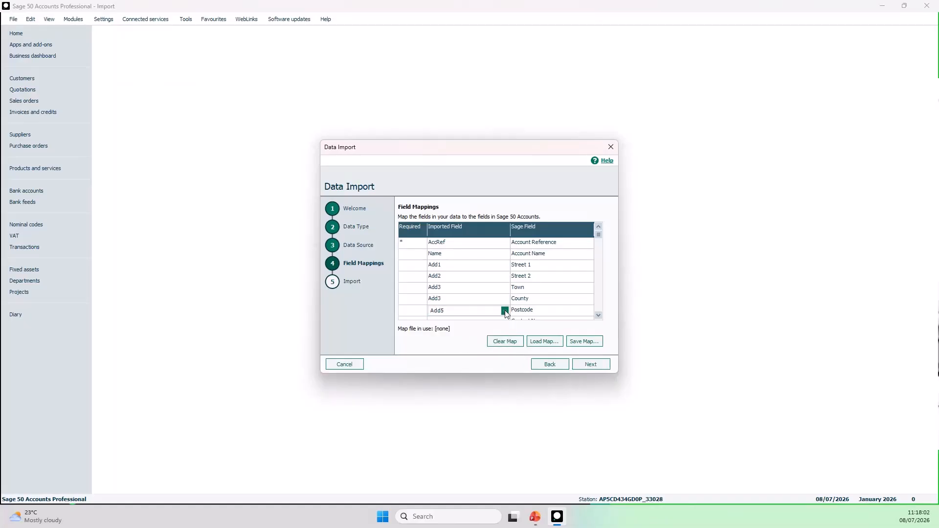
{"action": "left_click", "coordinate": [504, 311]}
{"action": "left_click", "coordinate": [449, 327]}
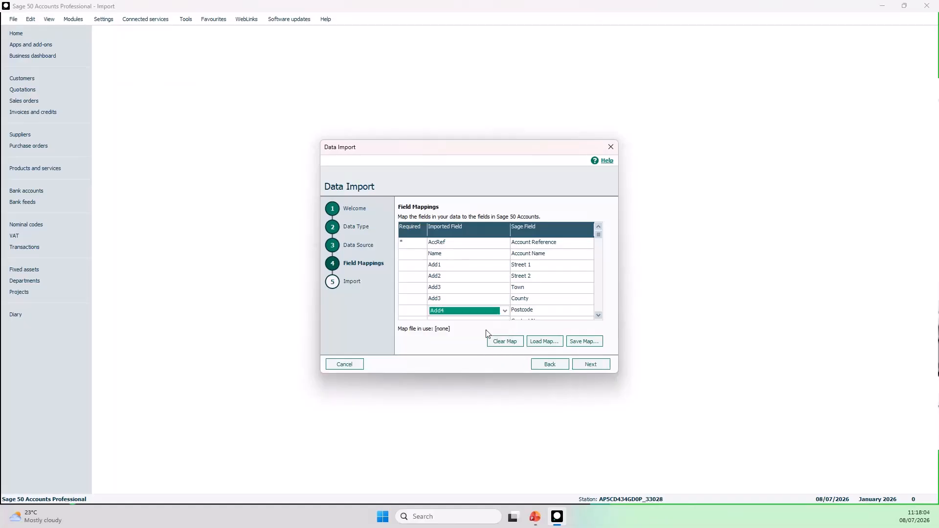
Correct the mappings so that County uses Add4 and Postcode uses Add5
{"action": "scroll", "coordinate": [486, 293], "scroll_direction": "down", "scroll_amount": 2}
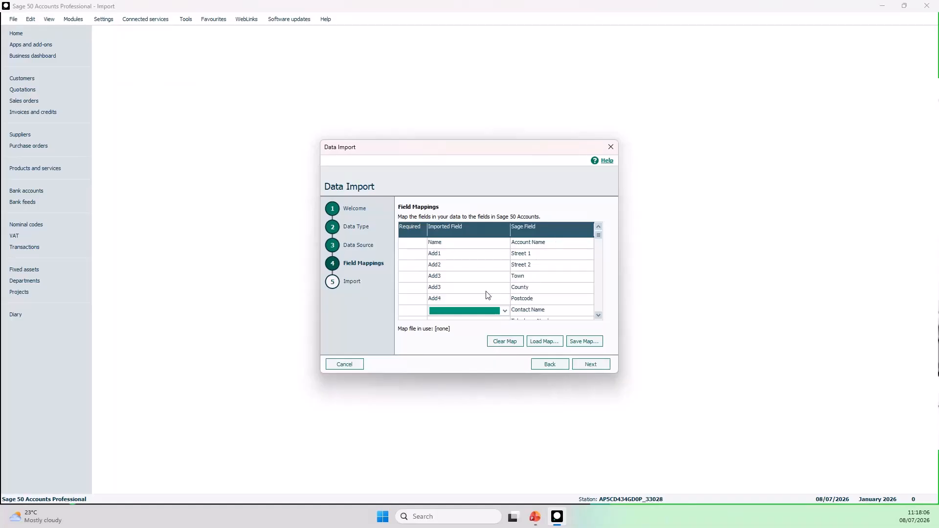
{"action": "left_click", "coordinate": [446, 275]}
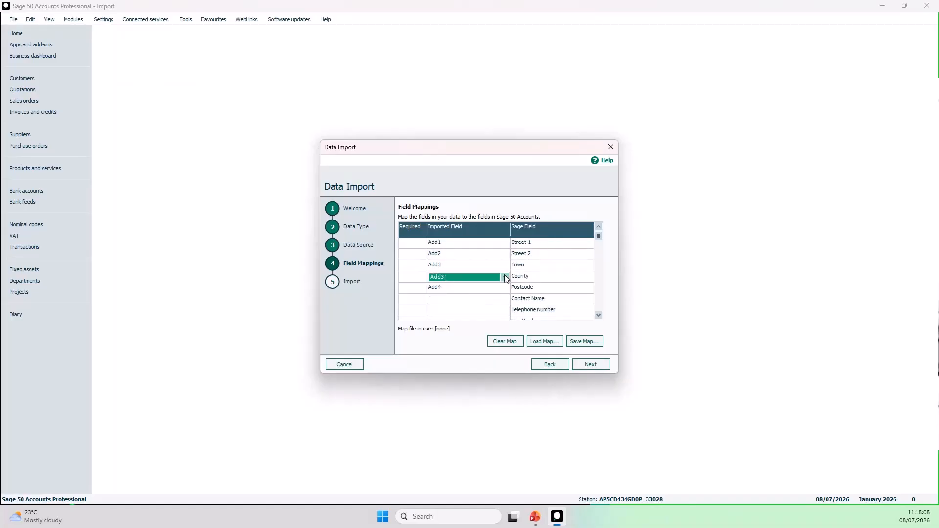
{"action": "left_click", "coordinate": [504, 276]}
{"action": "left_click", "coordinate": [446, 294]}
{"action": "left_click", "coordinate": [495, 291]}
{"action": "left_click", "coordinate": [504, 288]}
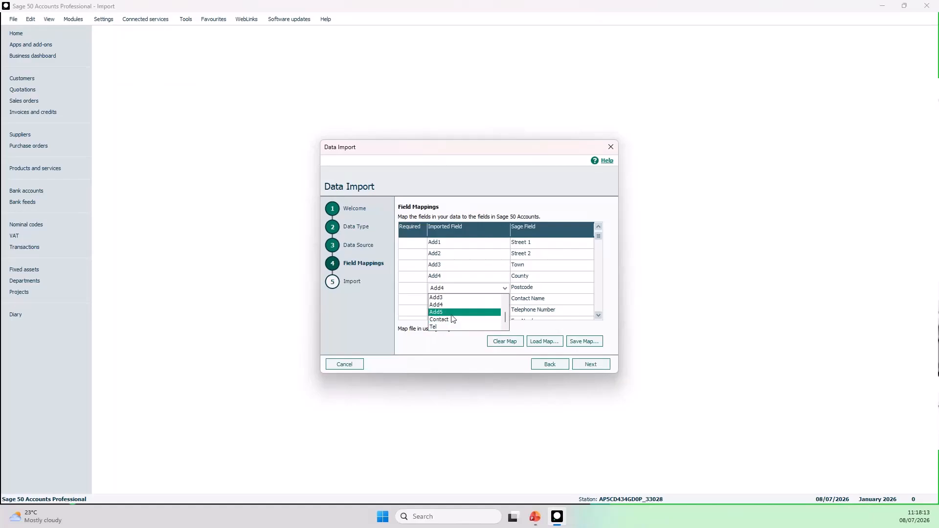
{"action": "left_click", "coordinate": [459, 313]}
Map the imported field Contact to the Sage field Contact Name
{"action": "left_click", "coordinate": [494, 299]}
{"action": "left_click", "coordinate": [504, 299]}
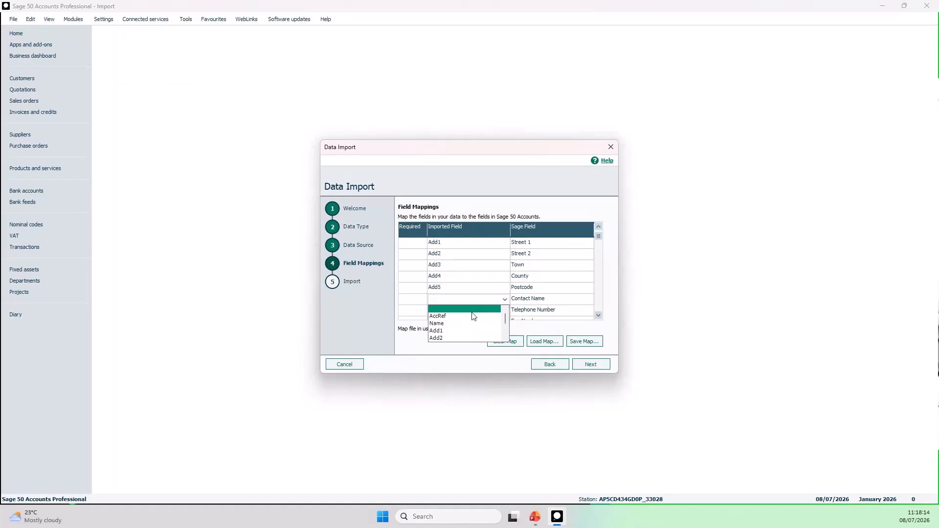
{"action": "left_click", "coordinate": [459, 332]}
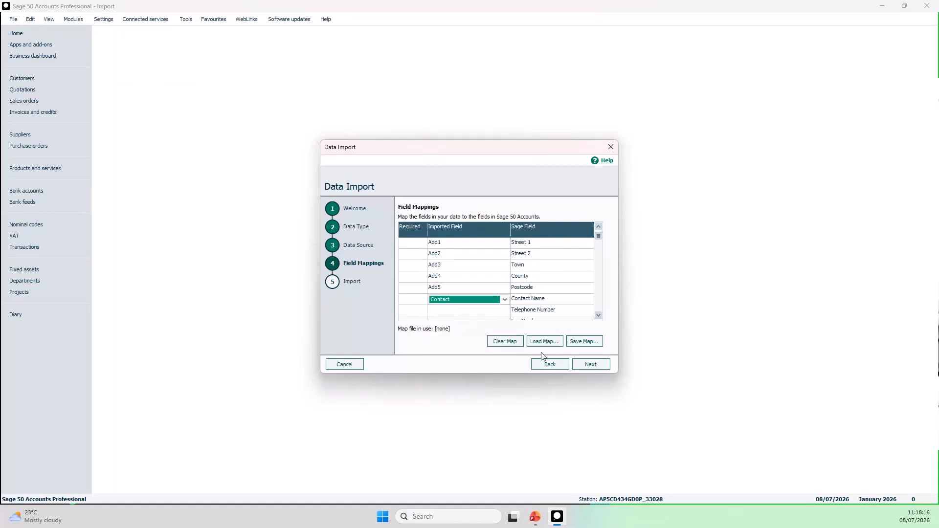
Import the customer records from Sheet1 of the 1D workbook and open the customer list to check them
{"action": "left_click", "coordinate": [601, 368]}
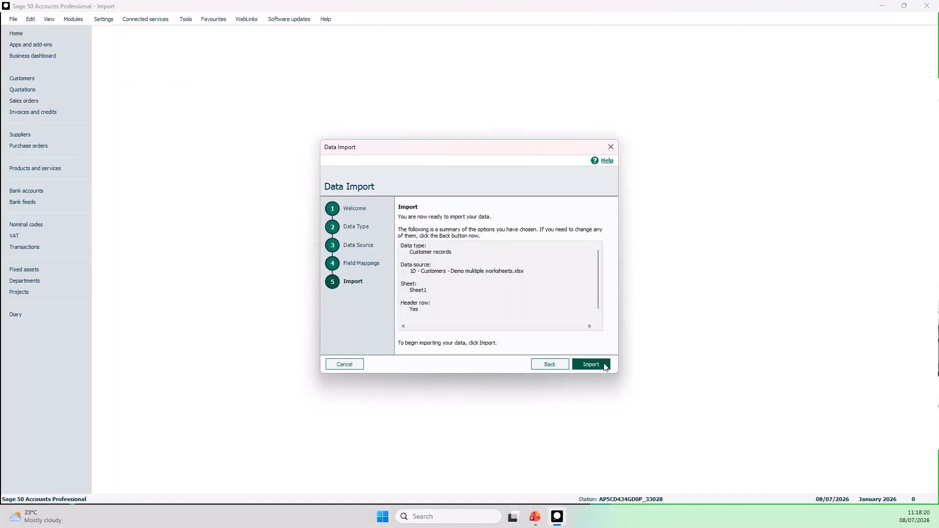
{"action": "left_click", "coordinate": [605, 367]}
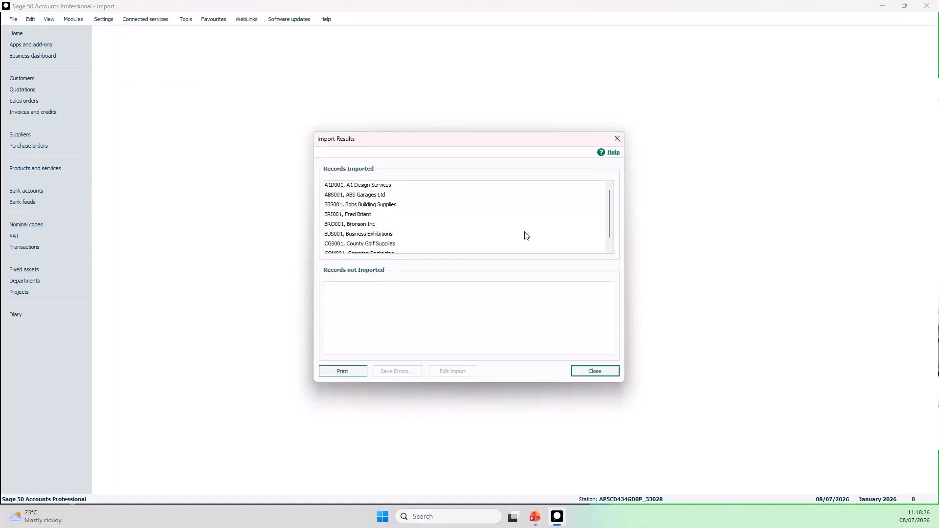
{"action": "left_click", "coordinate": [608, 374]}
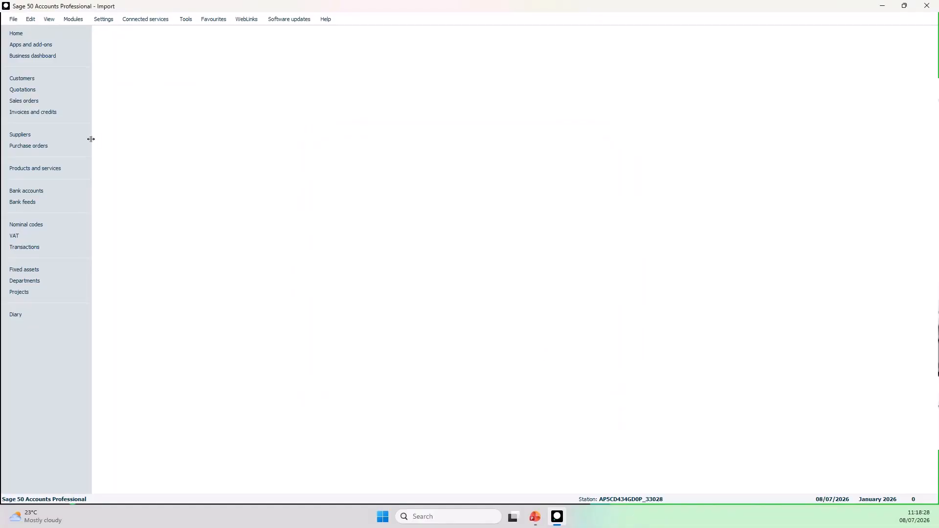
{"action": "left_click", "coordinate": [54, 82]}
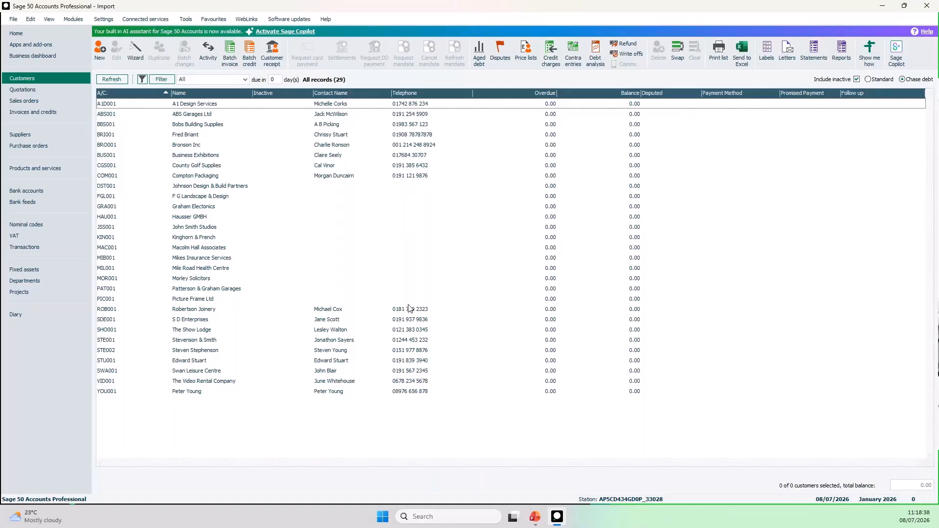
Start another data import, agreeing to close all other open windows, and continue to the data type selection
{"action": "left_click", "coordinate": [15, 19]}
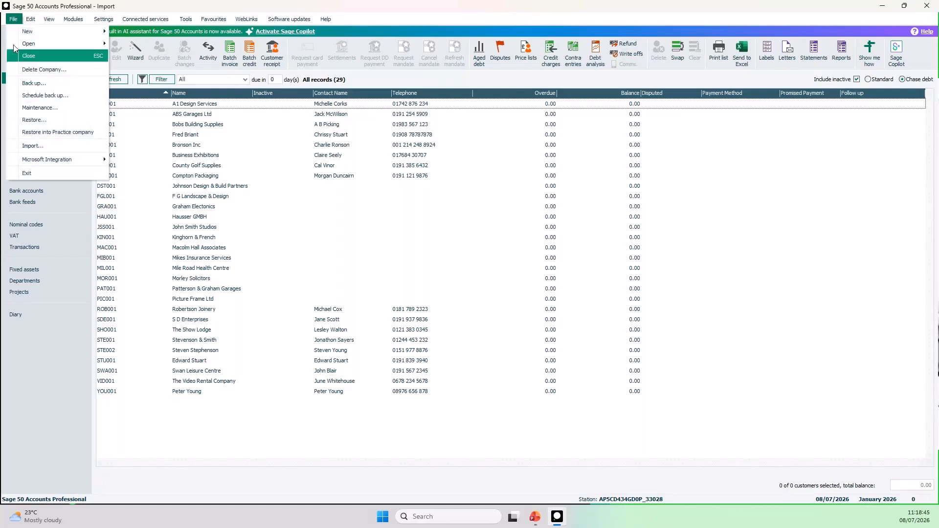
{"action": "left_click", "coordinate": [55, 147]}
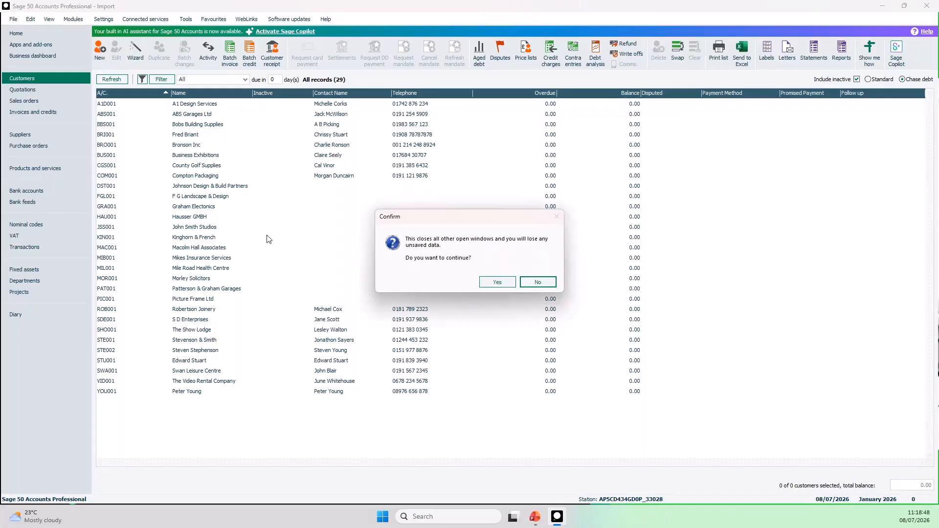
{"action": "left_click", "coordinate": [497, 283]}
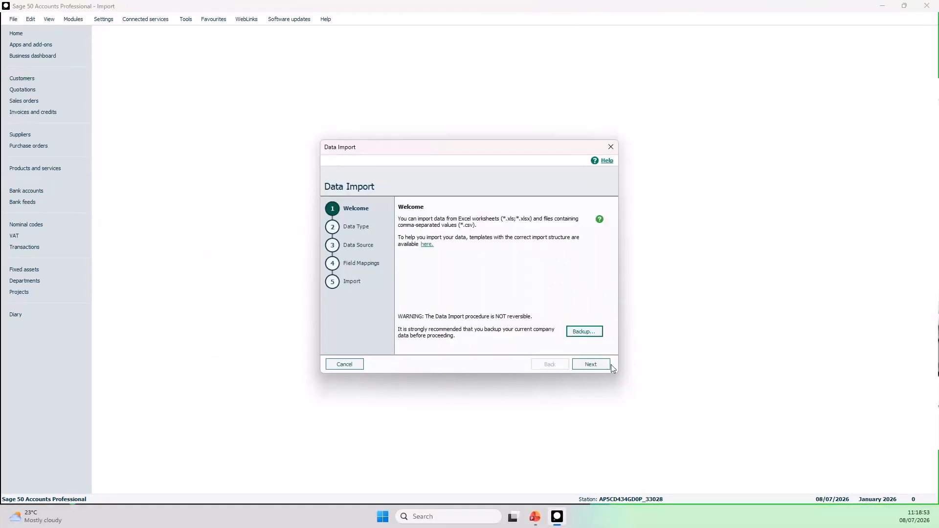
{"action": "left_click", "coordinate": [600, 366]}
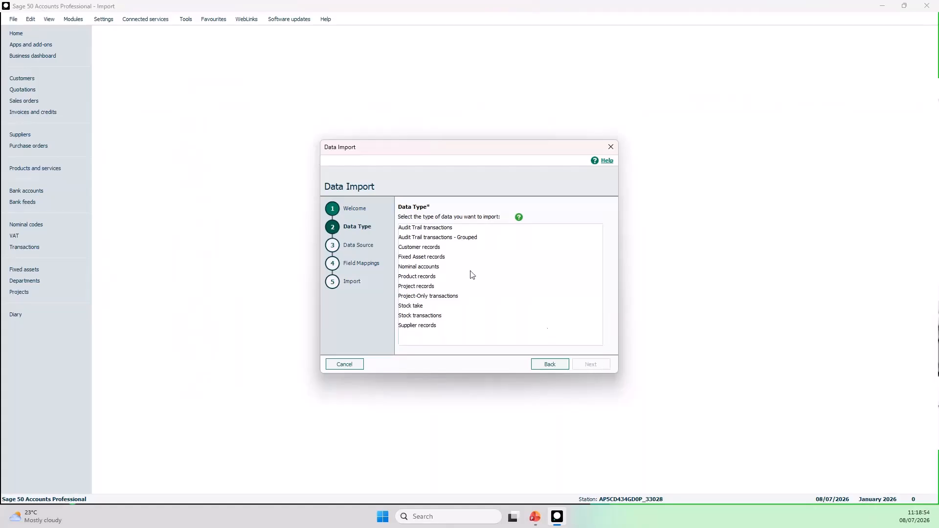
Choose Customer records as the data type and "1E - Customers - Demo Mapping.xlsx" as the source, then continue to the field mappings
{"action": "left_click", "coordinate": [413, 249]}
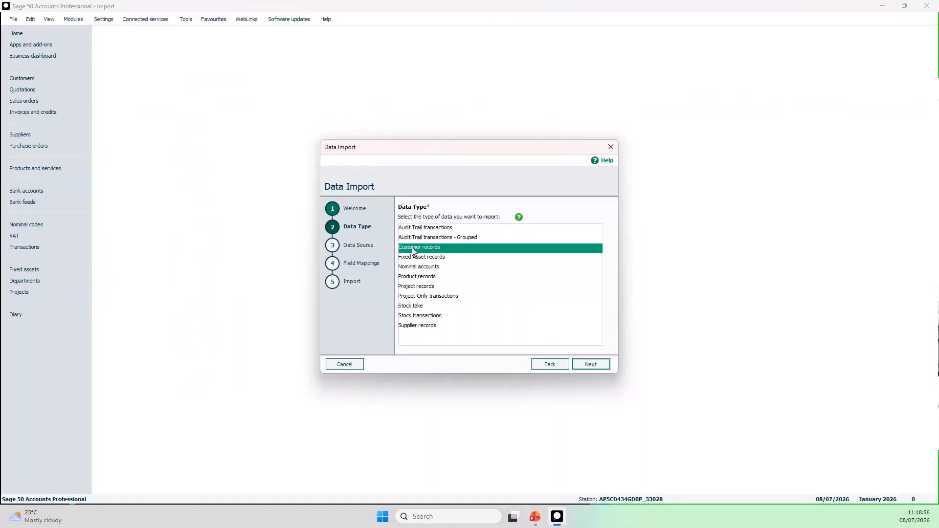
{"action": "left_click", "coordinate": [593, 363]}
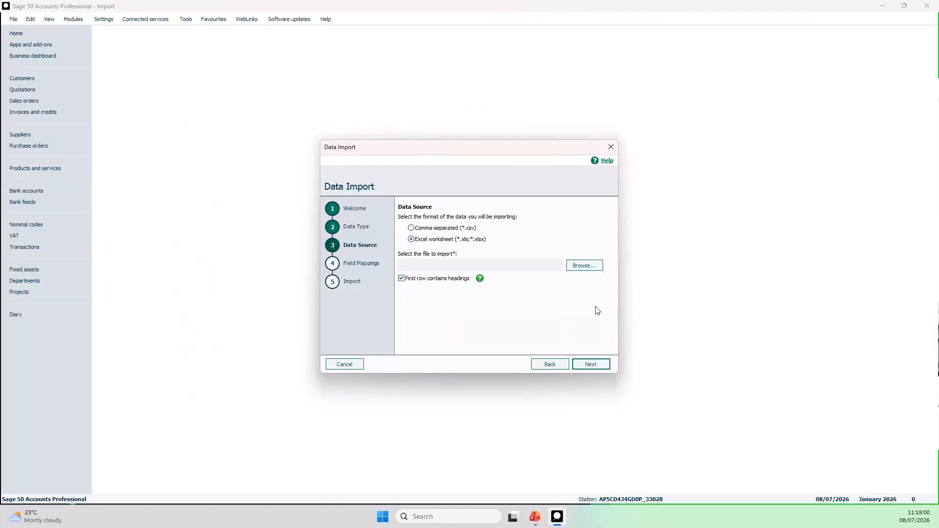
{"action": "left_click", "coordinate": [584, 265]}
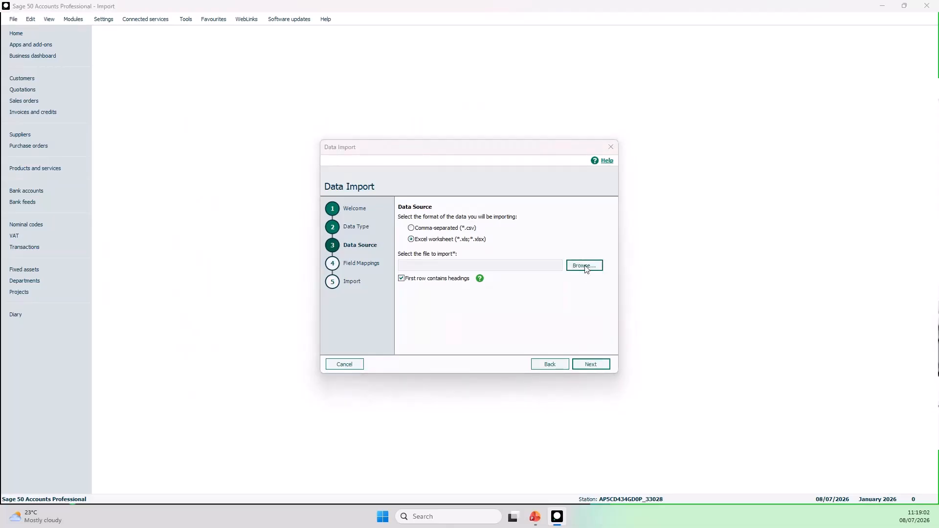
{"action": "left_click", "coordinate": [501, 310]}
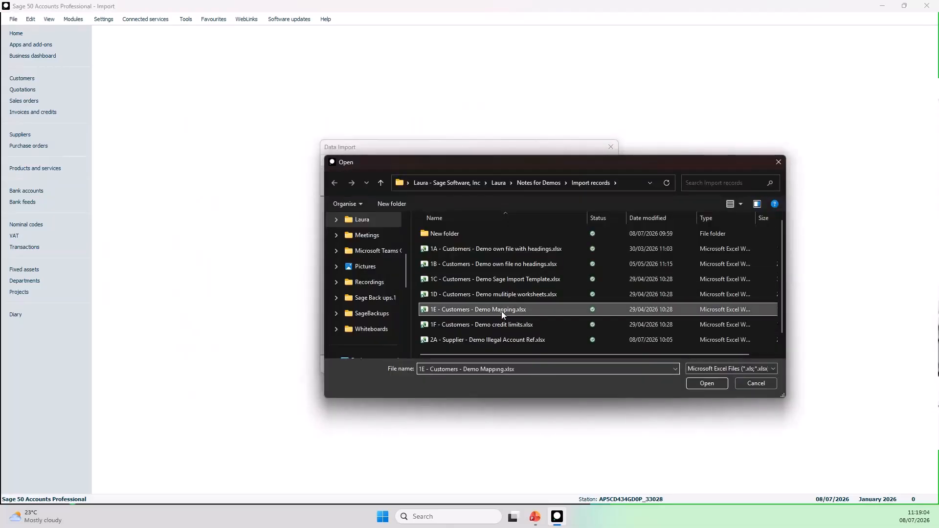
{"action": "left_click", "coordinate": [718, 383]}
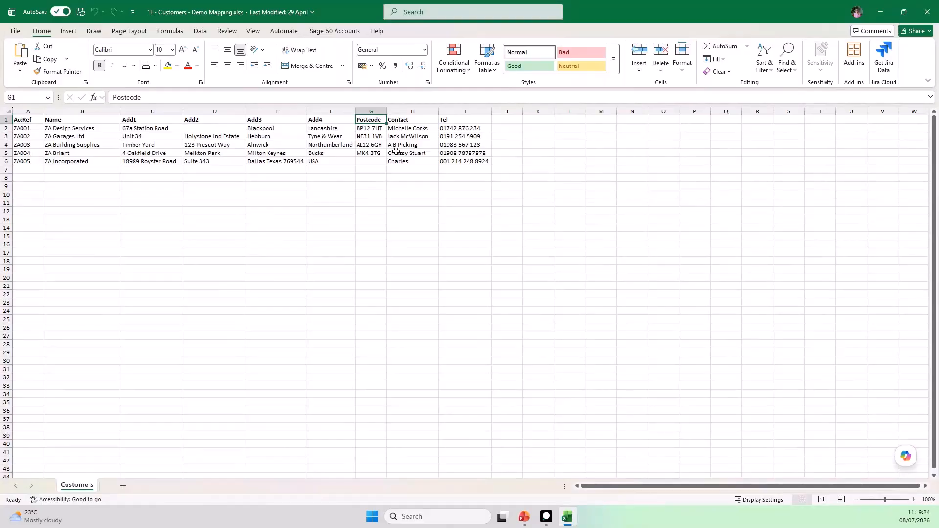
{"action": "left_click", "coordinate": [927, 12]}
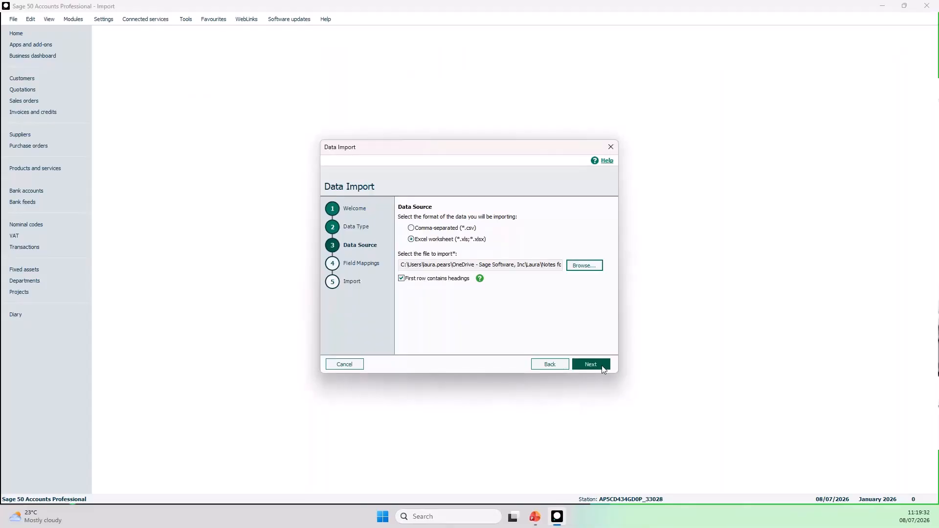
{"action": "left_click", "coordinate": [603, 368]}
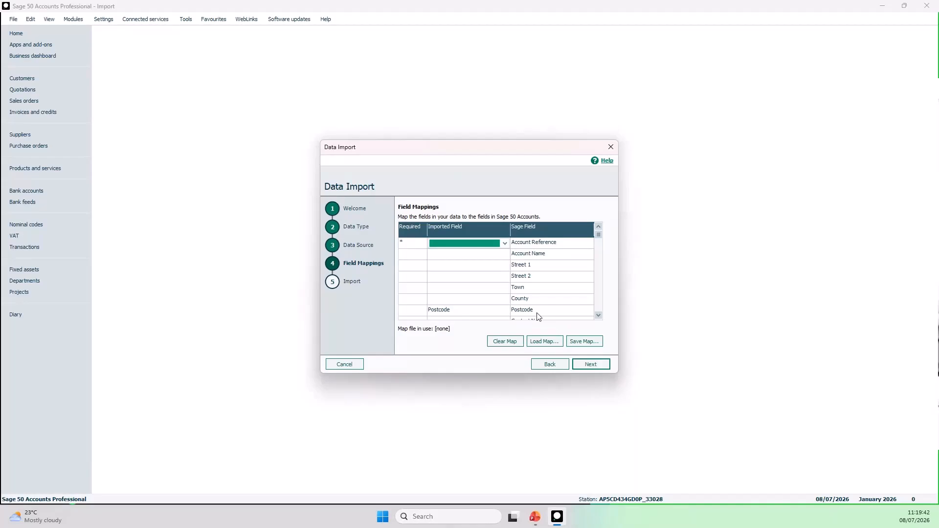
Map the imported field AccRef to Account Reference and Name to Account Name
{"action": "left_click", "coordinate": [505, 243]}
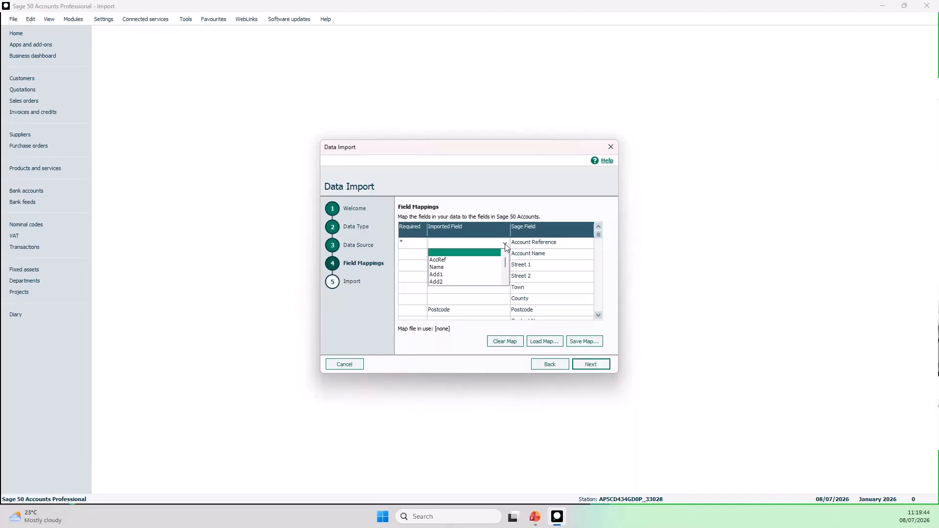
{"action": "left_click", "coordinate": [468, 260]}
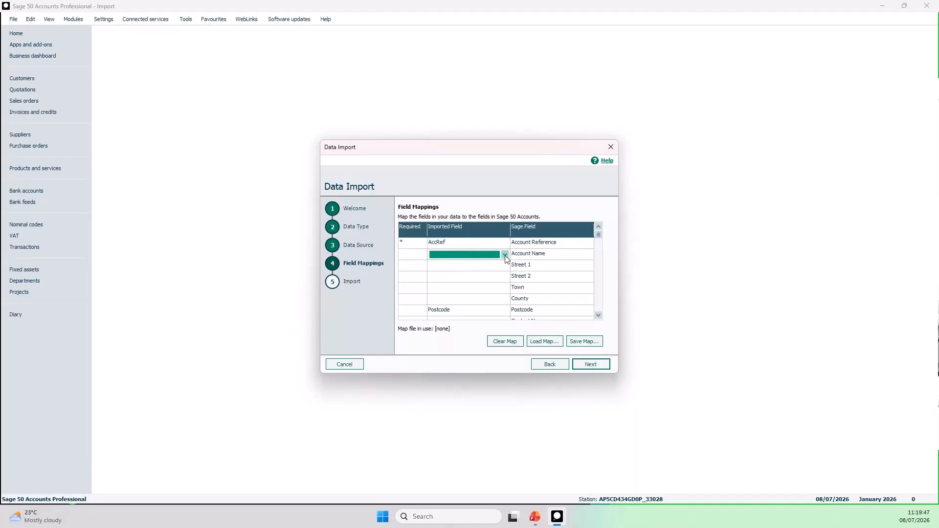
{"action": "left_click", "coordinate": [504, 254]}
{"action": "left_click", "coordinate": [470, 280]}
Map the imported field Add1 to Street 1 and Add2 to Street 2
{"action": "left_click", "coordinate": [474, 267]}
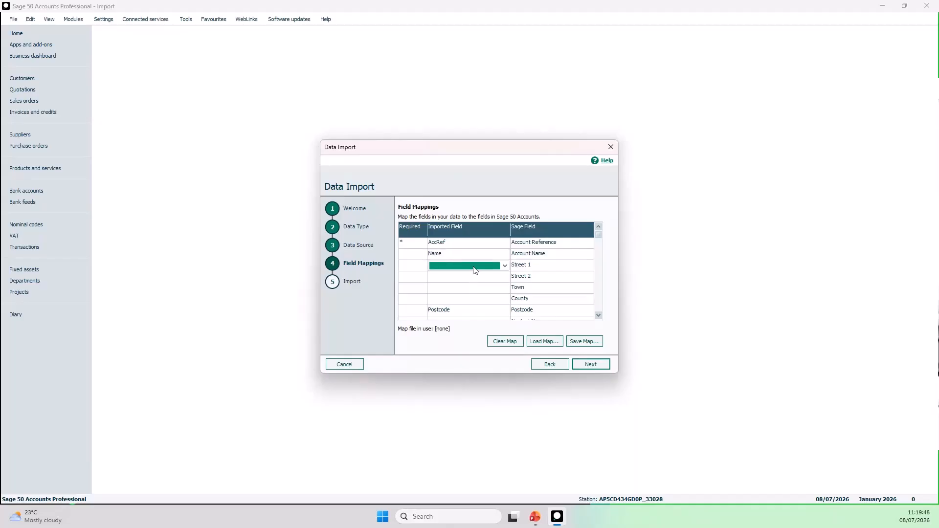
{"action": "left_click", "coordinate": [502, 266]}
{"action": "left_click", "coordinate": [457, 297]}
{"action": "left_click", "coordinate": [468, 278]}
{"action": "left_click", "coordinate": [504, 278]}
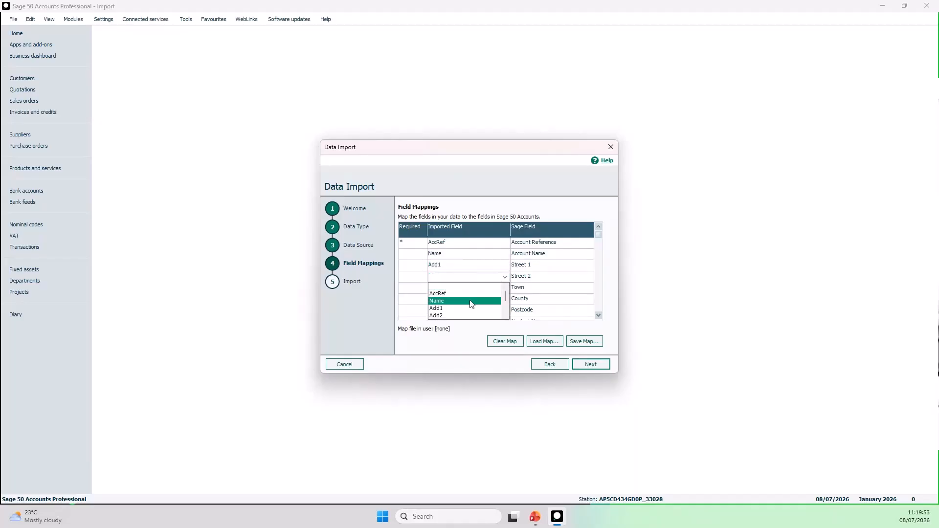
{"action": "left_click", "coordinate": [463, 301]}
Map the imported field Add3 to Town and Add4 to County
{"action": "left_click", "coordinate": [462, 288]}
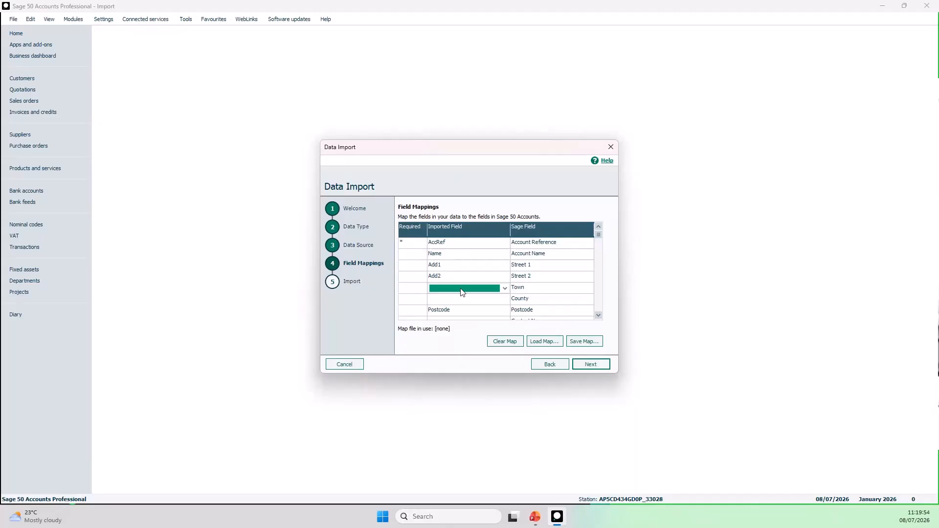
{"action": "left_click", "coordinate": [504, 289]}
{"action": "left_click", "coordinate": [451, 315]}
{"action": "left_click", "coordinate": [457, 300]}
{"action": "left_click", "coordinate": [504, 300]}
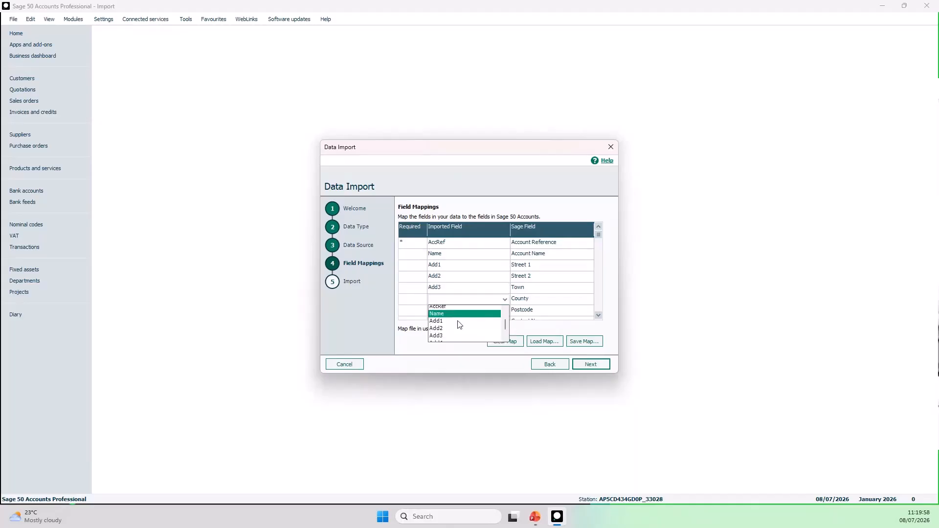
{"action": "left_click", "coordinate": [456, 332]}
Map the imported field Contact to the Sage field Contact Name
{"action": "left_click", "coordinate": [500, 308]}
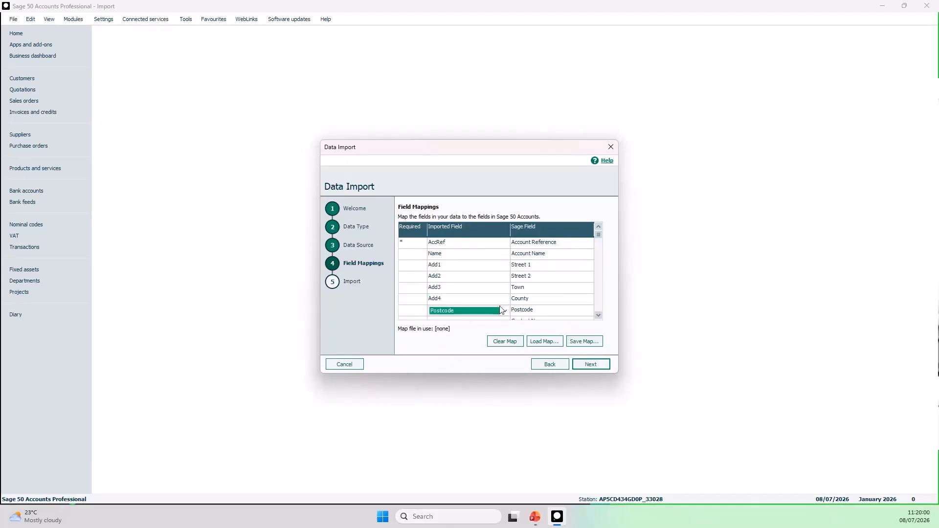
{"action": "left_click", "coordinate": [479, 317]}
{"action": "left_click", "coordinate": [504, 310]}
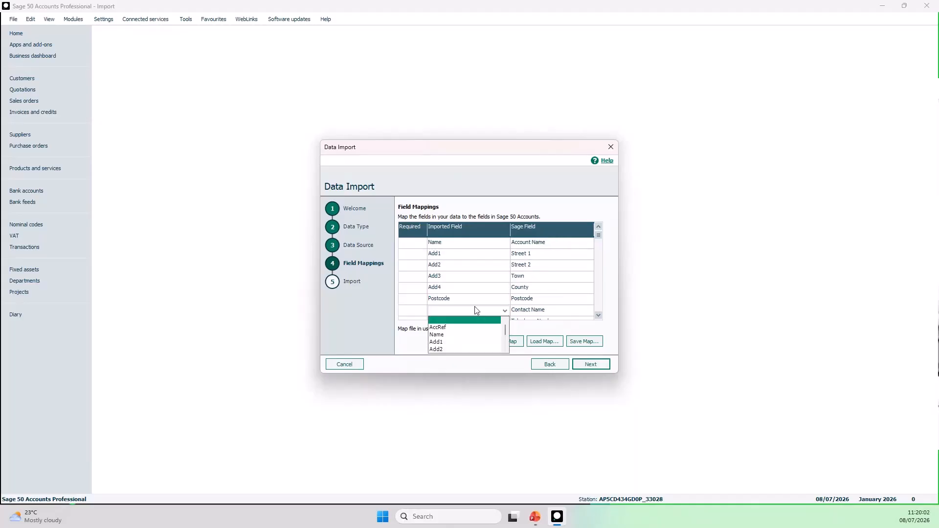
{"action": "scroll", "coordinate": [472, 330], "scroll_direction": "down", "scroll_amount": 2}
{"action": "left_click", "coordinate": [459, 342]}
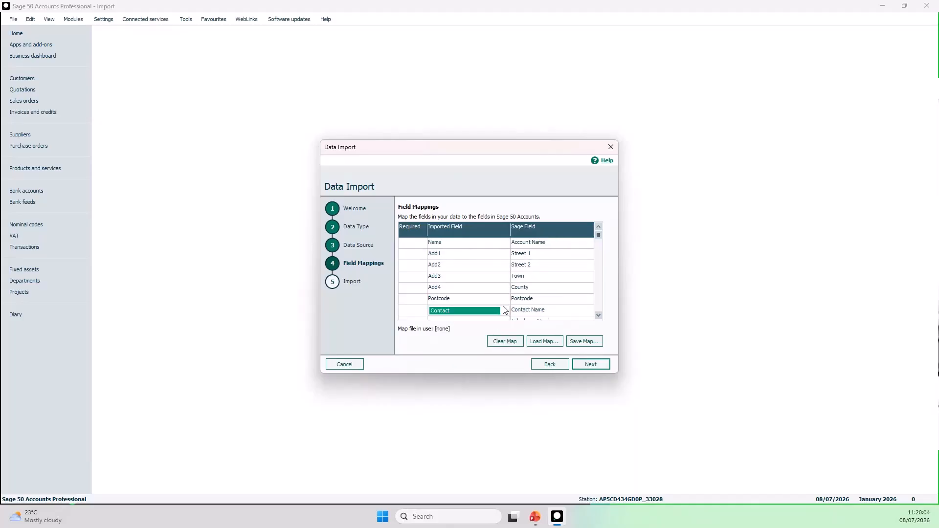
Map the imported field Contact to the Sage field Telephone Number as well and review the mappings from the first row
{"action": "left_click", "coordinate": [482, 317]}
{"action": "left_click", "coordinate": [504, 310]}
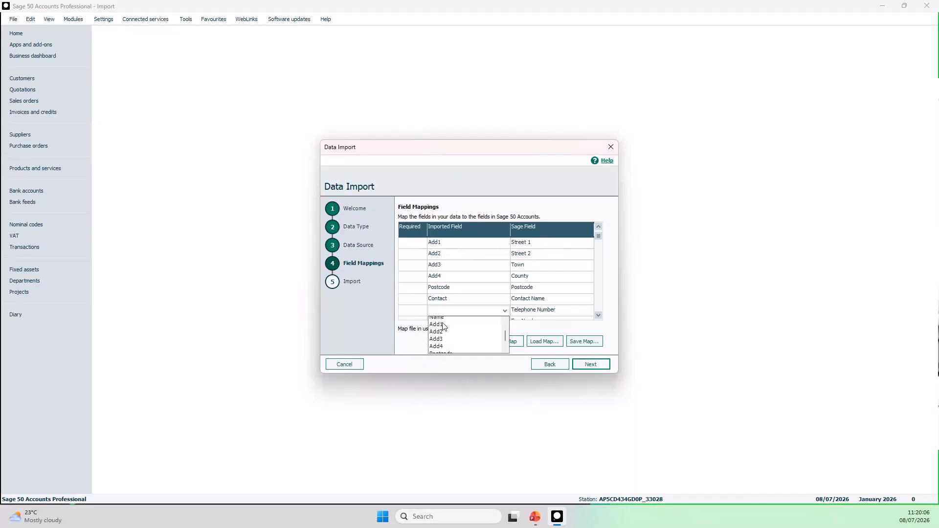
{"action": "scroll", "coordinate": [465, 338], "scroll_direction": "down", "scroll_amount": 2}
{"action": "left_click", "coordinate": [450, 342]}
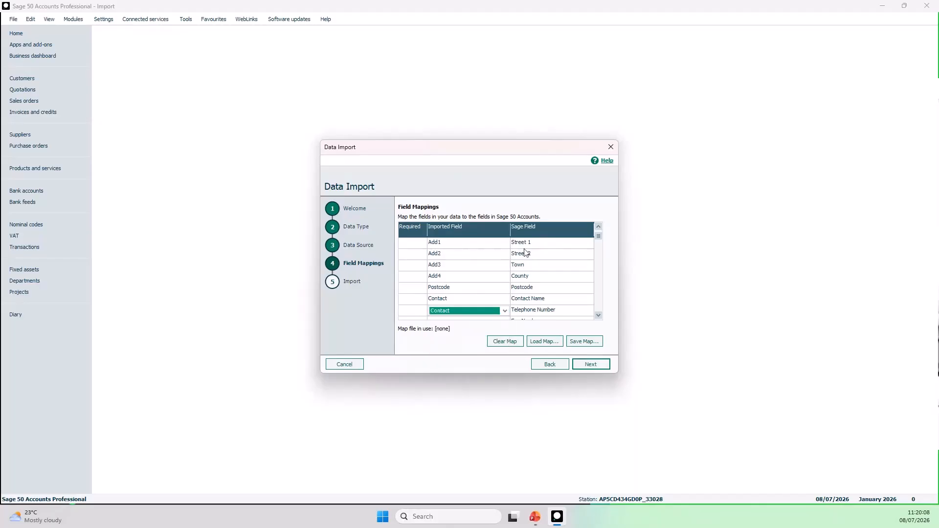
{"action": "left_click", "coordinate": [511, 296]}
{"action": "left_click", "coordinate": [473, 277]}
{"action": "scroll", "coordinate": [472, 266], "scroll_direction": "up", "scroll_amount": 5}
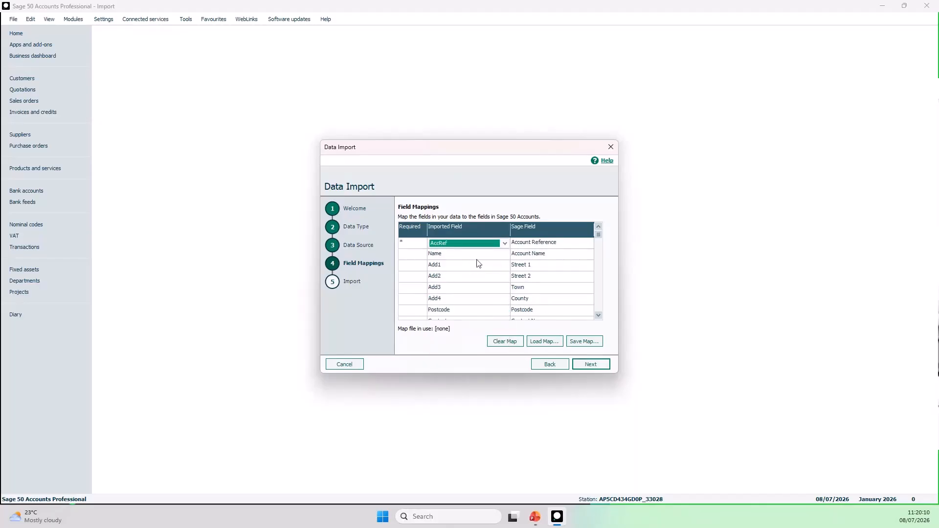
Save the current field mappings as the map file "Customer records.MAP" in the Customer records folder
{"action": "left_click", "coordinate": [583, 341]}
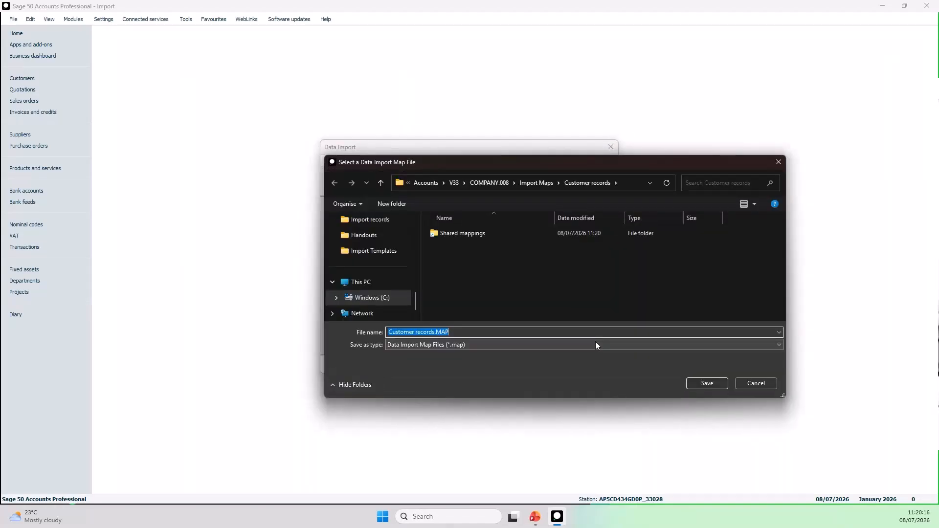
{"action": "left_click", "coordinate": [433, 332]}
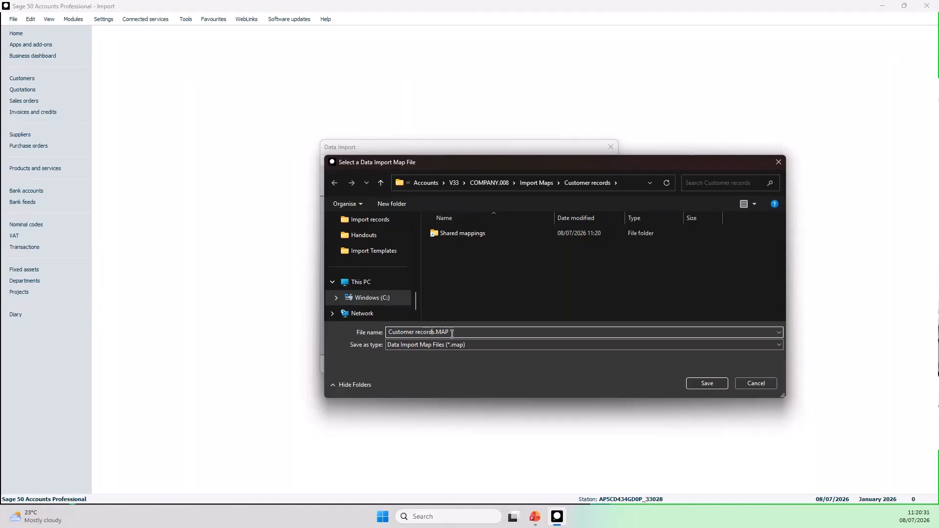
{"action": "left_click", "coordinate": [700, 383]}
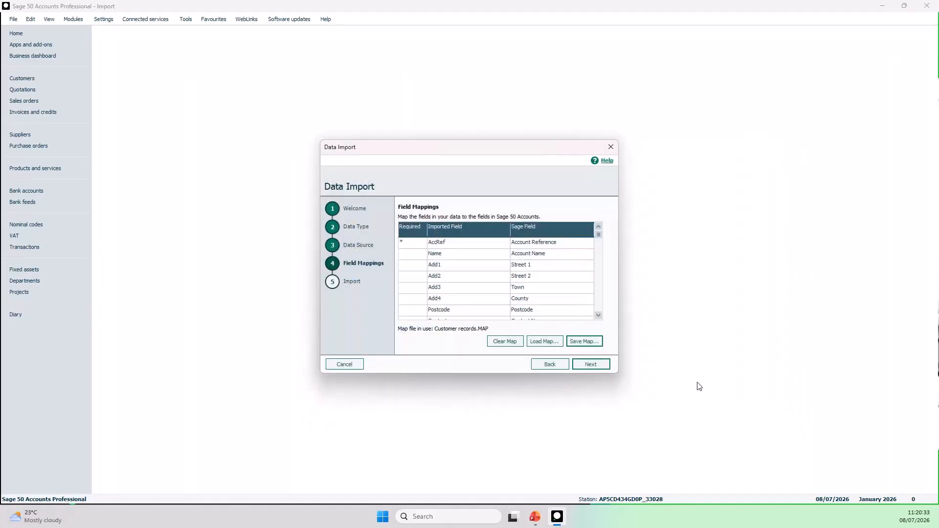
Clear the field mappings and reload them from the saved map file "Customer records.MAP"
{"action": "left_click", "coordinate": [501, 345]}
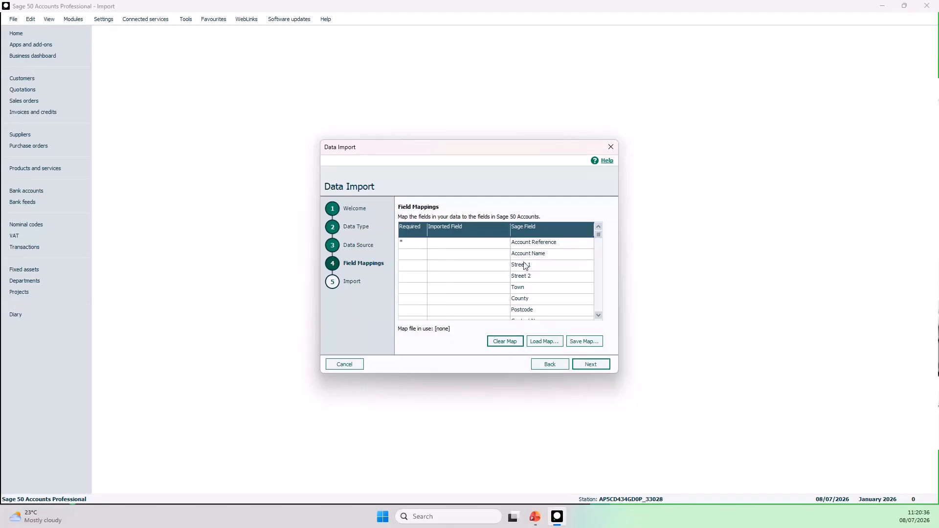
{"action": "left_click", "coordinate": [542, 341]}
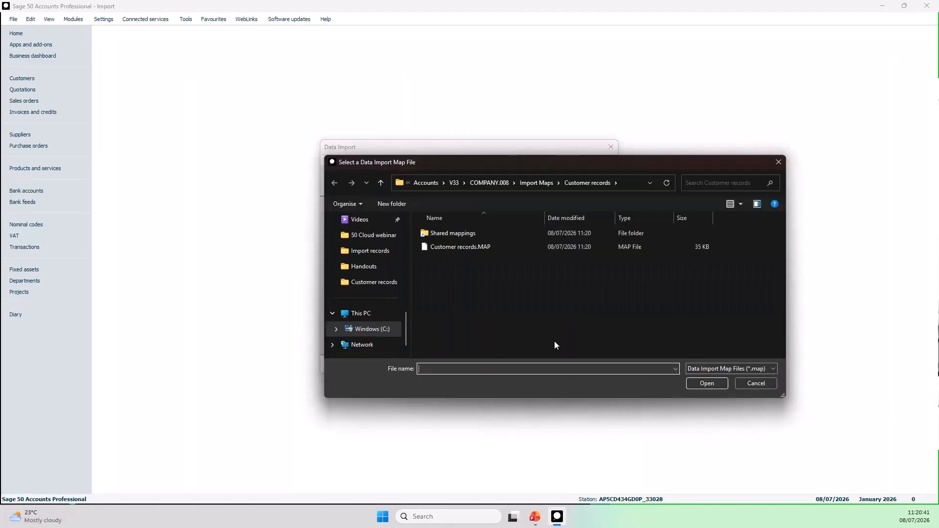
{"action": "left_click", "coordinate": [459, 248]}
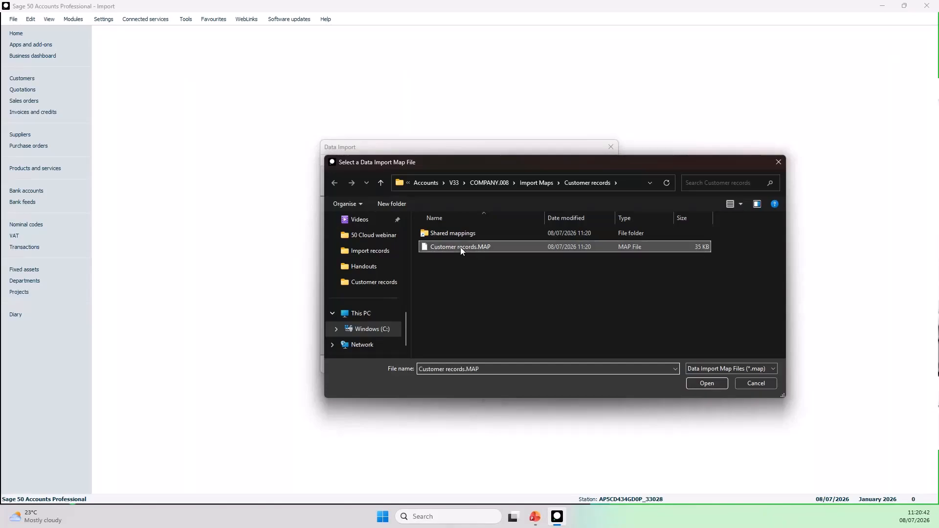
{"action": "left_click", "coordinate": [689, 384]}
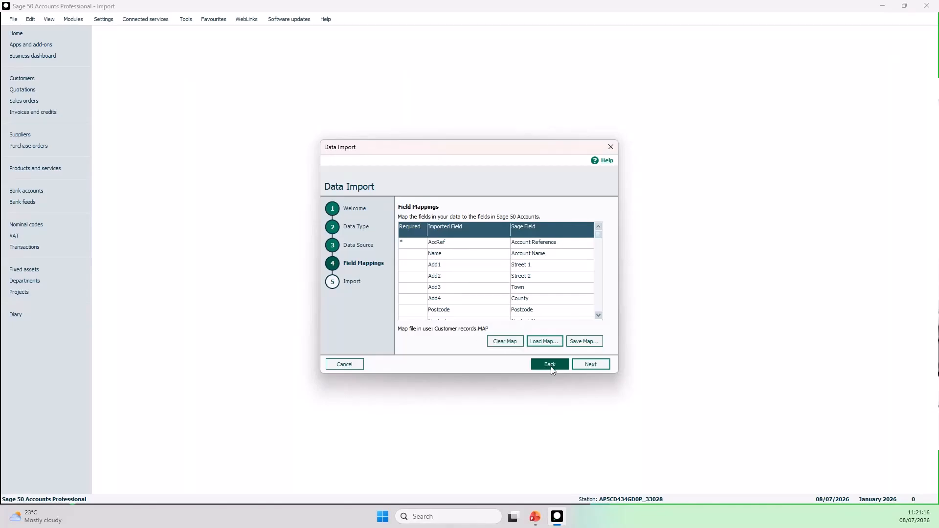
Import the customer records from the 1E workbook, close the import results and open the customer list
{"action": "left_click", "coordinate": [593, 366]}
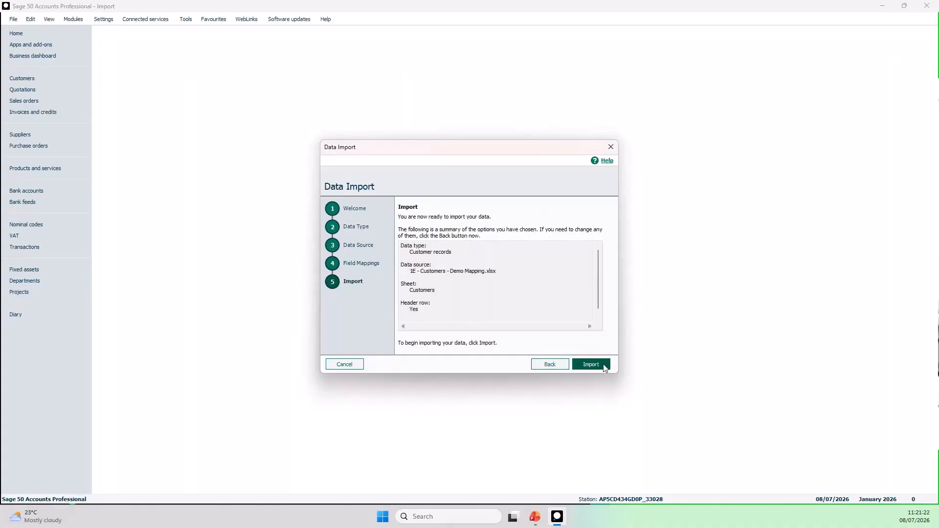
{"action": "left_click", "coordinate": [604, 367]}
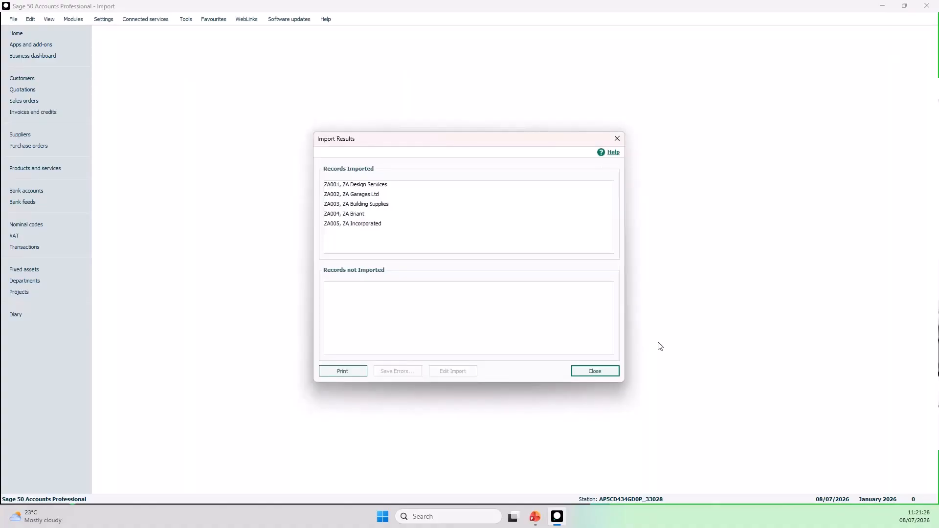
{"action": "left_click", "coordinate": [609, 373]}
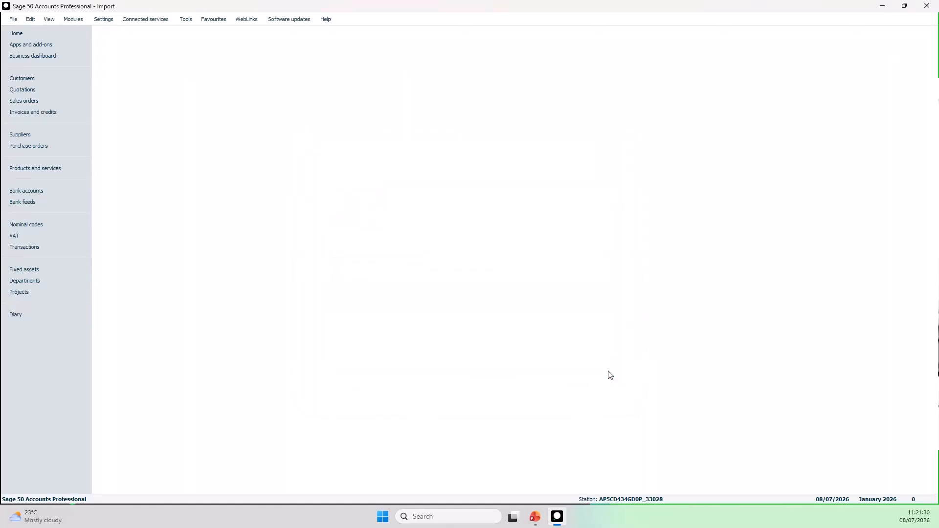
{"action": "left_click", "coordinate": [33, 82]}
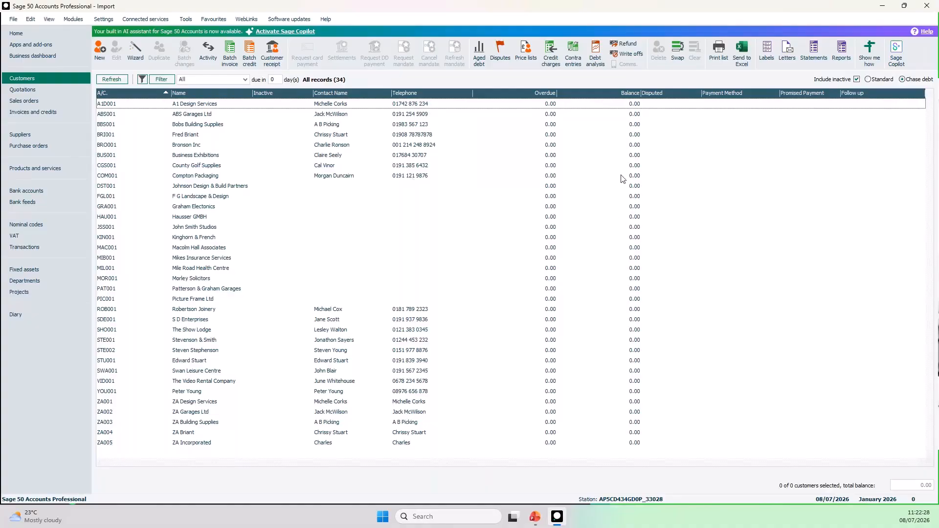
Add the Credit Limit column to the customer list and send the list to Excel
{"action": "right_click", "coordinate": [510, 97]}
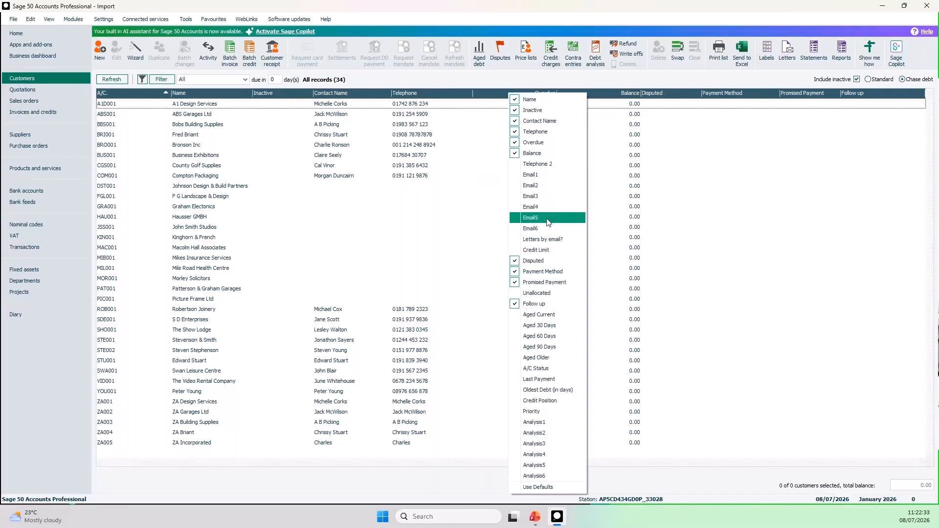
{"action": "left_click", "coordinate": [554, 252]}
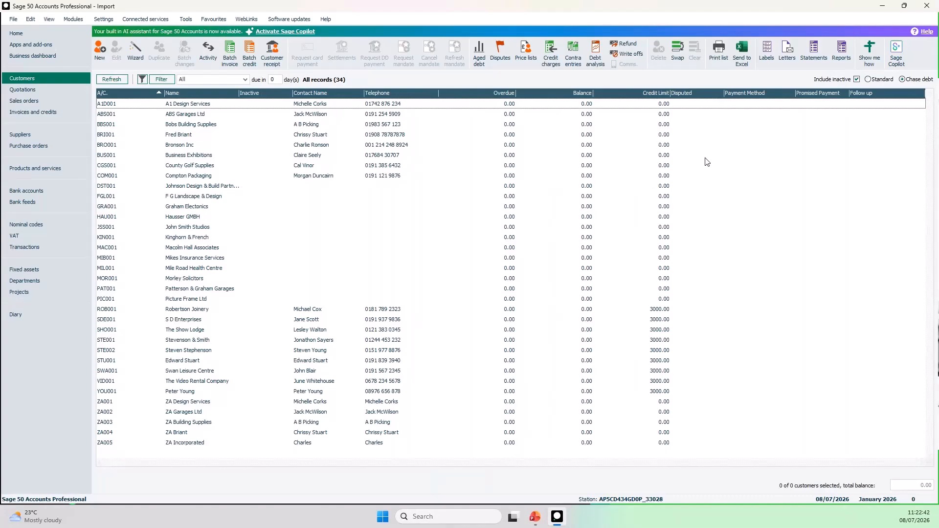
{"action": "left_click", "coordinate": [741, 61]}
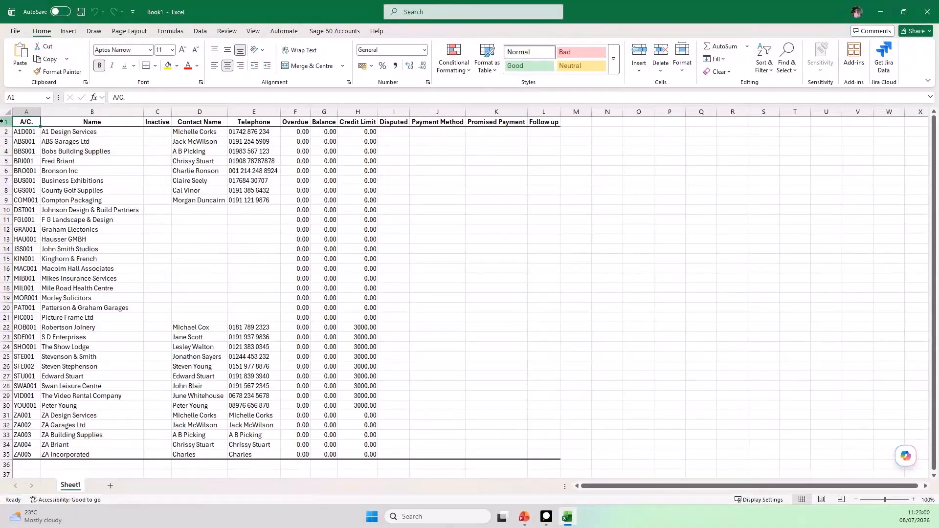
Set the Credit Limit of A1 Design Services in cell H2 to 5000
{"action": "left_click", "coordinate": [357, 134]}
{"action": "type", "text": "5000"}
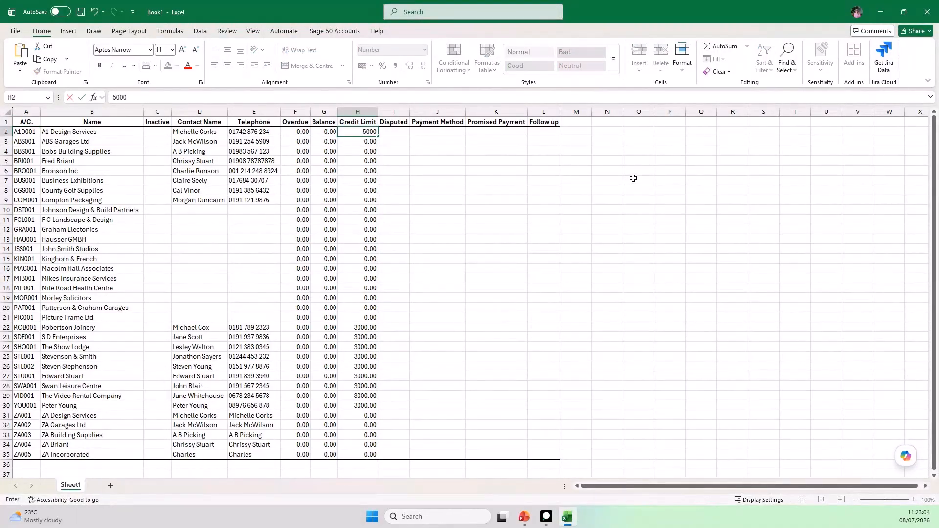
{"action": "key", "text": "ctrl+Return"}
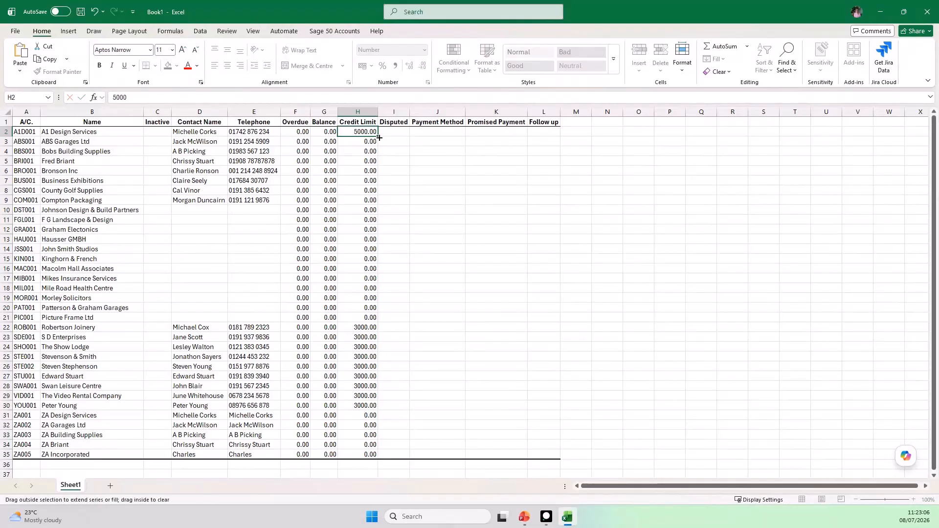
Fill the 5000 credit limit down to H7, and set County Golf Supplies to 17856 and Compton Packaging to 999852
{"action": "left_click_drag", "start_coordinate": [379, 138], "coordinate": [380, 182]}
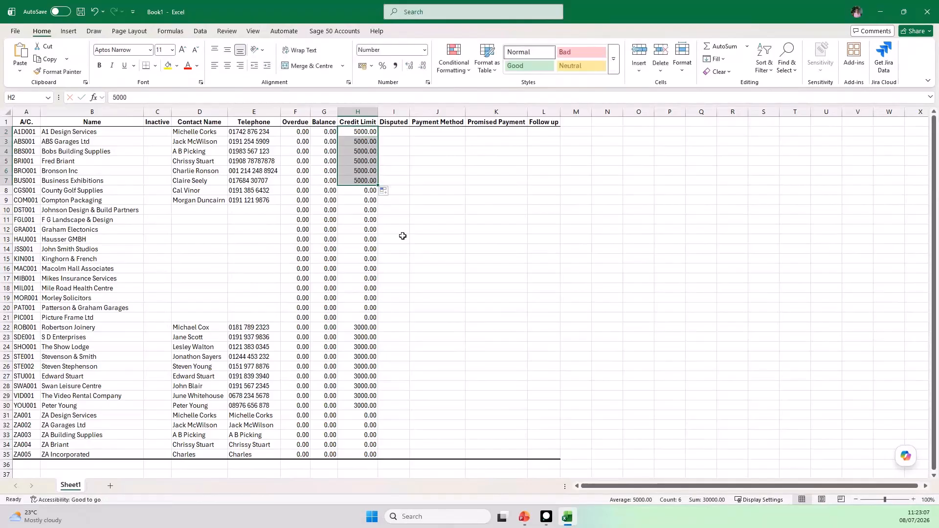
{"action": "left_click", "coordinate": [360, 193]}
{"action": "type", "text": "1785"}
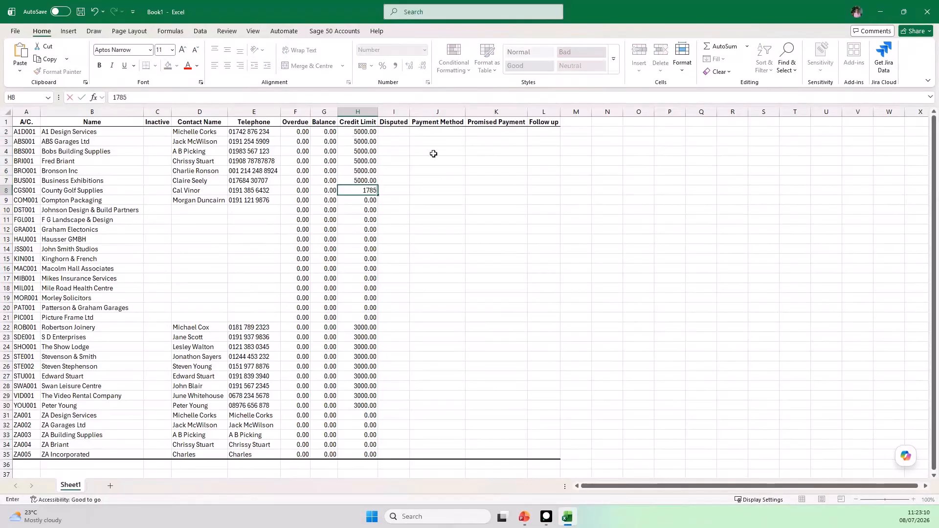
{"action": "type", "text": "6"}
{"action": "left_click", "coordinate": [363, 201]}
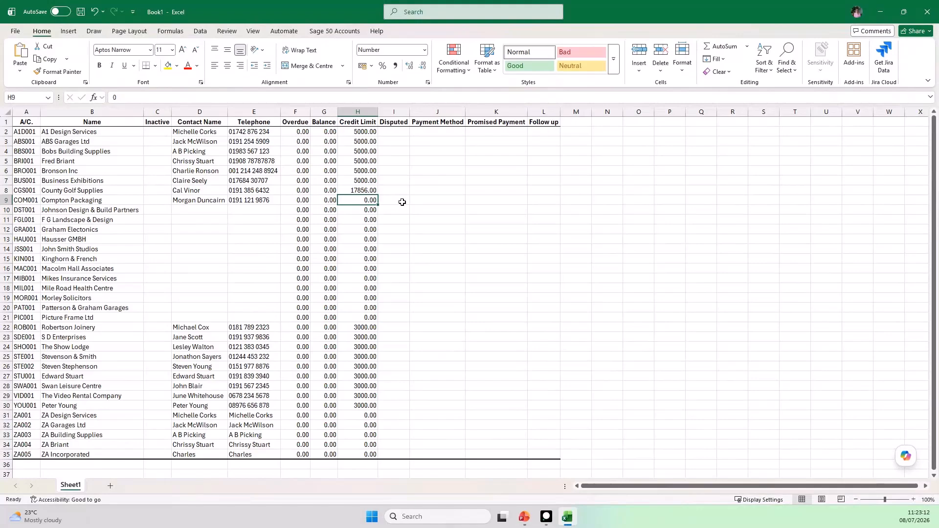
{"action": "type", "text": "999852"}
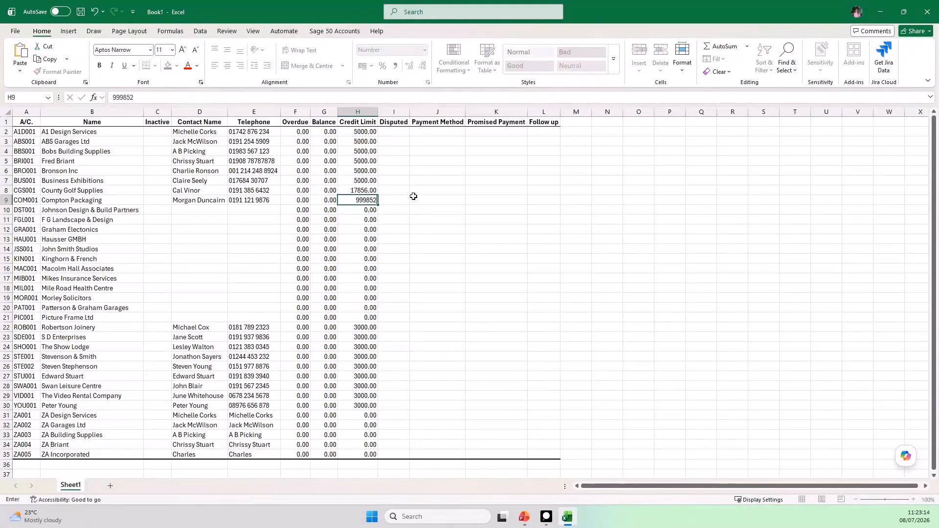
{"action": "left_click", "coordinate": [417, 210]}
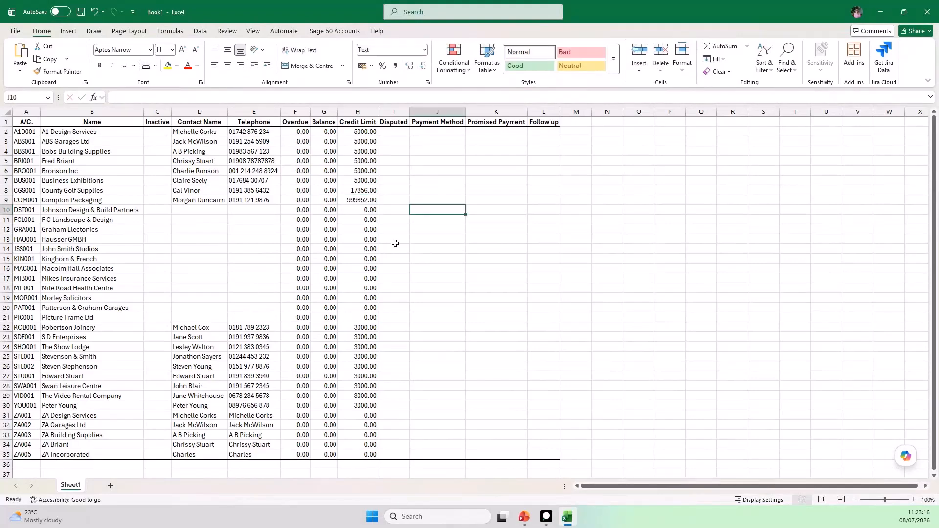
Start saving the workbook under a new name and choose the Desktop as the destination folder
{"action": "left_click", "coordinate": [16, 33]}
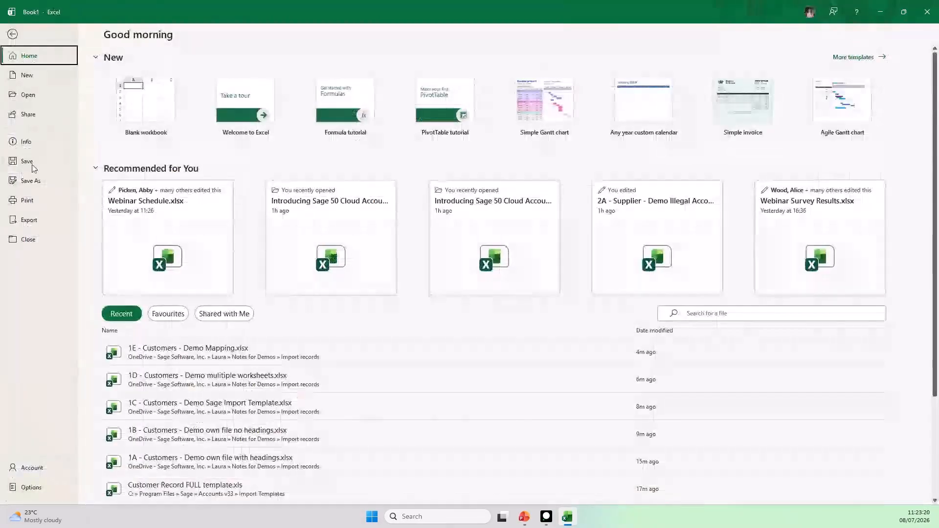
{"action": "left_click", "coordinate": [39, 182]}
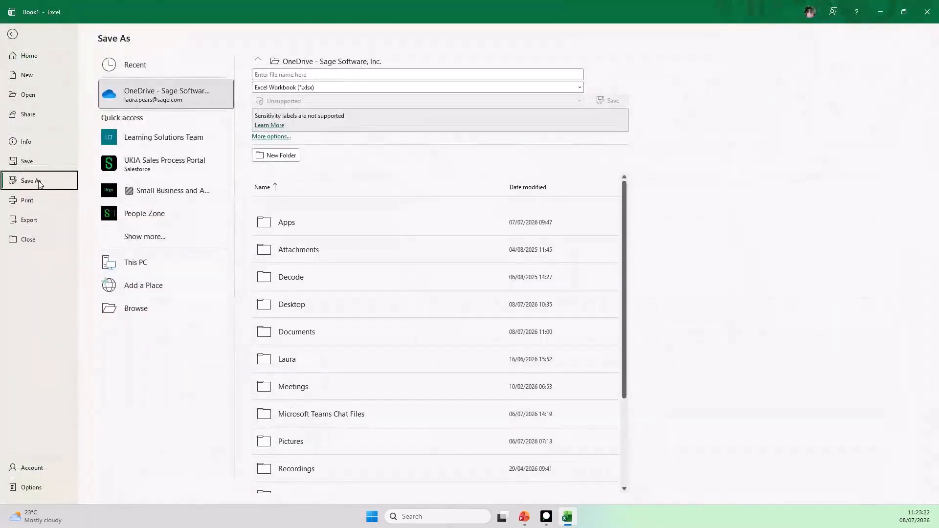
{"action": "left_click", "coordinate": [132, 312]}
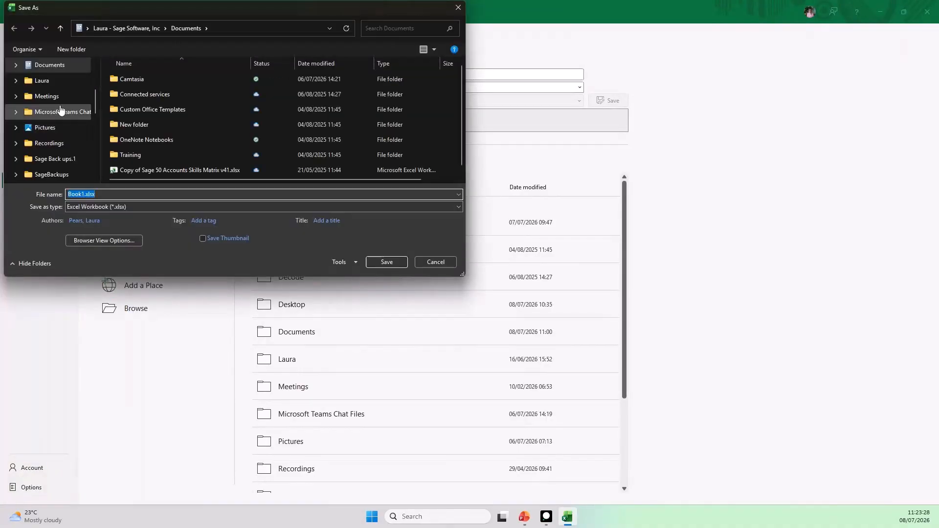
{"action": "scroll", "coordinate": [60, 109], "scroll_direction": "down", "scroll_amount": 2}
{"action": "left_click", "coordinate": [47, 131]}
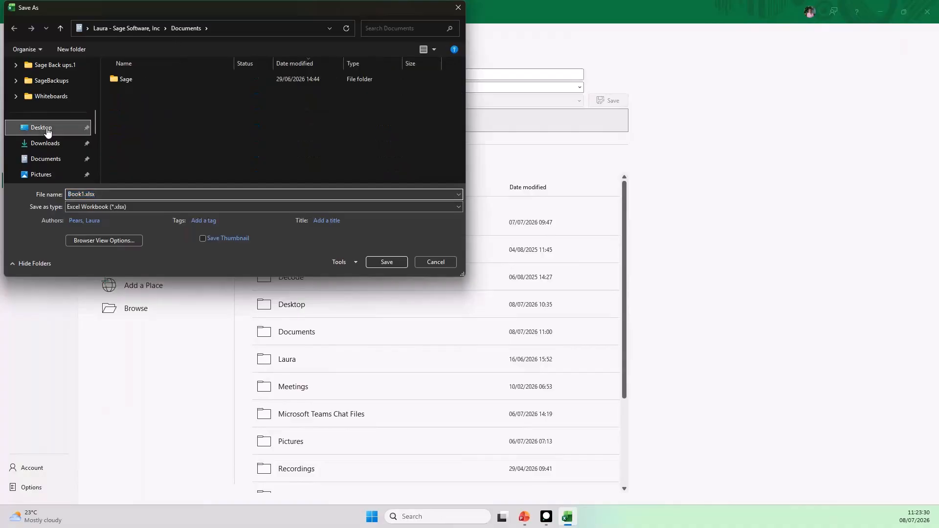
Save the workbook with the file name "import test" and close it to return to Sage 50 Accounts
{"action": "left_click", "coordinate": [81, 194]}
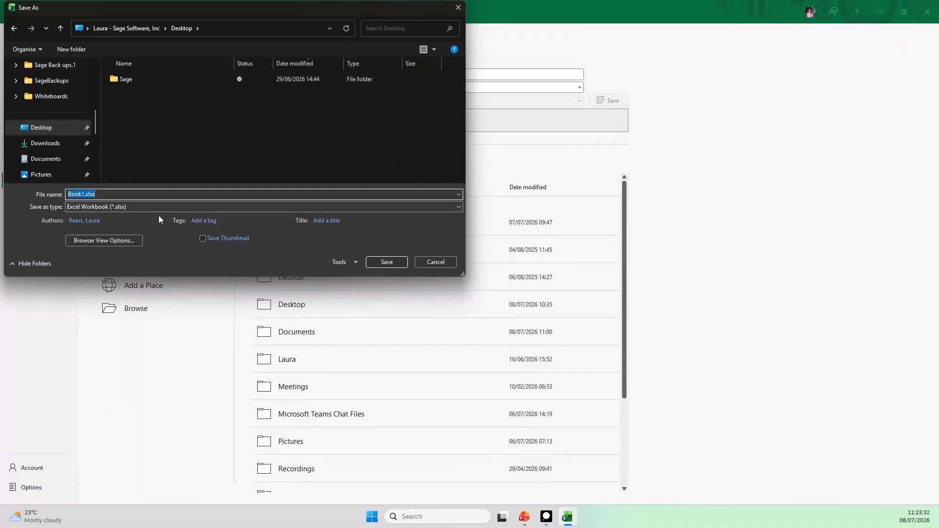
{"action": "key", "text": "Left"}
{"action": "key", "text": "Delete"}
{"action": "key", "text": "Delete"}
{"action": "key", "text": "Delete"}
{"action": "key", "text": "Delete"}
{"action": "type", "text": "import test"}
{"action": "left_click", "coordinate": [382, 264]}
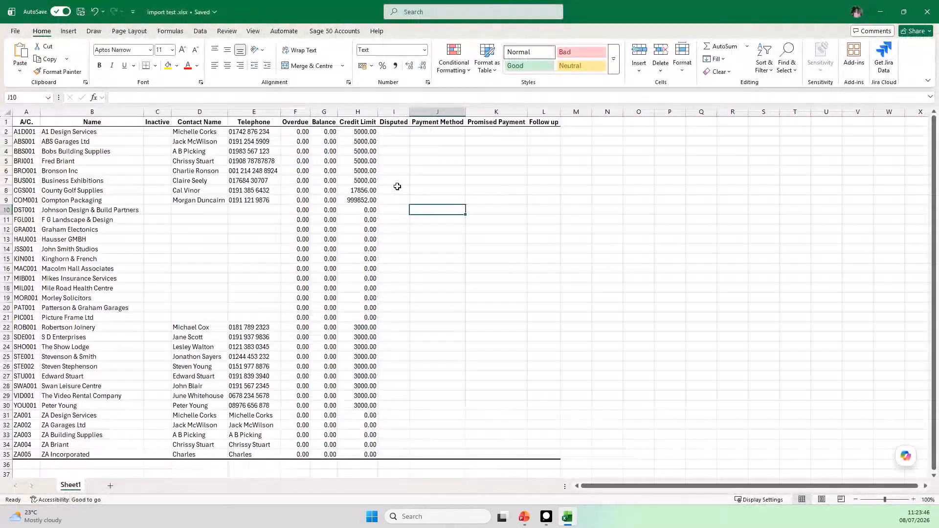
{"action": "left_click", "coordinate": [928, 16]}
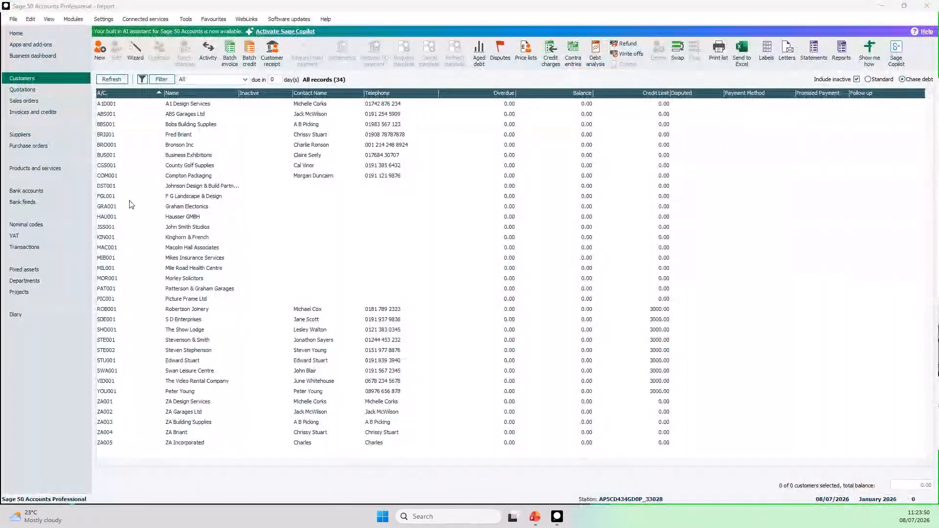
Start a new data import, accept closing the other windows, and choose Customer records as the data type
{"action": "left_click", "coordinate": [14, 21]}
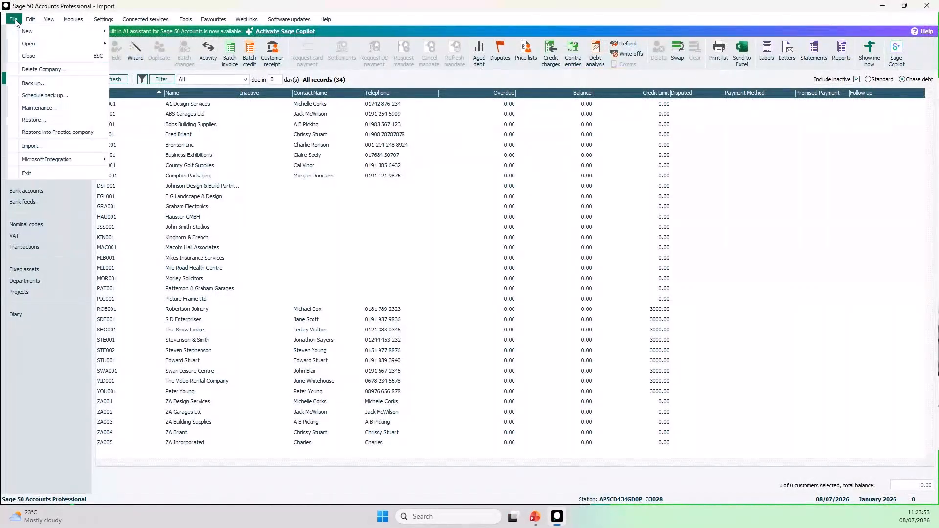
{"action": "left_click", "coordinate": [54, 147]}
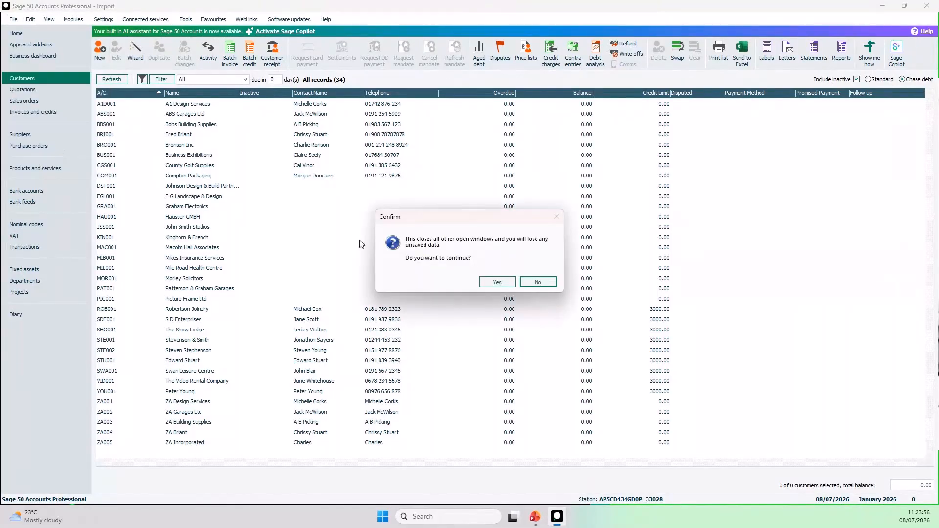
{"action": "left_click", "coordinate": [488, 284]}
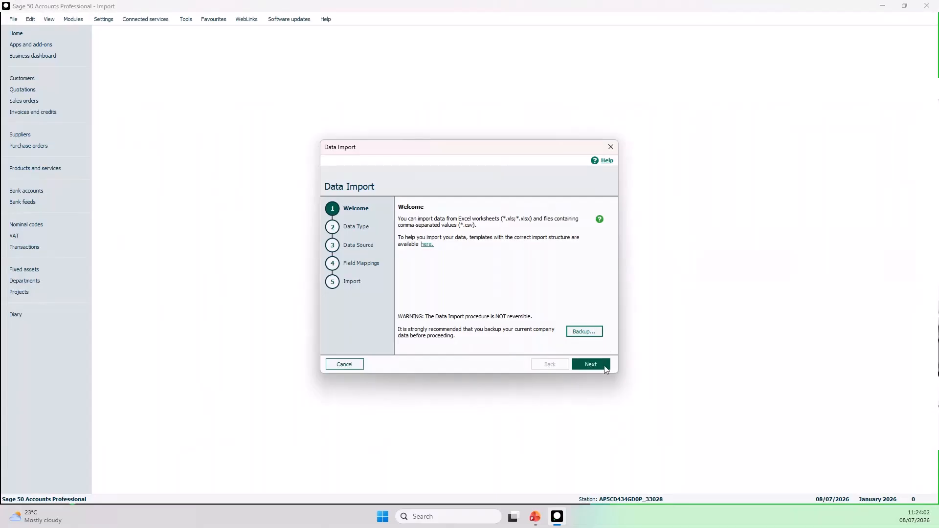
{"action": "left_click", "coordinate": [592, 365]}
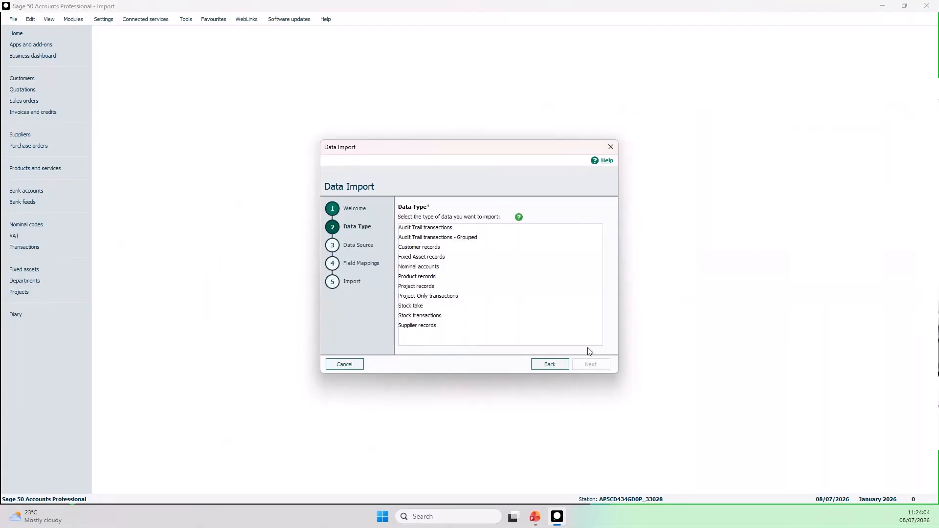
{"action": "left_click", "coordinate": [432, 249]}
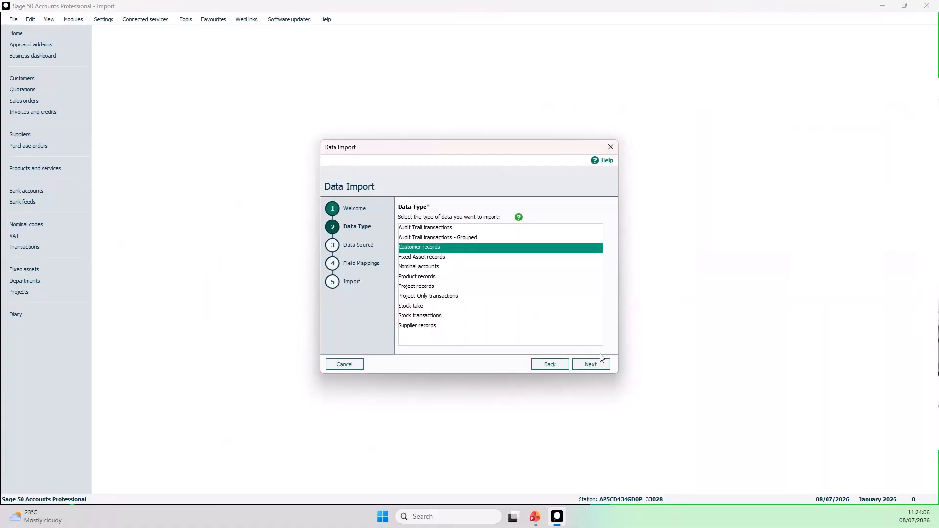
{"action": "left_click", "coordinate": [604, 367]}
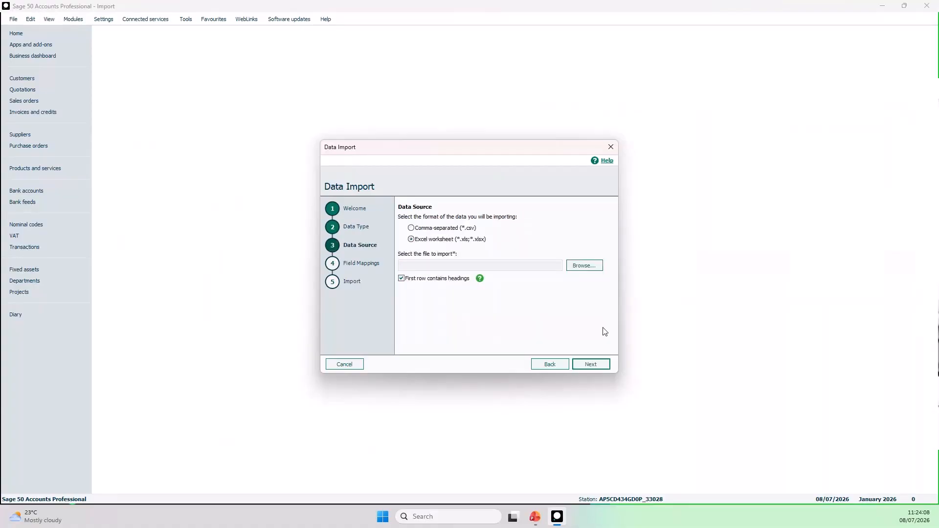
Select the "import test .xlsx" workbook from the Desktop as the data source and continue to the field mappings
{"action": "left_click", "coordinate": [593, 270]}
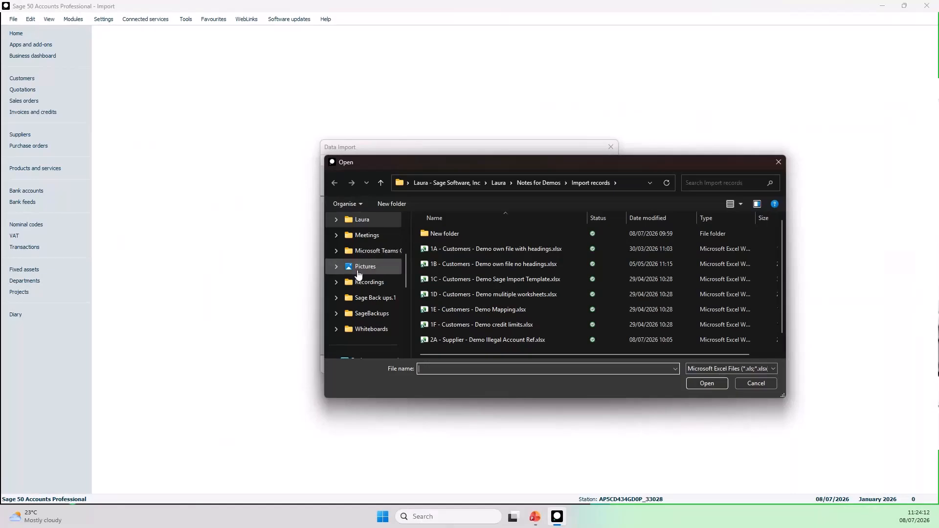
{"action": "scroll", "coordinate": [362, 308], "scroll_direction": "down", "scroll_amount": 1}
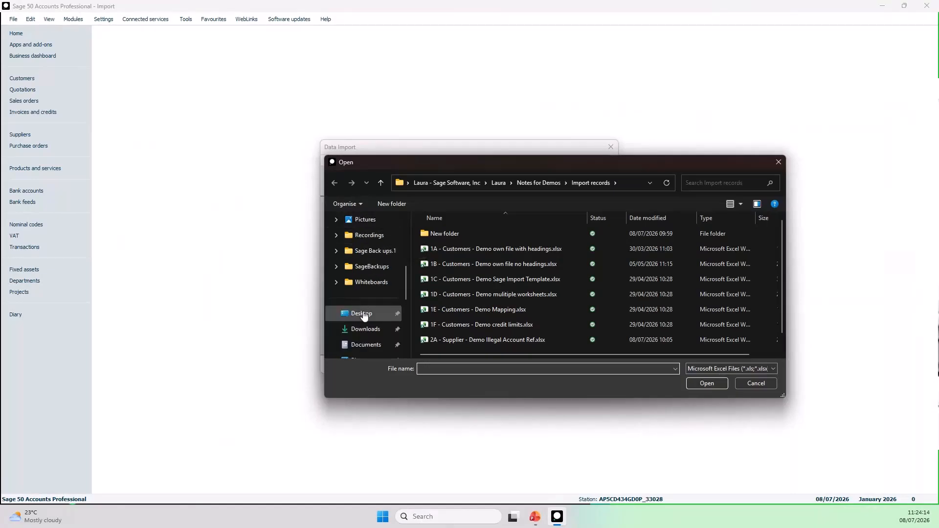
{"action": "left_click", "coordinate": [363, 313]}
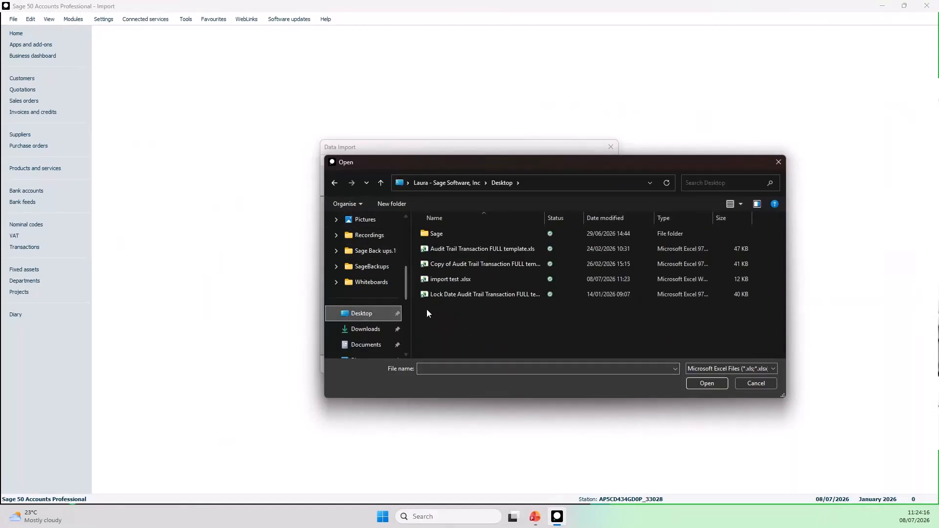
{"action": "left_click", "coordinate": [486, 278]}
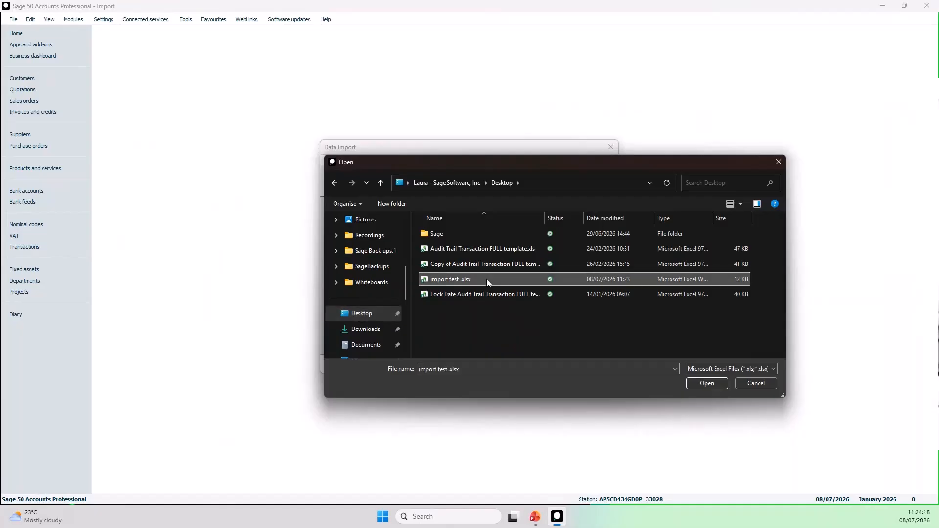
{"action": "left_click", "coordinate": [706, 383]}
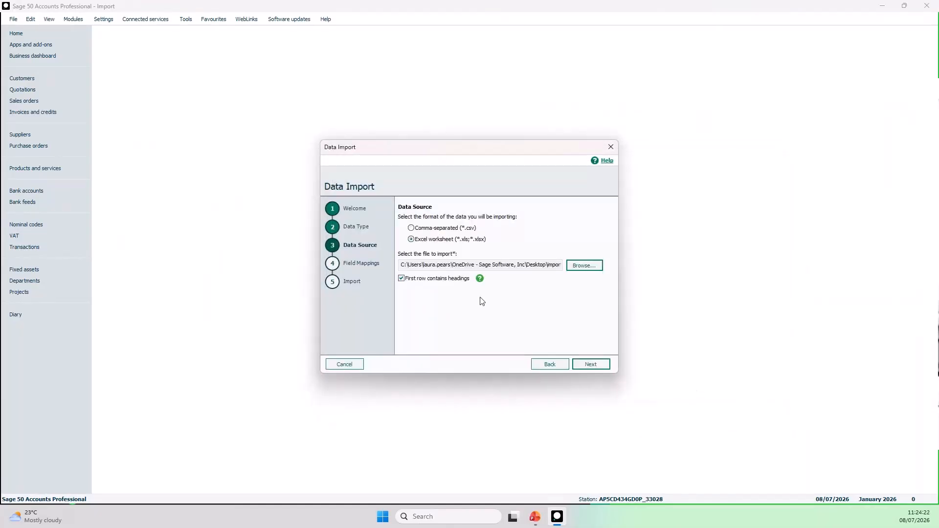
{"action": "left_click", "coordinate": [602, 366]}
{"action": "left_click", "coordinate": [603, 366]}
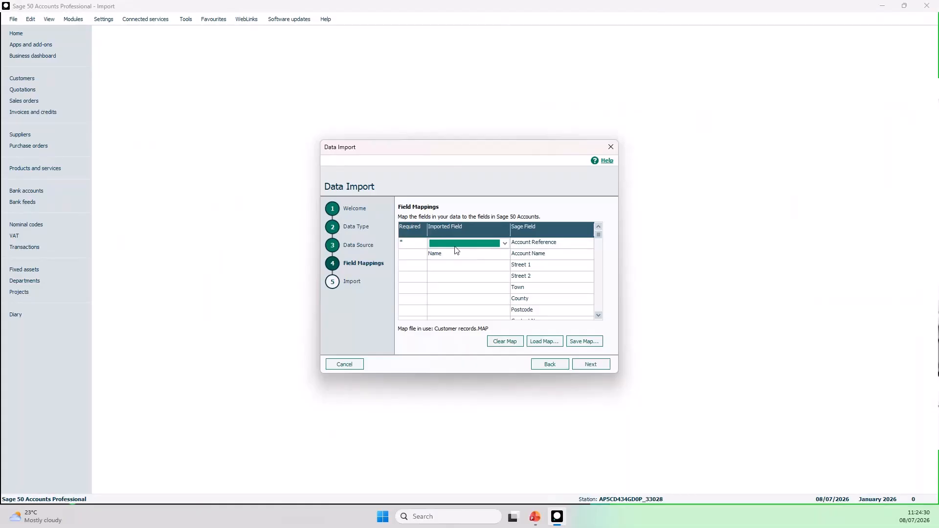
Map the imported field A/C. to Account Reference and blank out the mapping for Account Name
{"action": "left_click", "coordinate": [504, 243]}
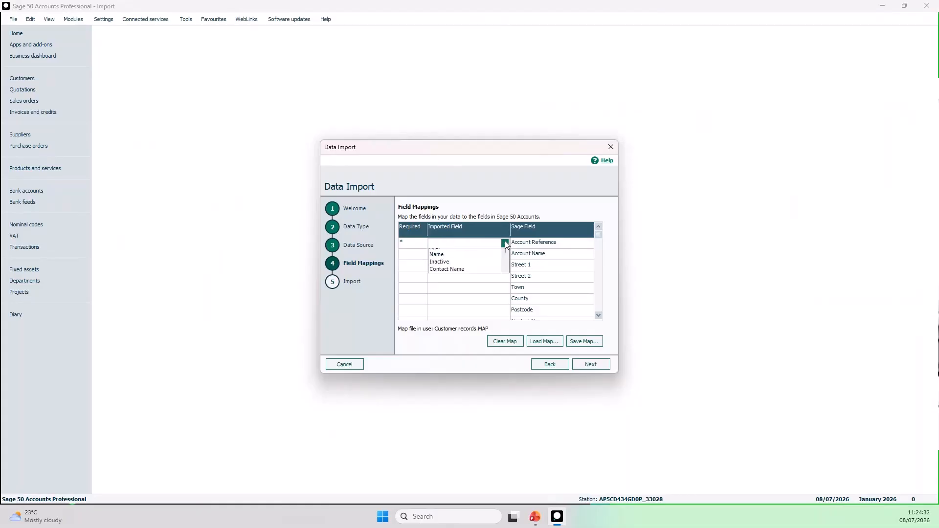
{"action": "left_click", "coordinate": [458, 260]}
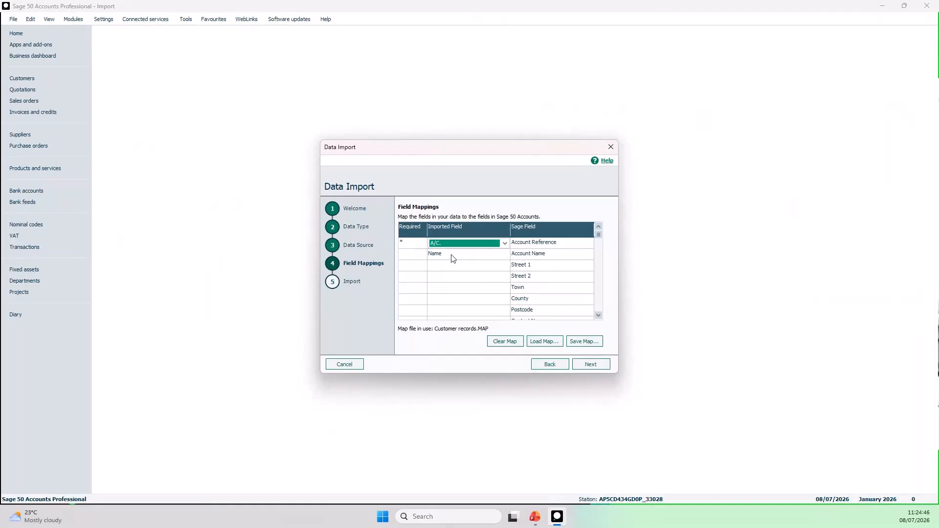
{"action": "left_click", "coordinate": [501, 258]}
{"action": "left_click", "coordinate": [503, 256]}
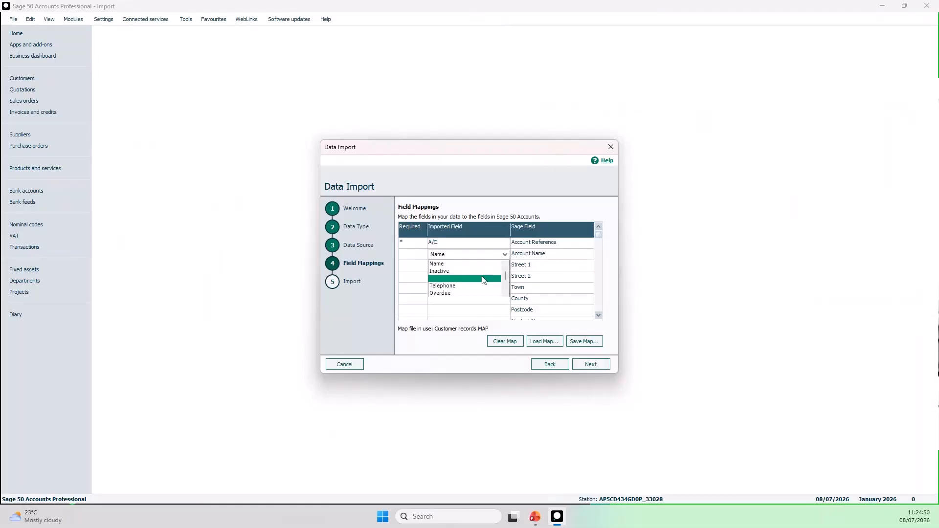
{"action": "left_click", "coordinate": [460, 278]}
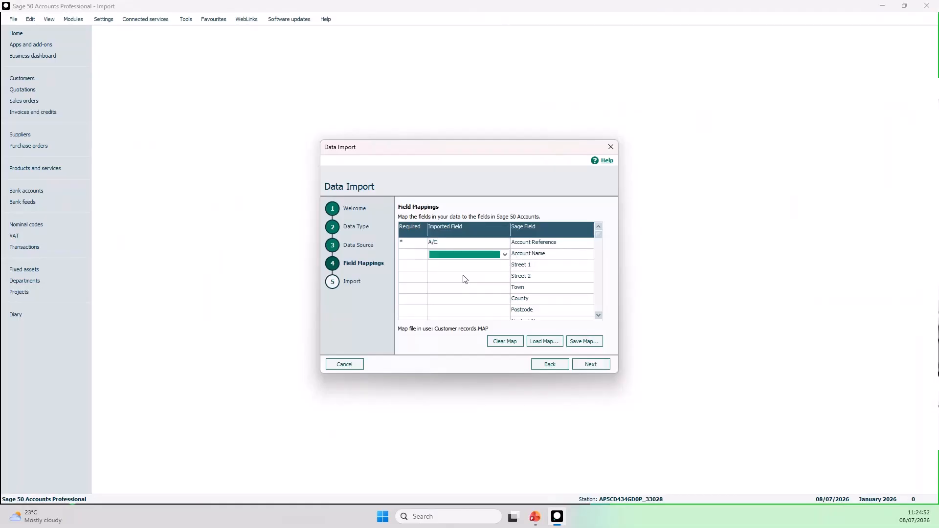
Map the imported Credit Limit field to the Sage field Credit Limit
{"action": "key", "text": "Down"}
{"action": "key", "text": "Down"}
{"action": "key", "text": "Down"}
{"action": "key", "text": "Down"}
{"action": "key", "text": "Down"}
{"action": "key", "text": "Down"}
{"action": "key", "text": "Down"}
{"action": "key", "text": "Down"}
{"action": "key", "text": "Down"}
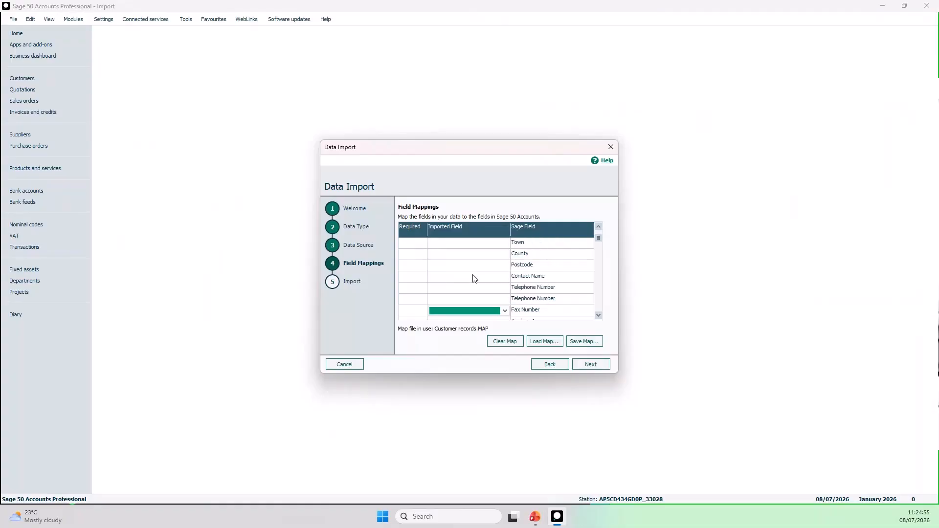
{"action": "key", "text": "Down"}
{"action": "key", "text": "Down"}
{"action": "key", "text": "Down"}
{"action": "key", "text": "Down"}
{"action": "key", "text": "Down"}
{"action": "key", "text": "Down"}
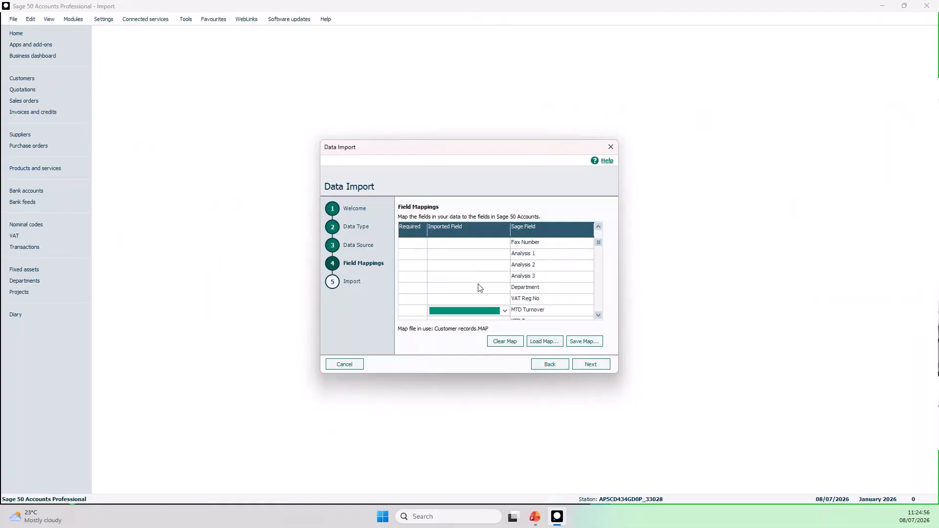
{"action": "key", "text": "Down"}
{"action": "key", "text": "Down"}
{"action": "key", "text": "Down"}
{"action": "key", "text": "Down"}
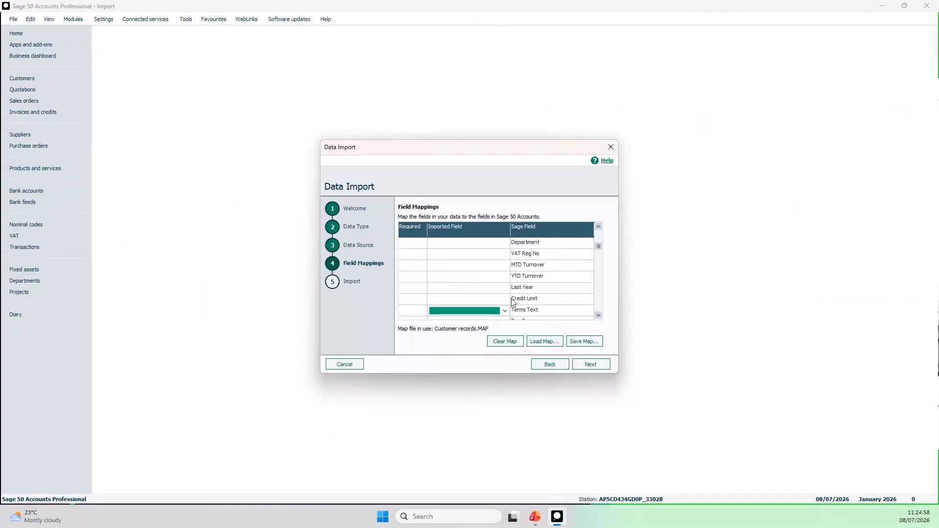
{"action": "left_click", "coordinate": [500, 300]}
{"action": "left_click", "coordinate": [498, 300]}
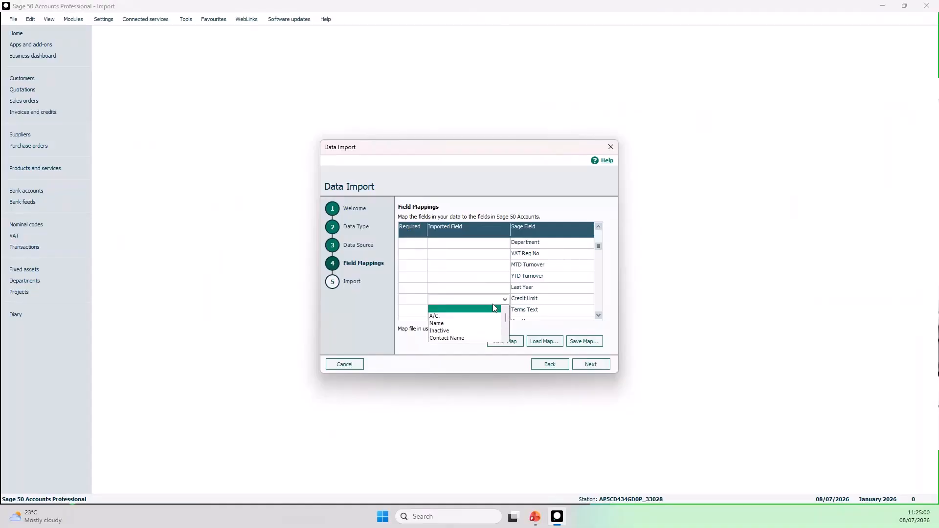
{"action": "scroll", "coordinate": [467, 325], "scroll_direction": "down", "scroll_amount": 5}
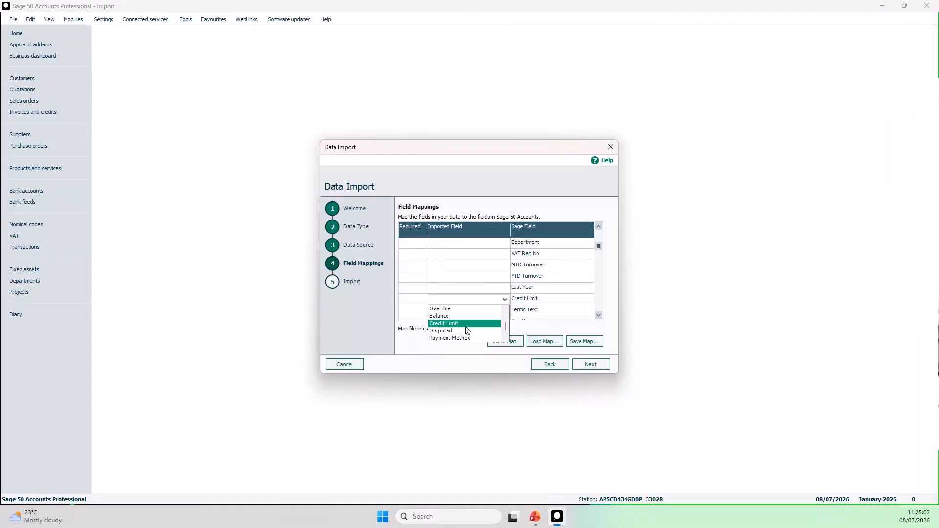
{"action": "scroll", "coordinate": [467, 328], "scroll_direction": "down", "scroll_amount": 1}
{"action": "left_click", "coordinate": [467, 309]}
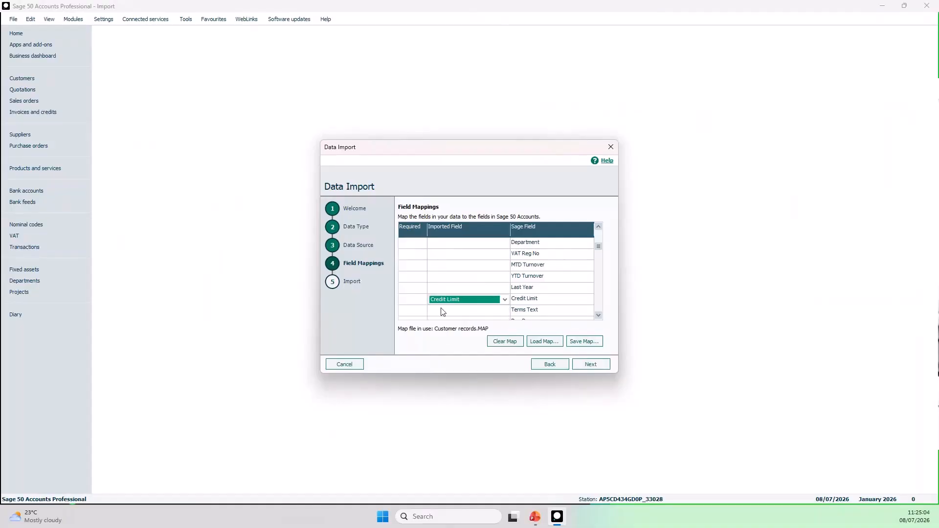
{"action": "left_click", "coordinate": [463, 255]}
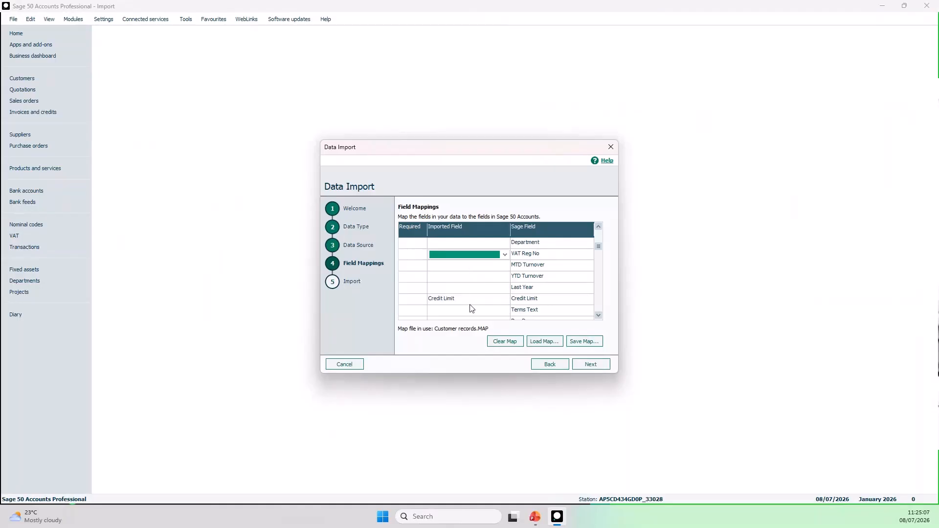
Decline saving the changes to Customer records.MAP and import the customer records from "import test .xlsx"
{"action": "scroll", "coordinate": [472, 301], "scroll_direction": "up", "scroll_amount": 14}
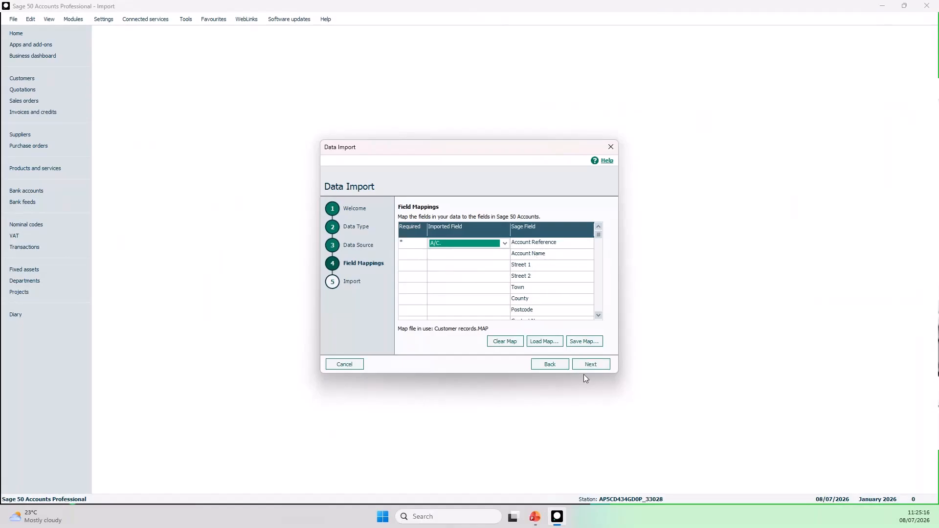
{"action": "left_click", "coordinate": [605, 368]}
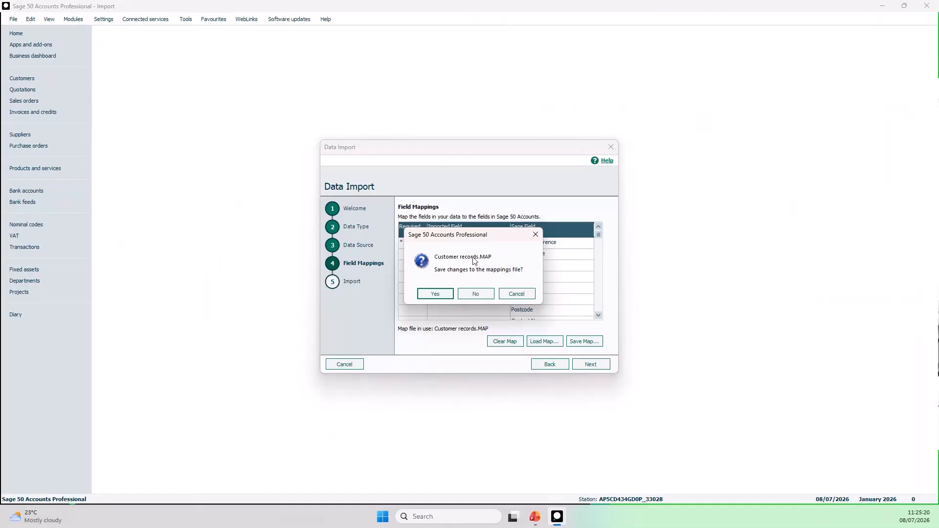
{"action": "left_click", "coordinate": [488, 294]}
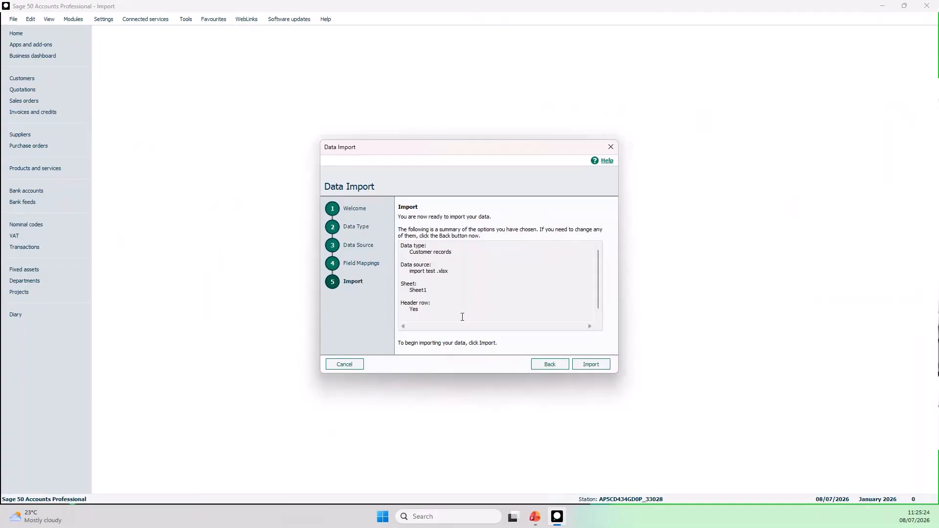
{"action": "left_click", "coordinate": [602, 367]}
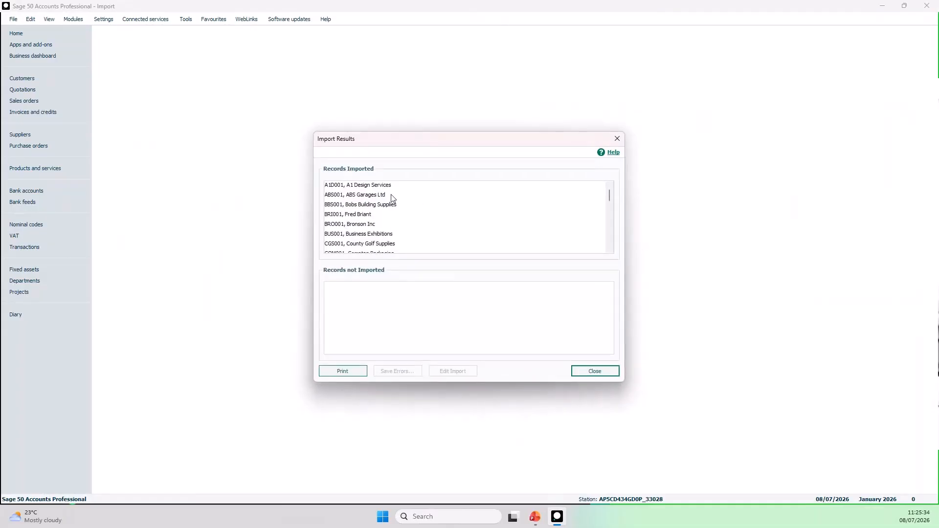
Review the imported records through the end of the import results, close them, and open the customer list
{"action": "scroll", "coordinate": [388, 202], "scroll_direction": "down", "scroll_amount": 5}
{"action": "scroll", "coordinate": [391, 203], "scroll_direction": "down", "scroll_amount": 2}
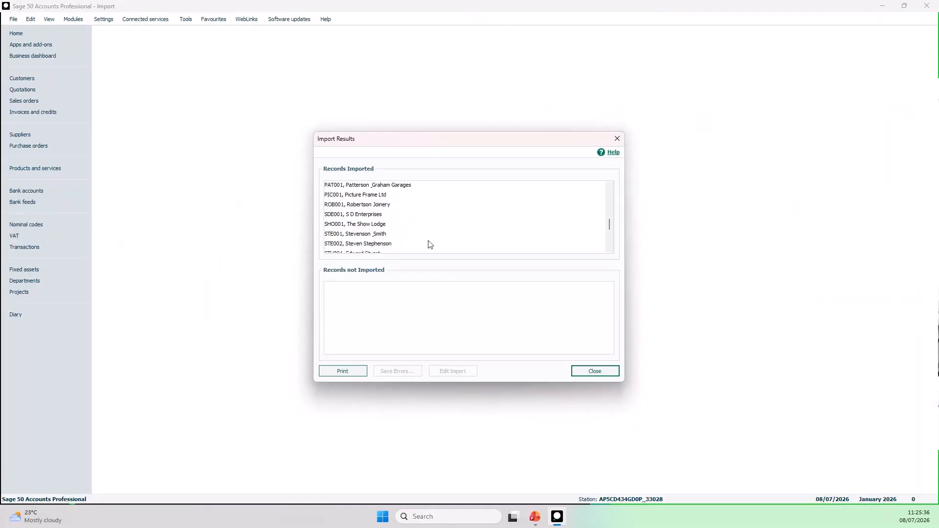
{"action": "left_click", "coordinate": [596, 371]}
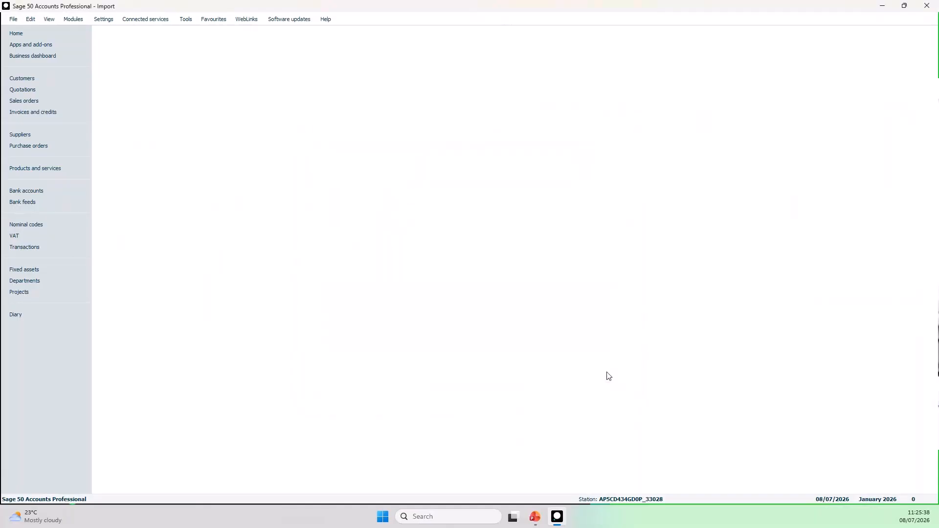
{"action": "left_click", "coordinate": [51, 79]}
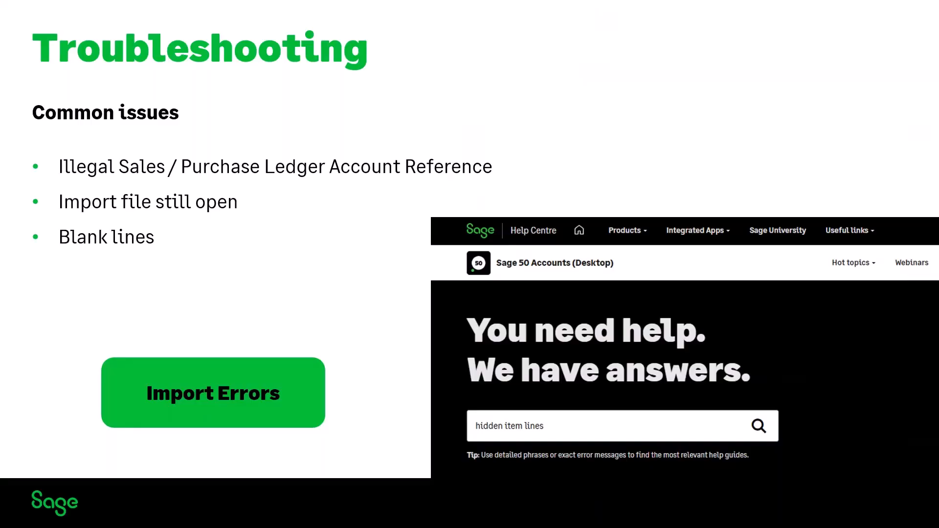
{"action": "left_click", "coordinate": [625, 445]}
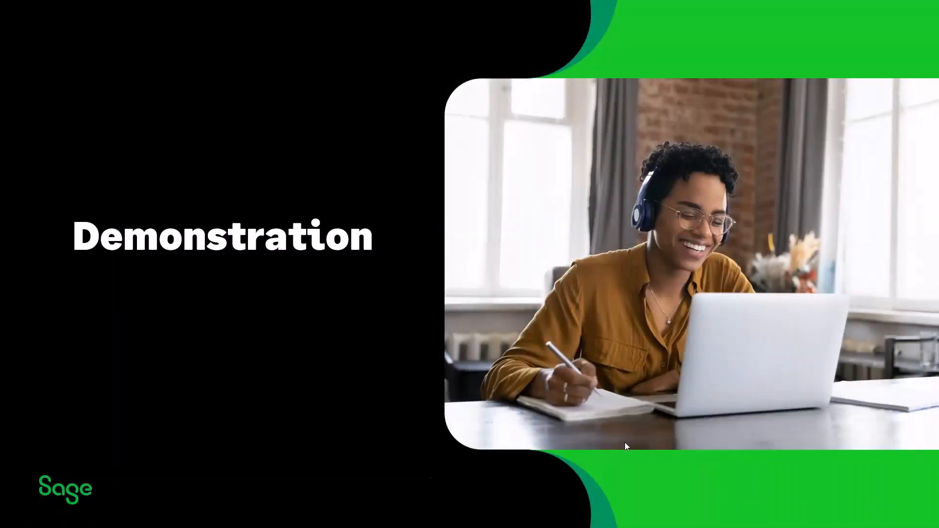
Switch back to Sage 50 Accounts, start a new data import, and accept closing all other open windows
{"action": "key", "text": "alt+Tab"}
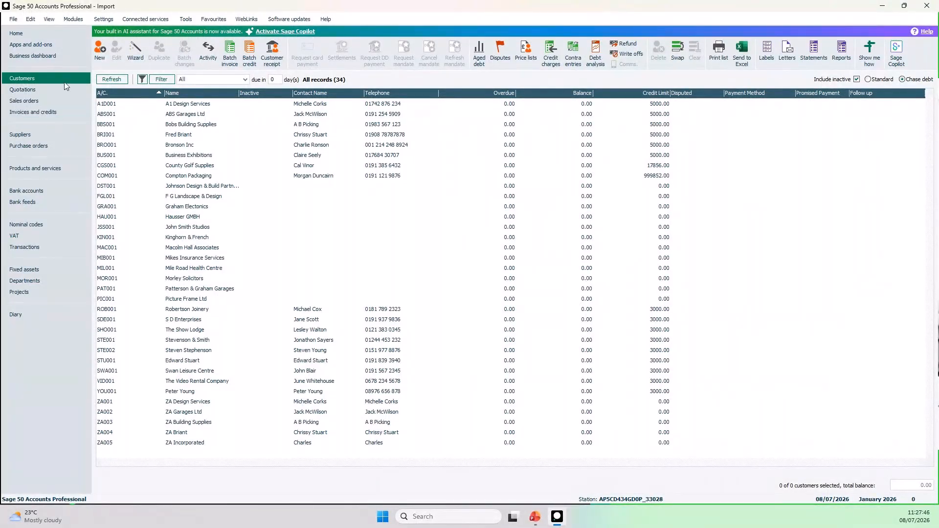
{"action": "left_click", "coordinate": [13, 20]}
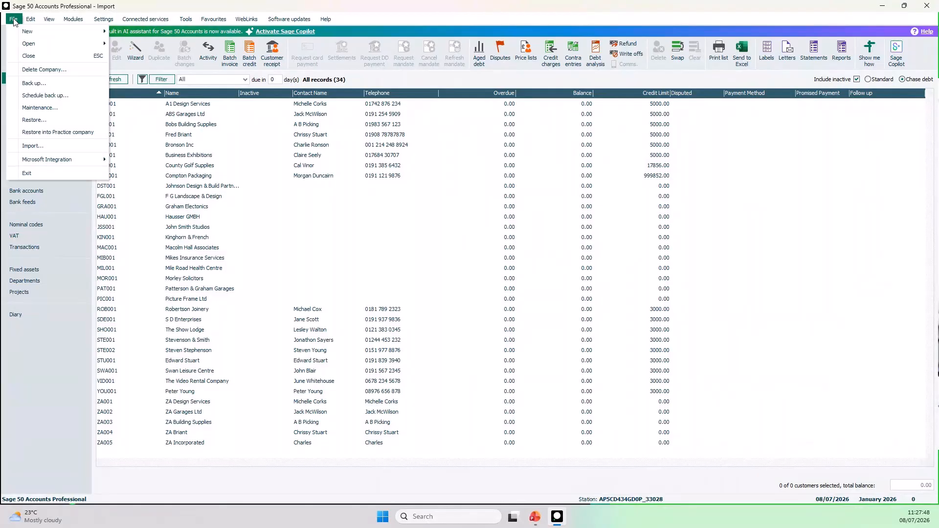
{"action": "left_click", "coordinate": [48, 145]}
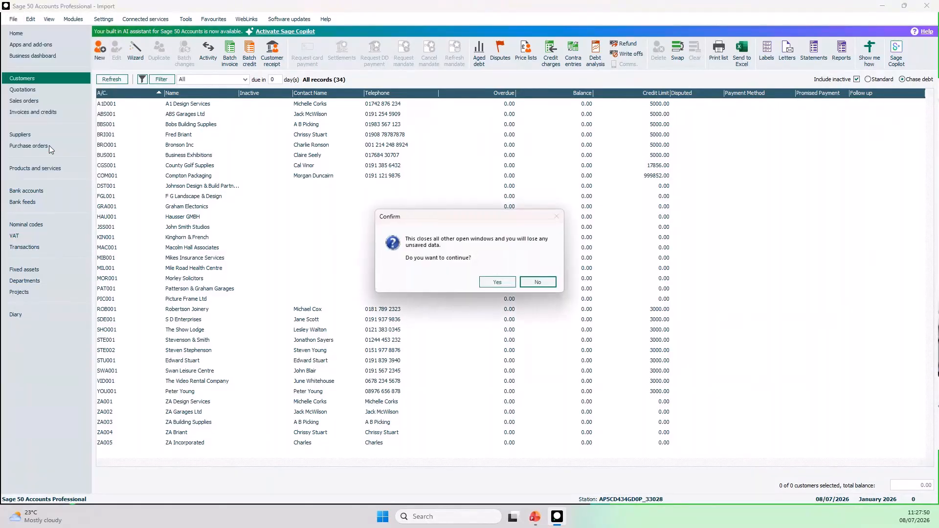
{"action": "left_click", "coordinate": [482, 282]}
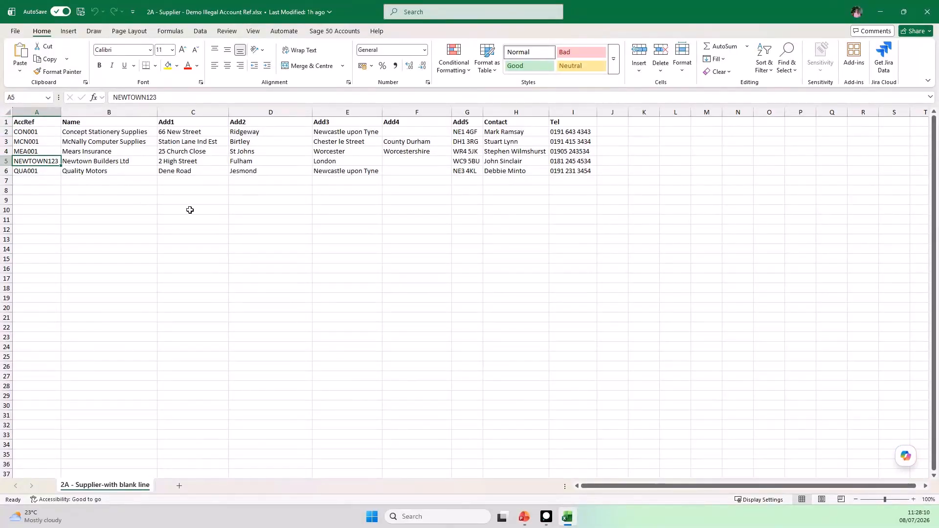
Close the "2A - Supplier - Demo Illegal Account Ref.xlsx" workbook in Excel and choose Supplier records as the import data type
{"action": "left_click", "coordinate": [926, 12]}
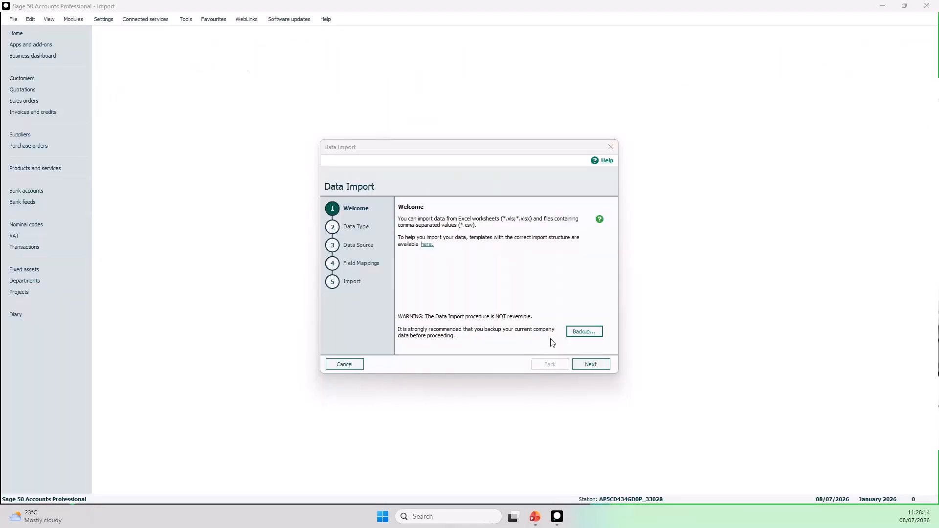
{"action": "left_click", "coordinate": [590, 364]}
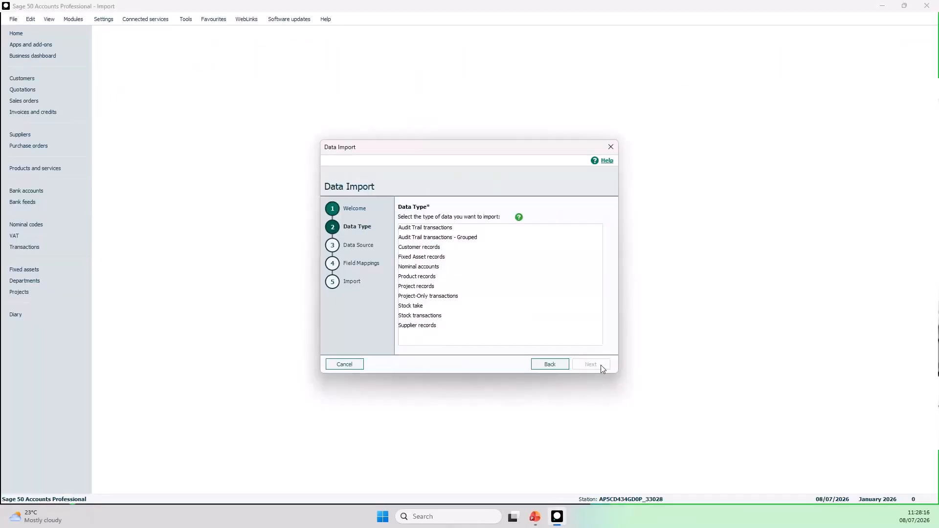
{"action": "left_click", "coordinate": [430, 326]}
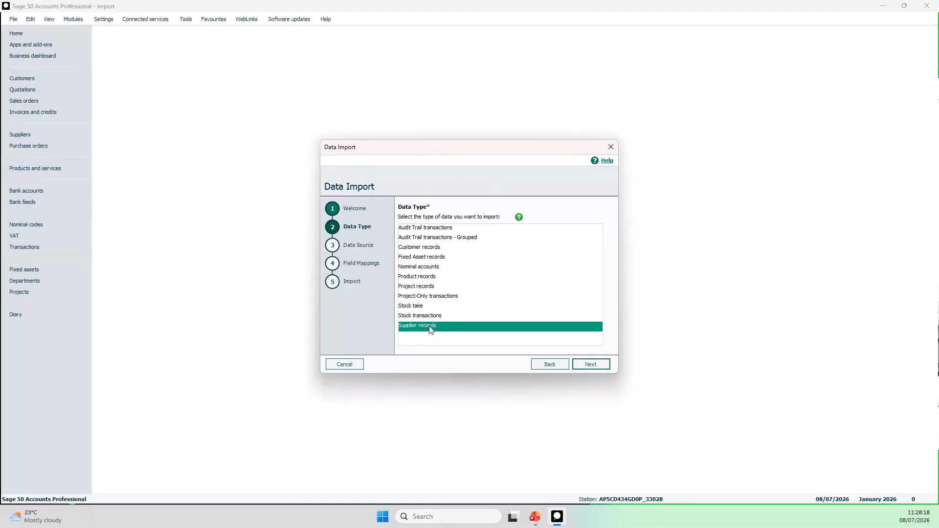
{"action": "left_click", "coordinate": [604, 367]}
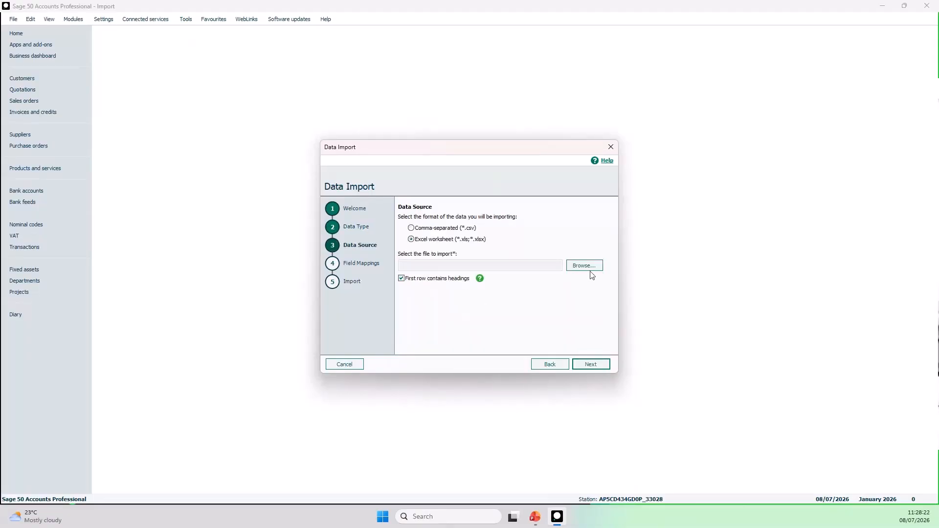
Select "2A - Supplier - Demo Illegal Account Ref.xlsx" from the Import records folder inside Notes for Demos, and continue to the field mappings
{"action": "left_click", "coordinate": [592, 269]}
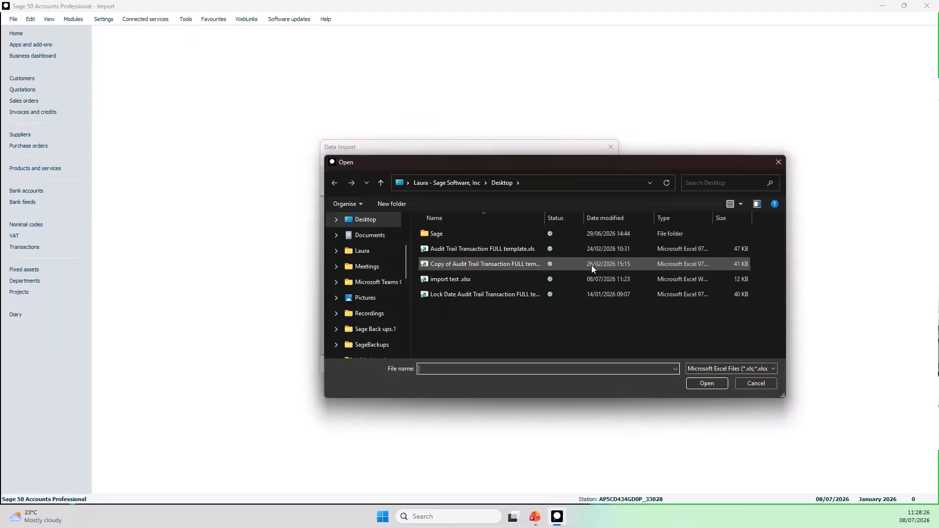
{"action": "left_click", "coordinate": [365, 251]}
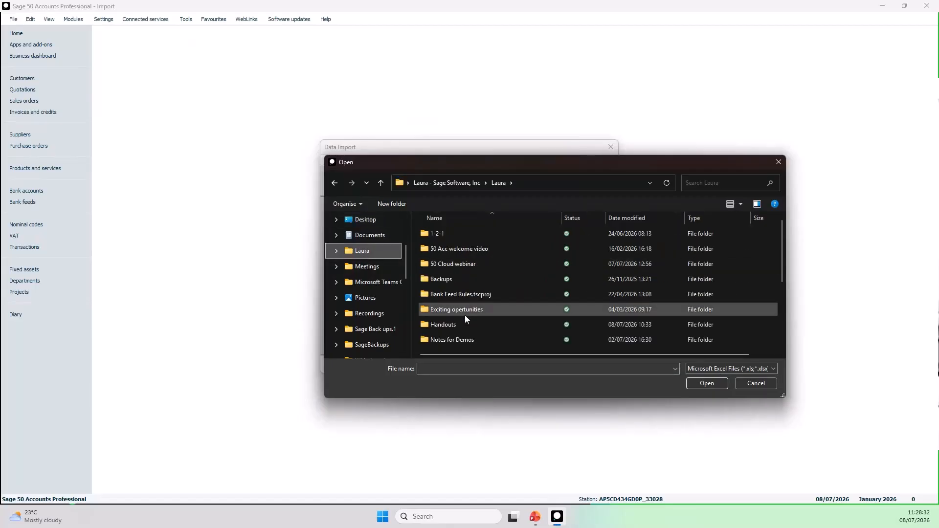
{"action": "double_click", "coordinate": [448, 339]}
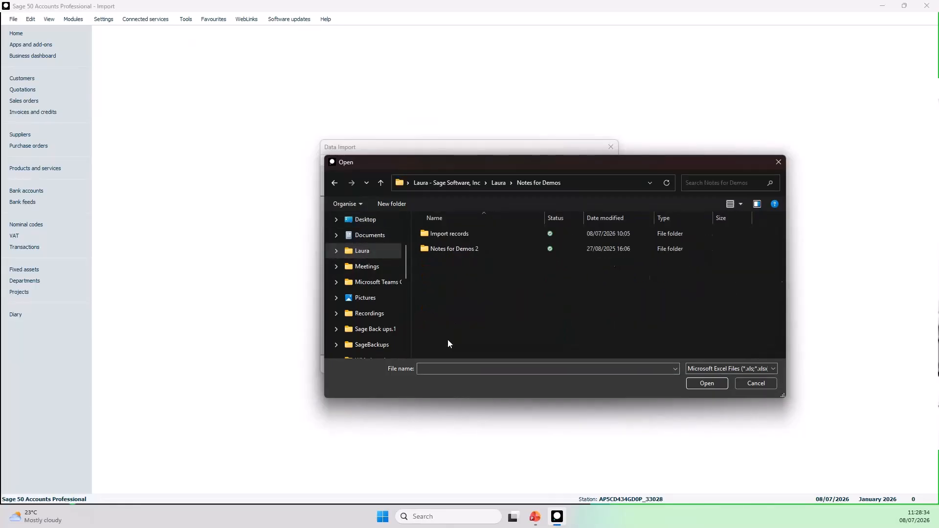
{"action": "double_click", "coordinate": [473, 235]}
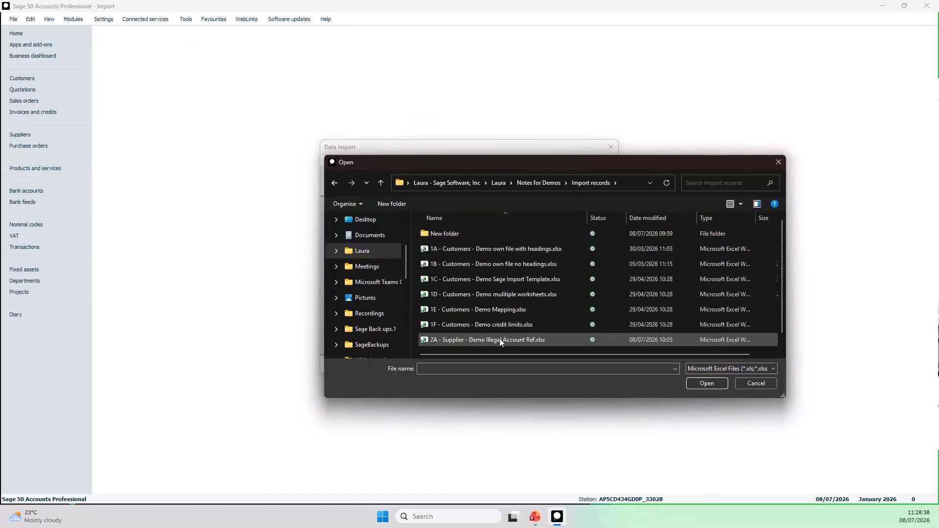
{"action": "left_click", "coordinate": [516, 341]}
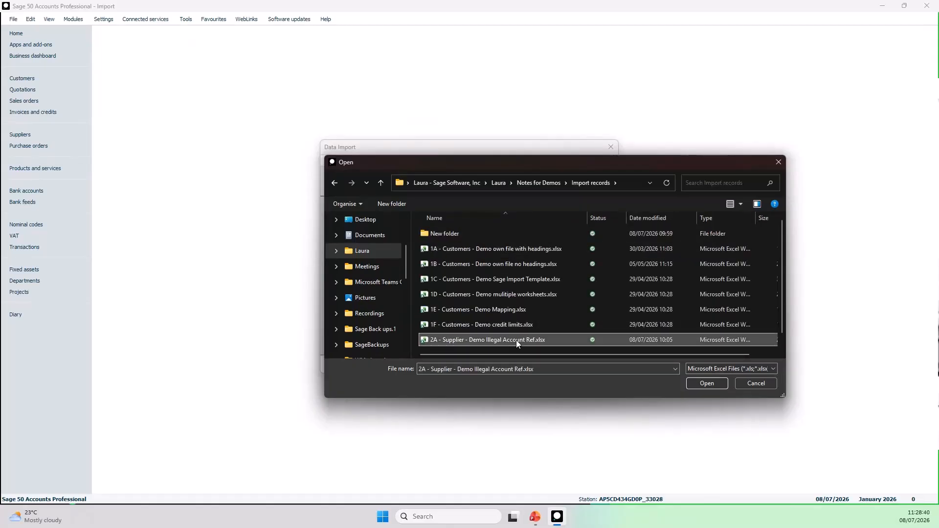
{"action": "left_click", "coordinate": [700, 383]}
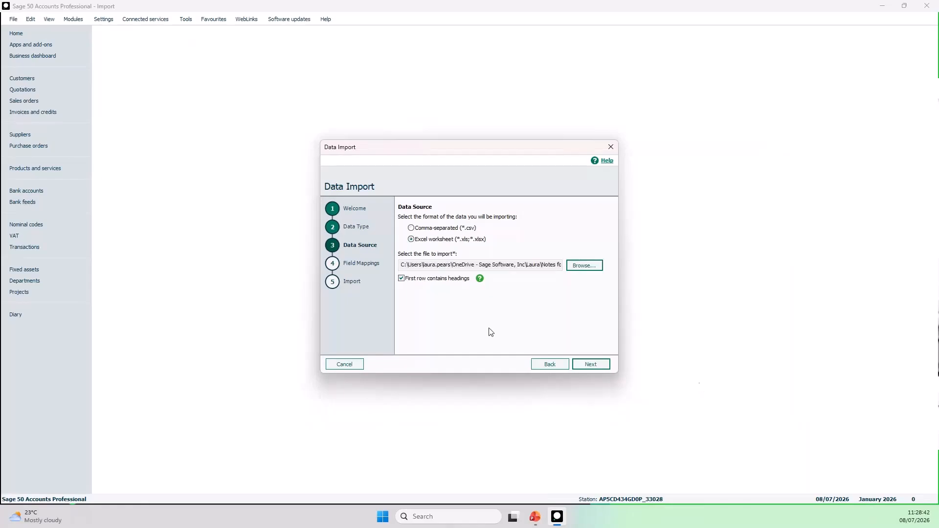
{"action": "left_click", "coordinate": [590, 365]}
Map the imported field AccRef to Account Reference and Name to Account Name
{"action": "left_click", "coordinate": [507, 244]}
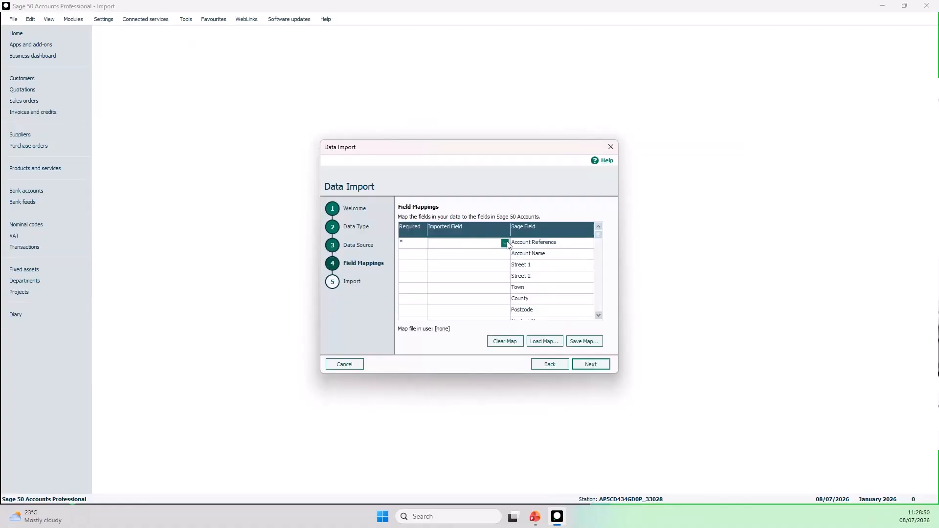
{"action": "left_click", "coordinate": [505, 243]}
{"action": "left_click", "coordinate": [448, 258]}
{"action": "left_click", "coordinate": [502, 259]}
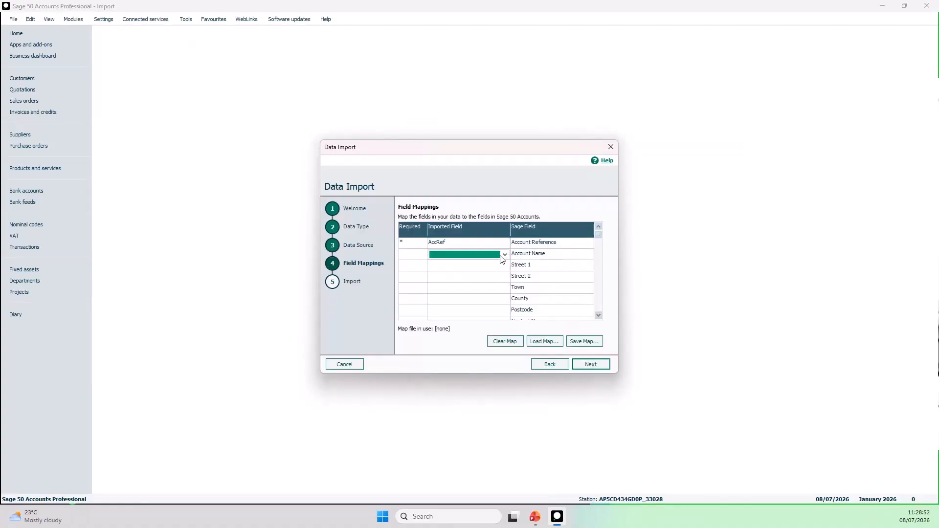
{"action": "left_click", "coordinate": [504, 255]}
{"action": "left_click", "coordinate": [475, 279]}
Map the imported field Add1 to Street 1 and Add2 to Street 2
{"action": "left_click", "coordinate": [505, 266]}
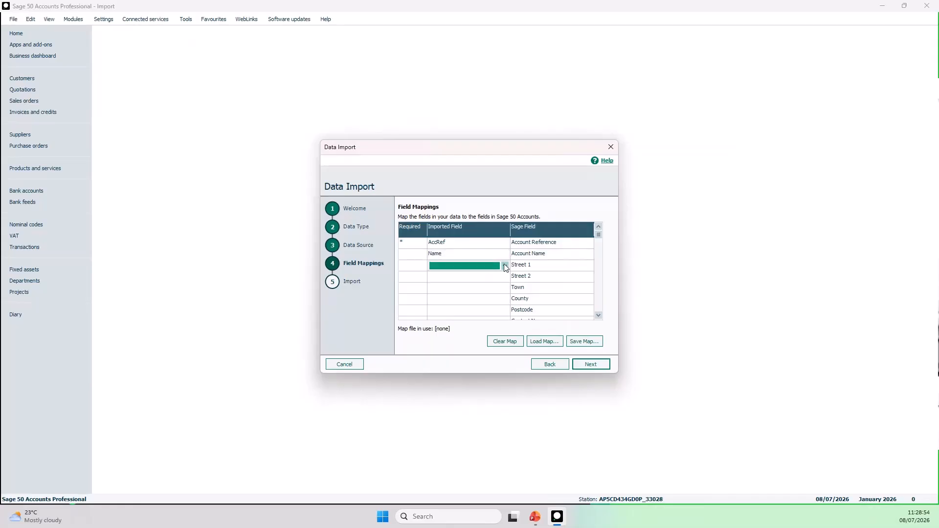
{"action": "left_click", "coordinate": [505, 265]}
{"action": "left_click", "coordinate": [472, 295]}
{"action": "left_click", "coordinate": [506, 277]}
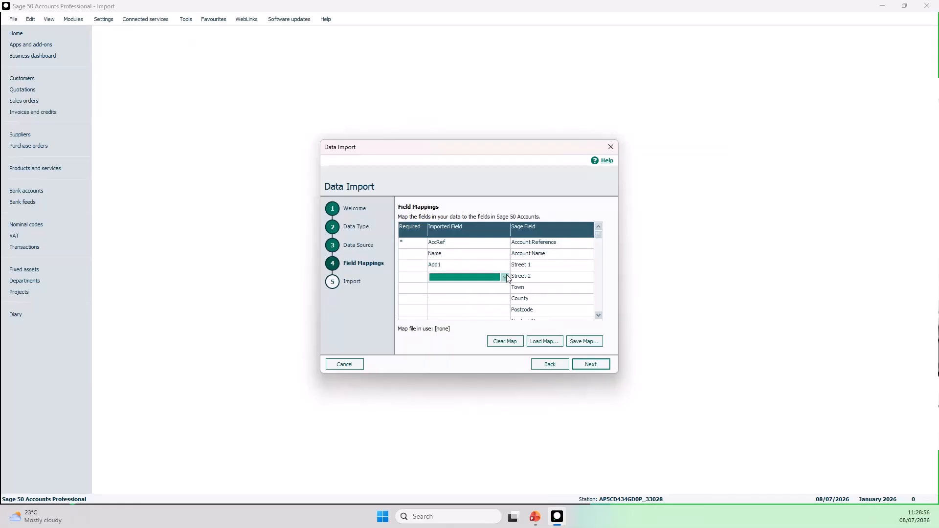
{"action": "left_click", "coordinate": [506, 277]}
{"action": "left_click", "coordinate": [460, 318]}
Run the supplier records import and open its source workbook for editing from the import results, keeping the error list in view
{"action": "left_click", "coordinate": [601, 369]}
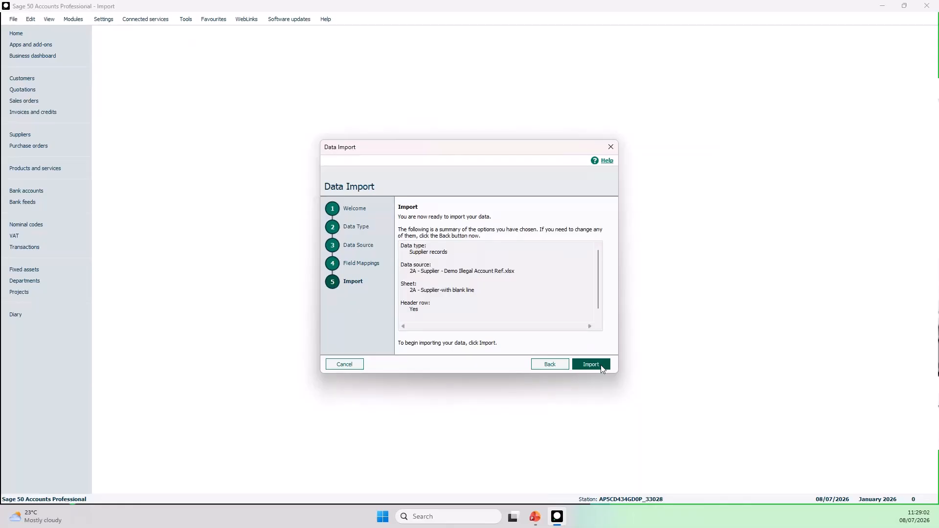
{"action": "left_click", "coordinate": [601, 366]}
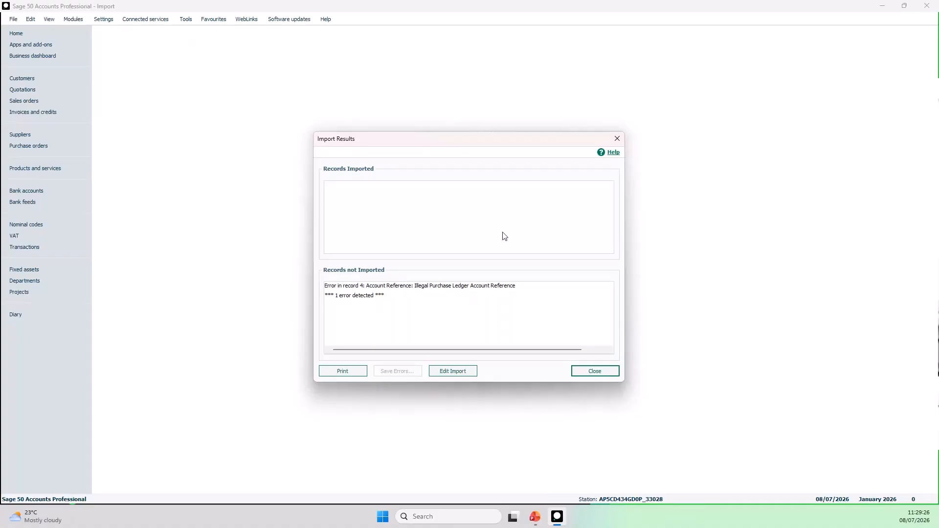
{"action": "left_click", "coordinate": [468, 372]}
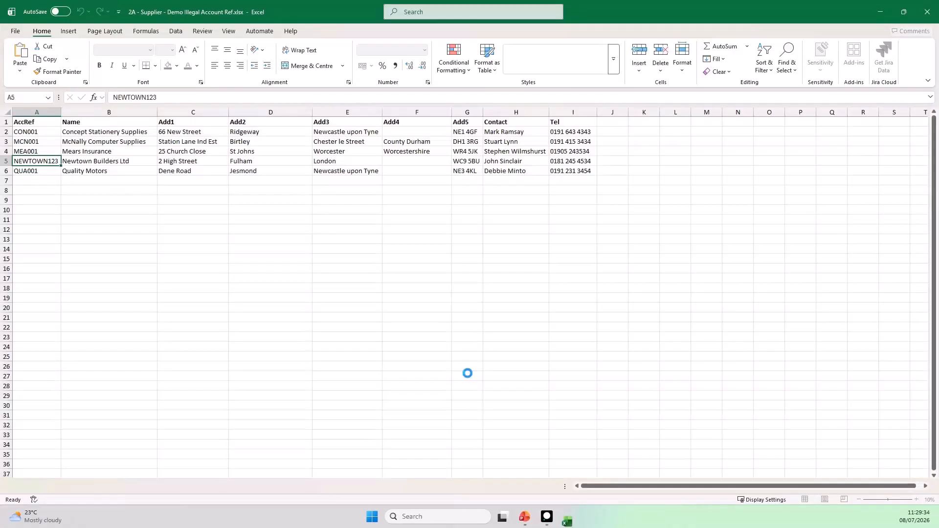
{"action": "left_click_drag", "start_coordinate": [617, 13], "coordinate": [679, 315]}
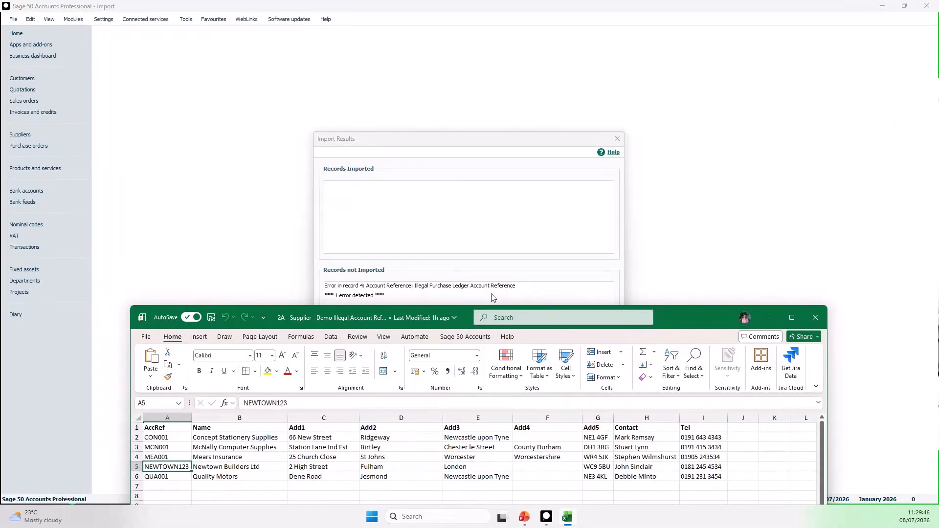
Examine the supplier worksheet row by row from the header to locate record 4 named in the import error
{"action": "left_click", "coordinate": [133, 428]}
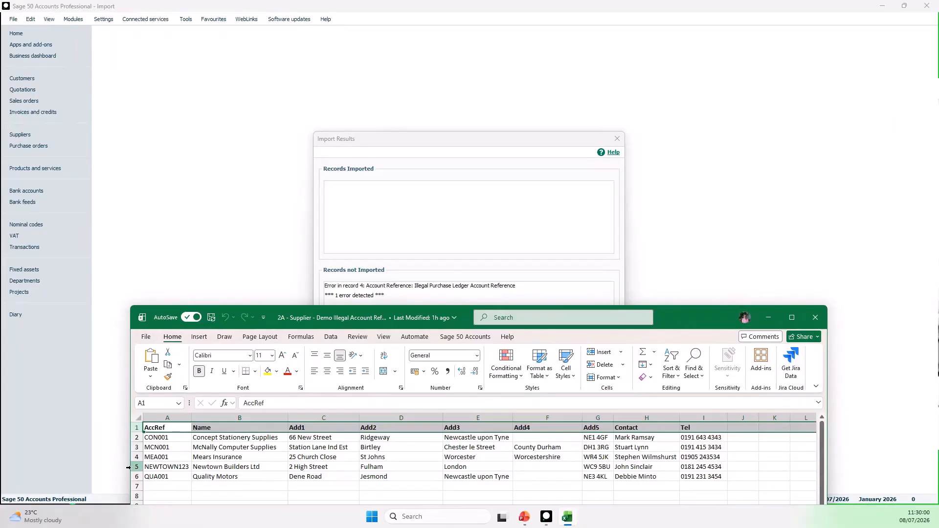
{"action": "left_click", "coordinate": [135, 438]}
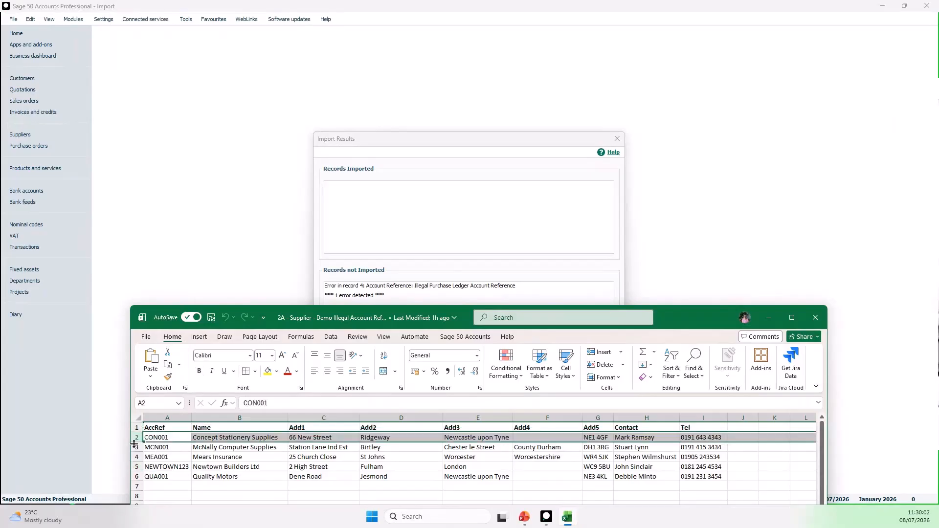
{"action": "left_click", "coordinate": [135, 447]}
{"action": "left_click", "coordinate": [135, 457]}
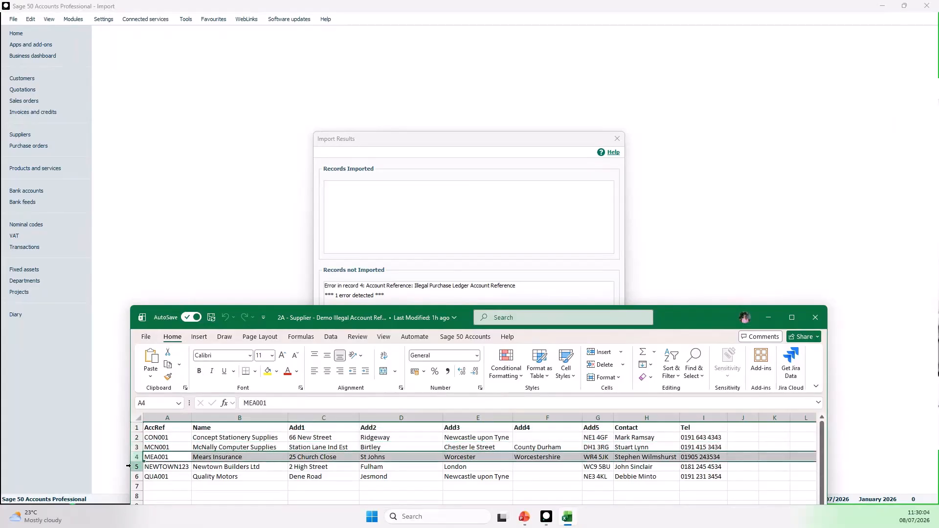
{"action": "left_click", "coordinate": [129, 466]}
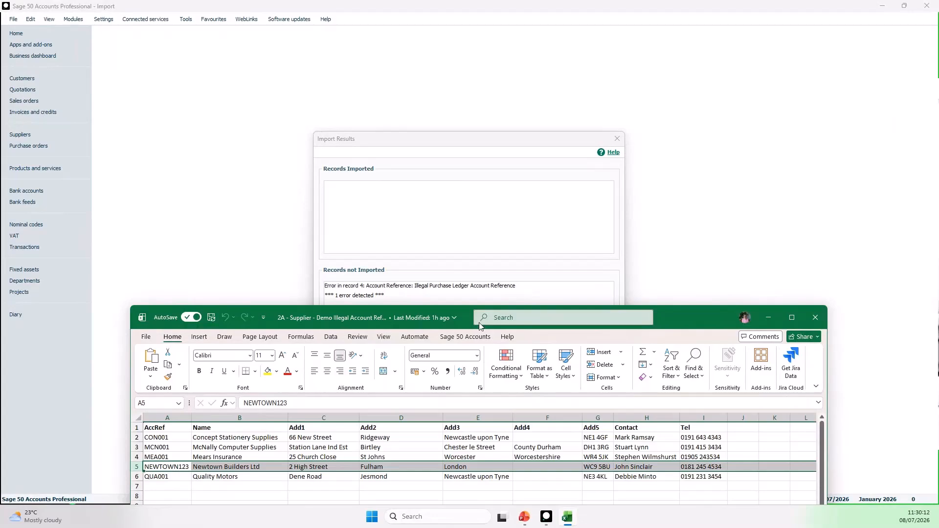
Shorten the illegal account reference in cell A5 to NEWTOWN, save and close the workbook, and dismiss the import results
{"action": "left_click_drag", "start_coordinate": [697, 311], "coordinate": [687, 69]}
{"action": "double_click", "coordinate": [177, 225]}
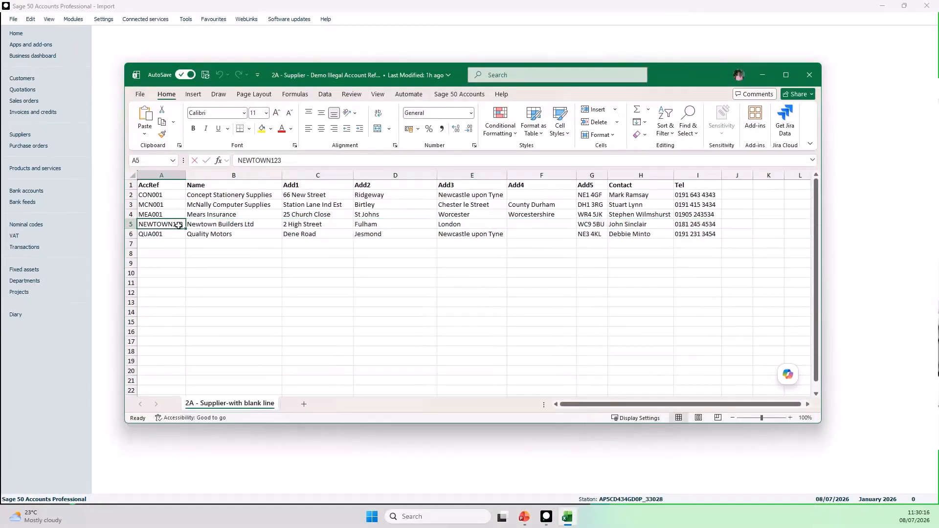
{"action": "key", "text": "BackSpace"}
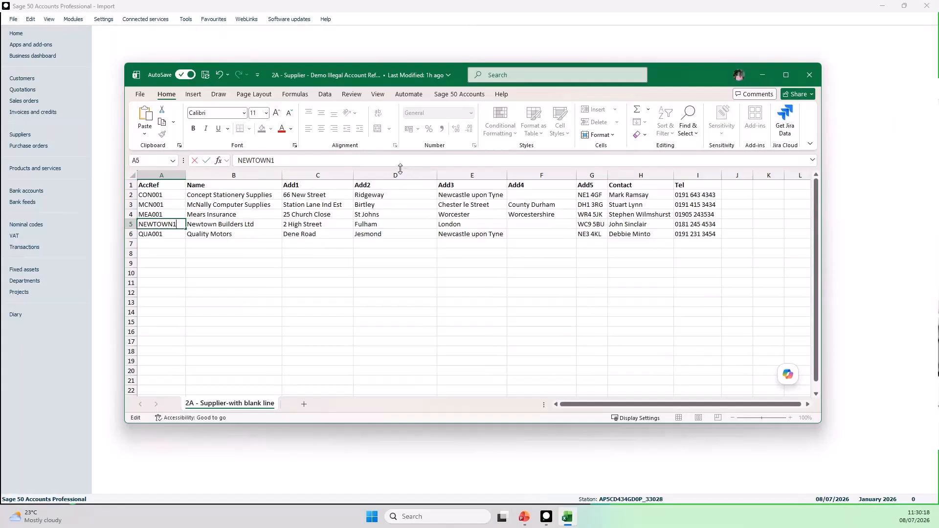
{"action": "key", "text": "BackSpace"}
{"action": "left_click", "coordinate": [206, 77]}
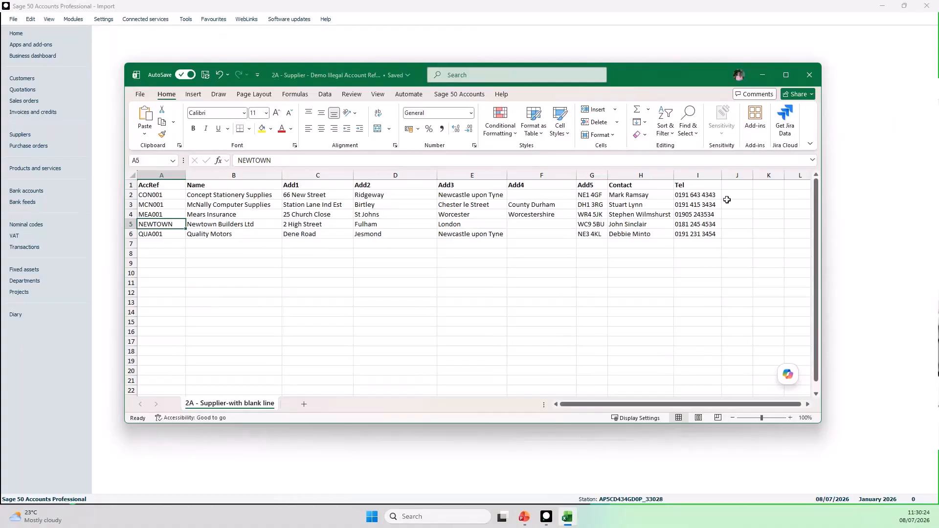
{"action": "left_click", "coordinate": [810, 75]}
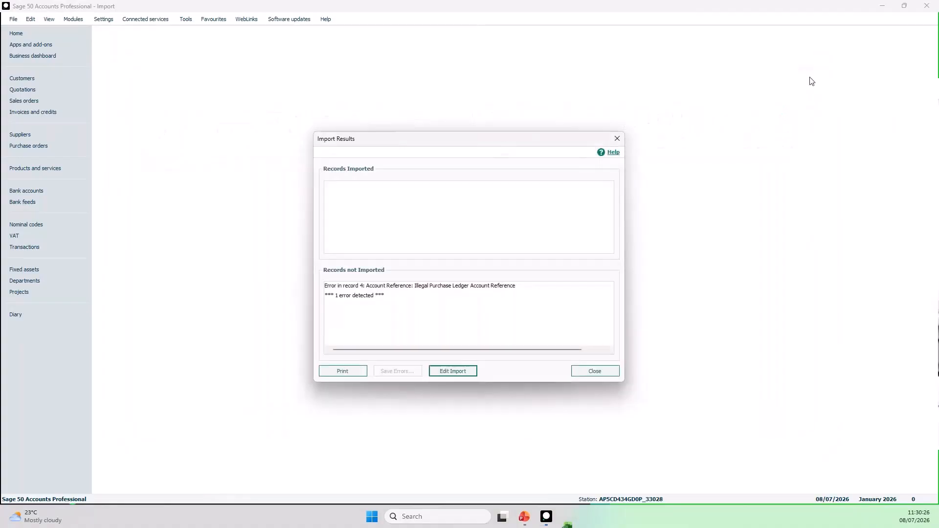
{"action": "left_click", "coordinate": [595, 371]}
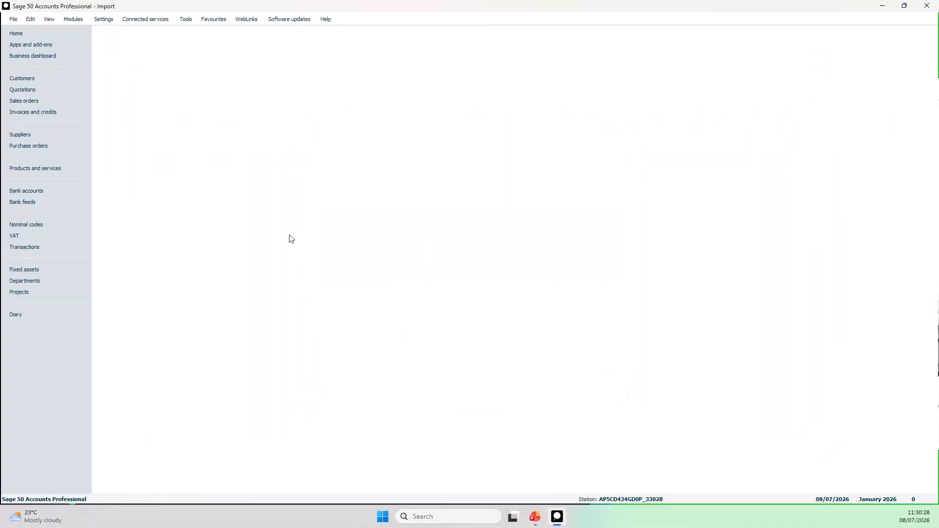
Start a new supplier records import using the Excel file 2A - Supplier - Demo Illegal Account Ref.xlsx, with first-row headings
{"action": "left_click", "coordinate": [13, 19]}
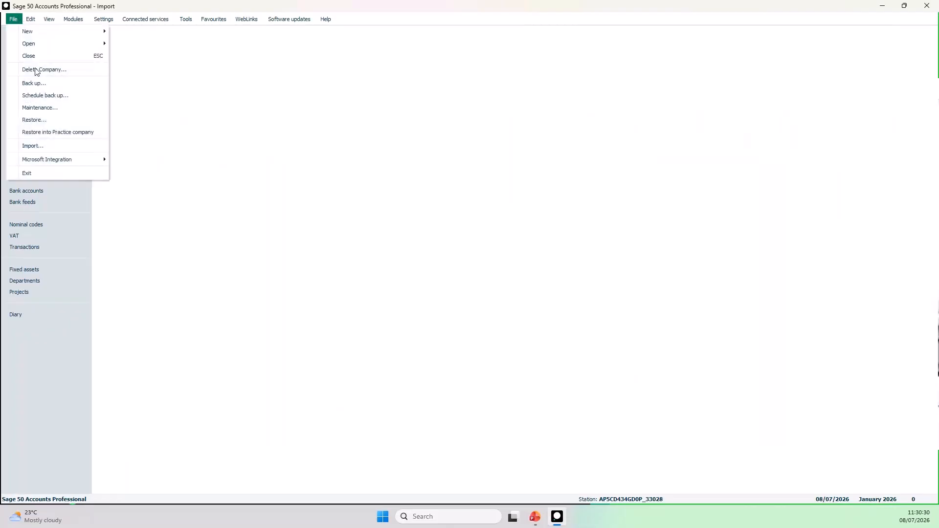
{"action": "left_click", "coordinate": [54, 146]}
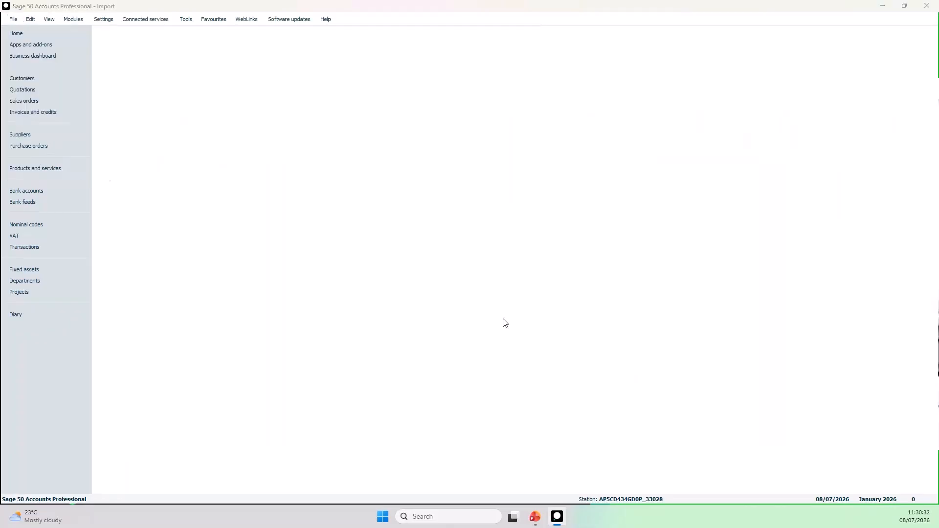
{"action": "left_click", "coordinate": [602, 366]}
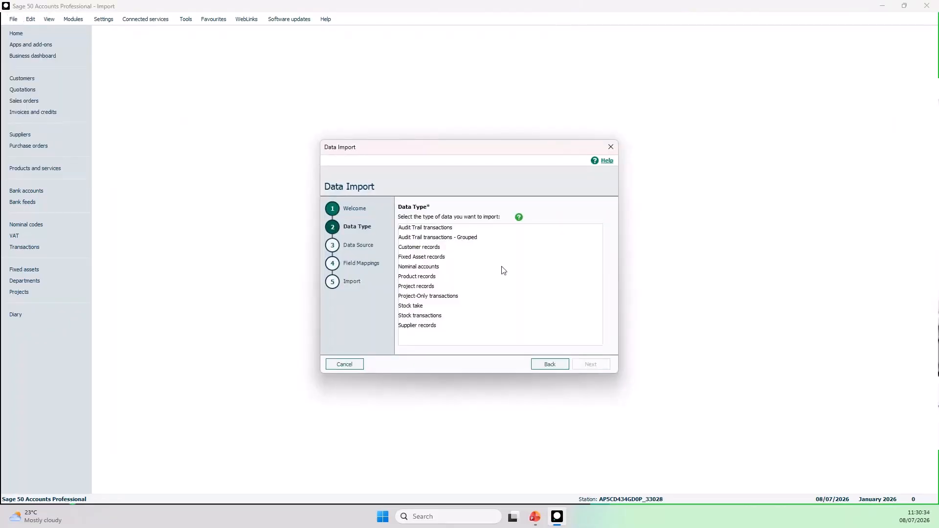
{"action": "left_click", "coordinate": [431, 326]}
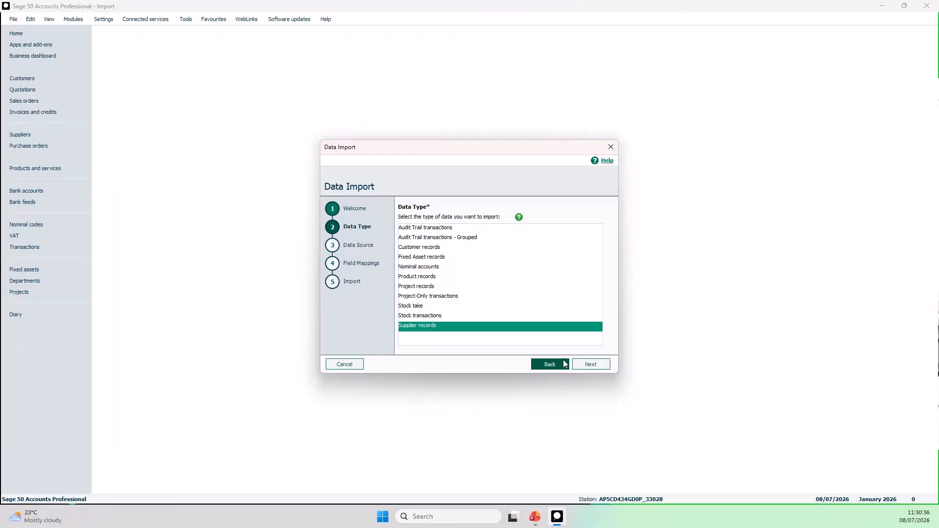
{"action": "left_click", "coordinate": [602, 366]}
{"action": "left_click", "coordinate": [593, 266]}
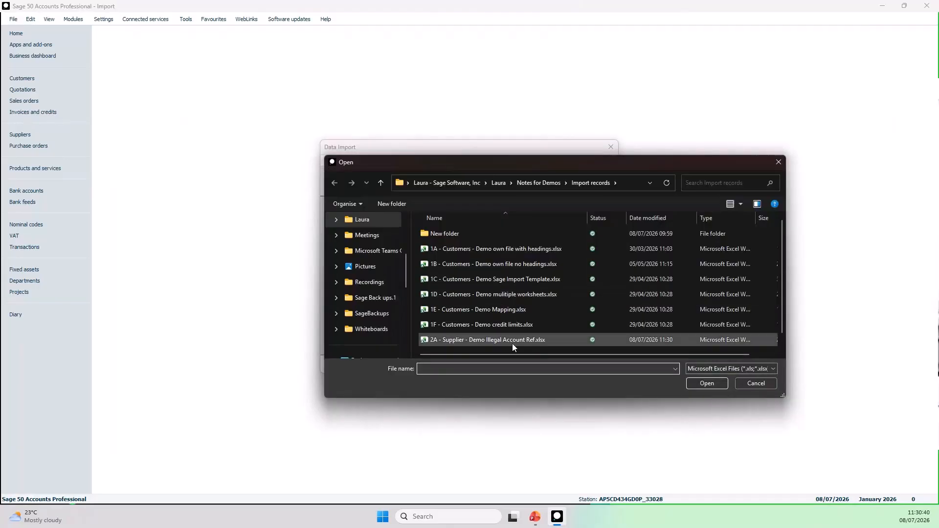
{"action": "left_click", "coordinate": [512, 341]}
{"action": "left_click", "coordinate": [709, 384]}
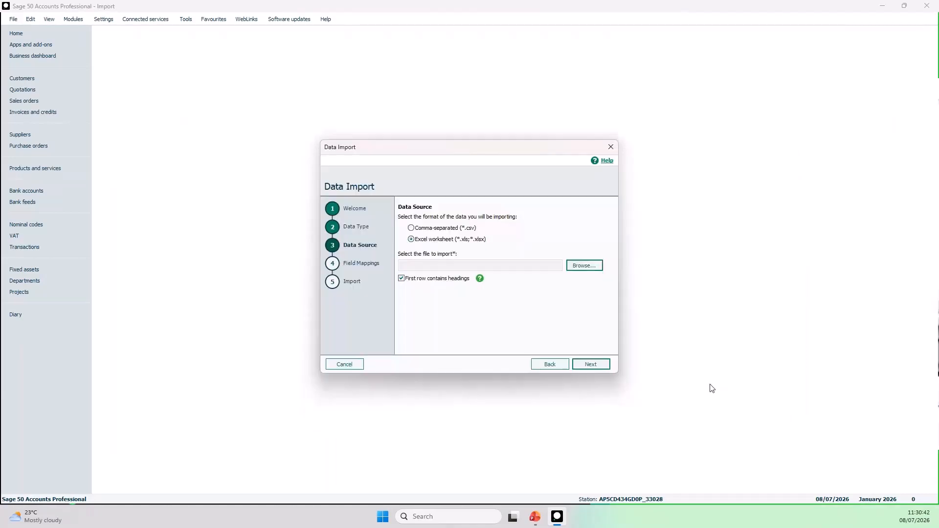
{"action": "left_click", "coordinate": [588, 366]}
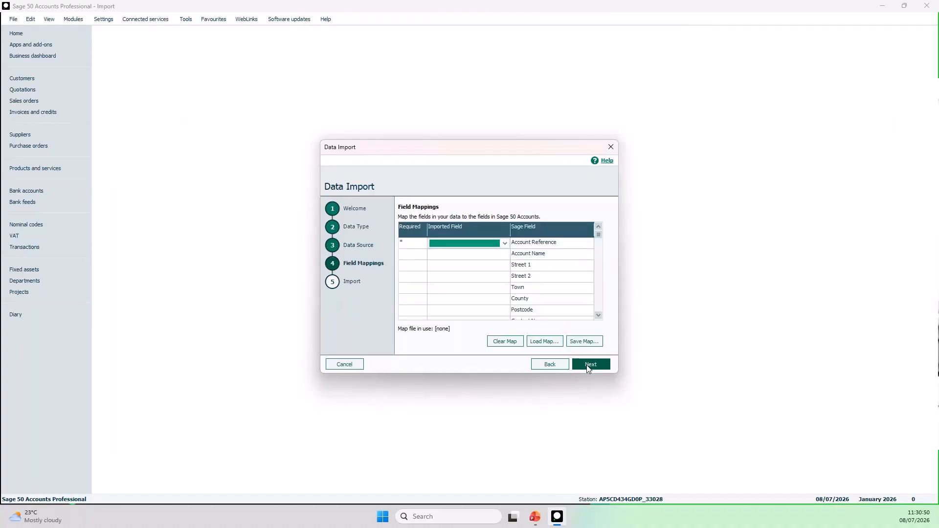
Map the imported field AccRef to Account Reference and Name to Account Name for the corrected supplier file
{"action": "left_click", "coordinate": [504, 244]}
{"action": "left_click", "coordinate": [505, 244]}
{"action": "left_click", "coordinate": [467, 259]}
{"action": "left_click", "coordinate": [499, 254]}
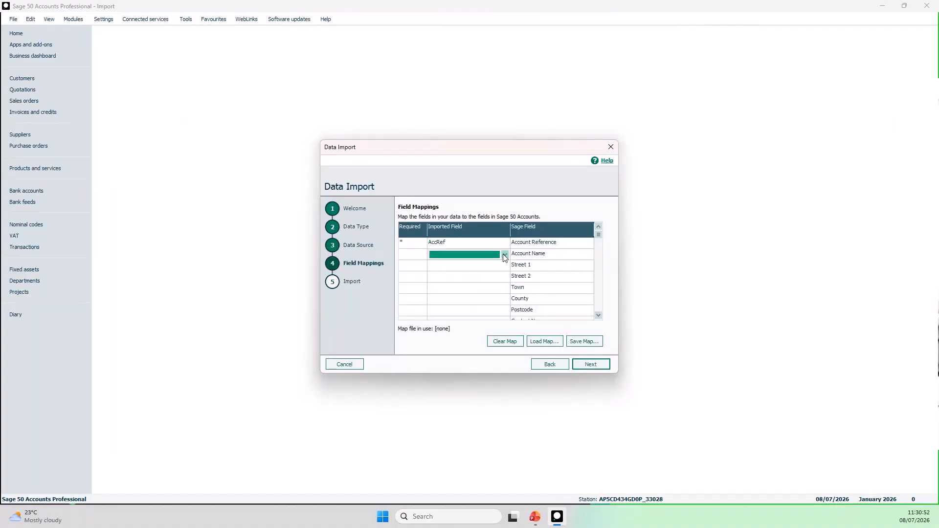
{"action": "left_click", "coordinate": [505, 255]}
{"action": "left_click", "coordinate": [491, 269]}
Map the imported field Add1 to Street 1 and Add2 to Street 2 for the corrected supplier file
{"action": "left_click", "coordinate": [489, 267]}
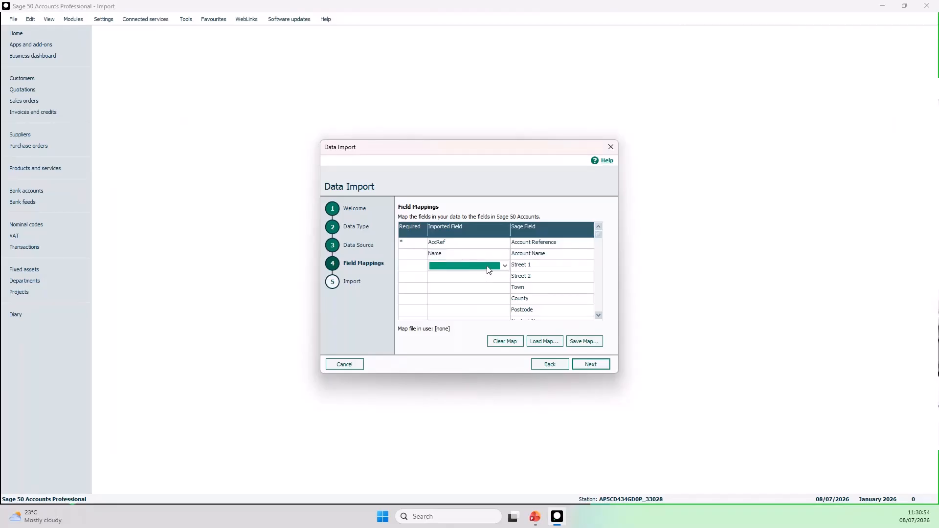
{"action": "left_click", "coordinate": [505, 266]}
{"action": "left_click", "coordinate": [505, 269]}
{"action": "left_click", "coordinate": [478, 298]}
{"action": "left_click", "coordinate": [501, 279]}
{"action": "left_click", "coordinate": [504, 277]}
{"action": "left_click", "coordinate": [471, 316]}
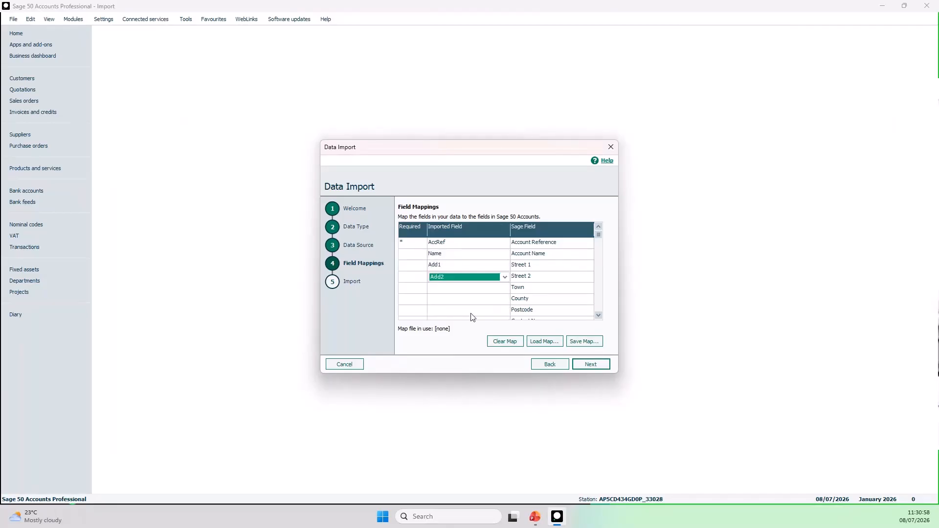
Run the import of the corrected supplier records and close the import results
{"action": "left_click", "coordinate": [602, 367]}
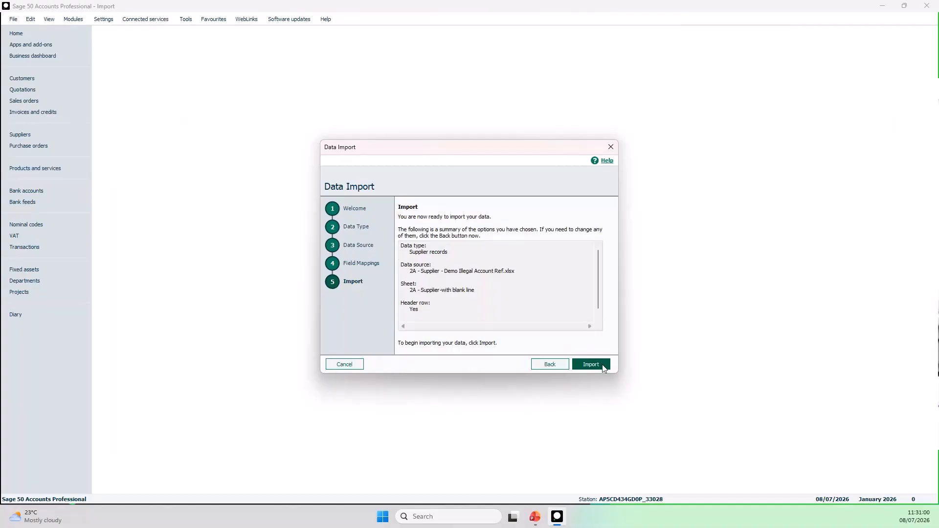
{"action": "left_click", "coordinate": [602, 365]}
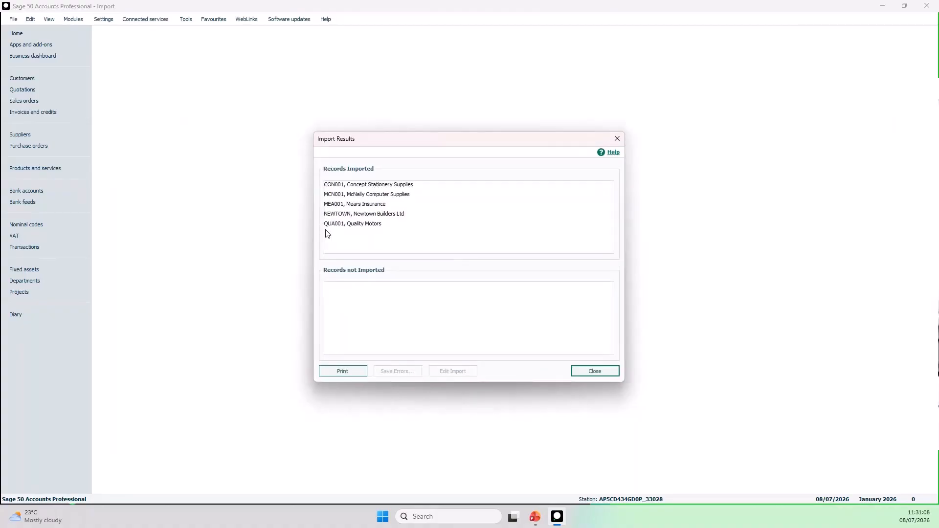
{"action": "left_click", "coordinate": [609, 373]}
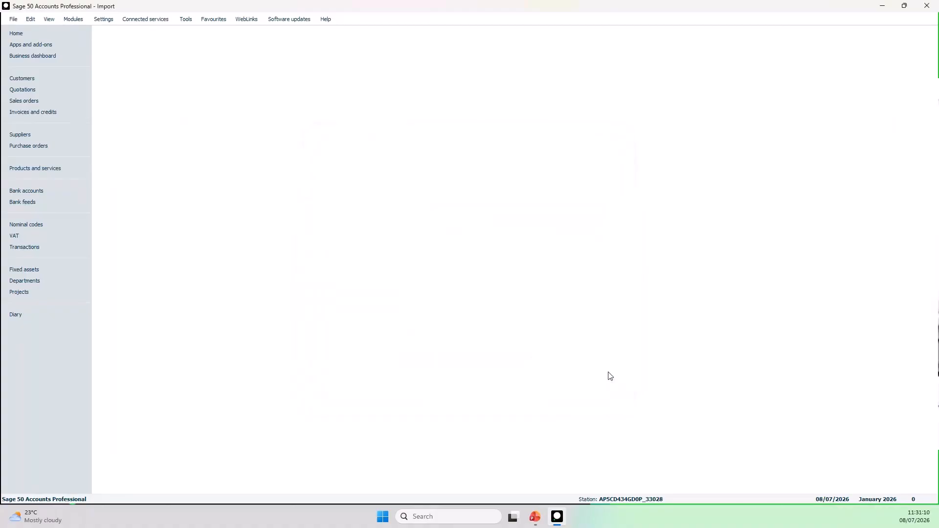
Check the supplier list, and inspect row 8 of the 2B - Supplier - Demo Issue Blank Line workbook before closing it
{"action": "left_click", "coordinate": [39, 133]}
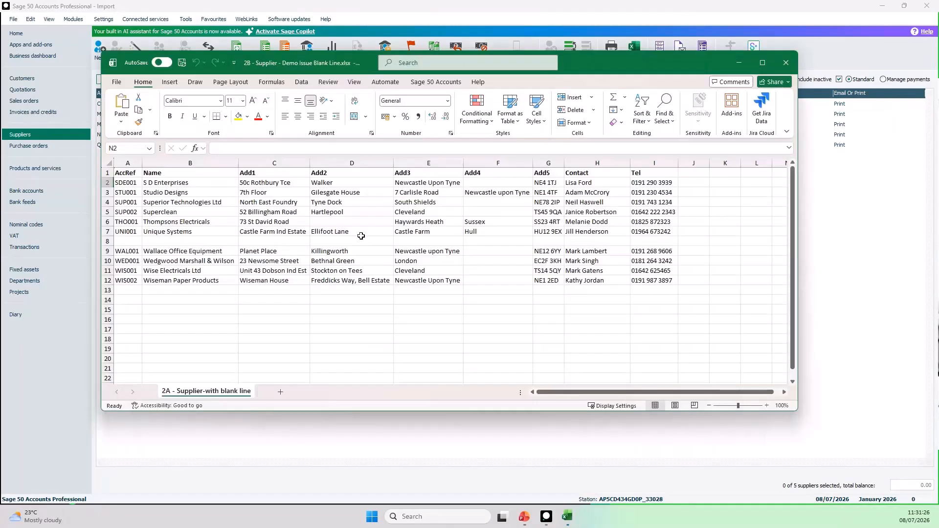
{"action": "left_click", "coordinate": [106, 241]}
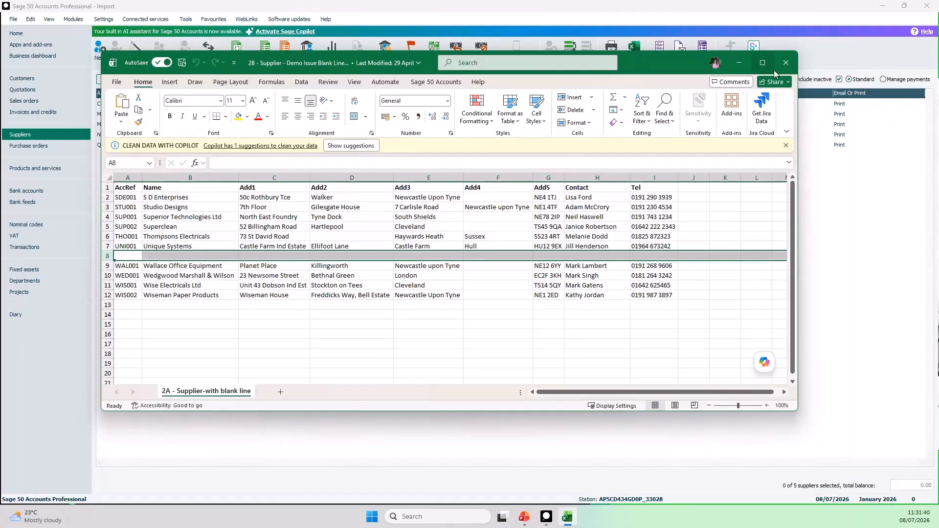
{"action": "left_click", "coordinate": [788, 62]}
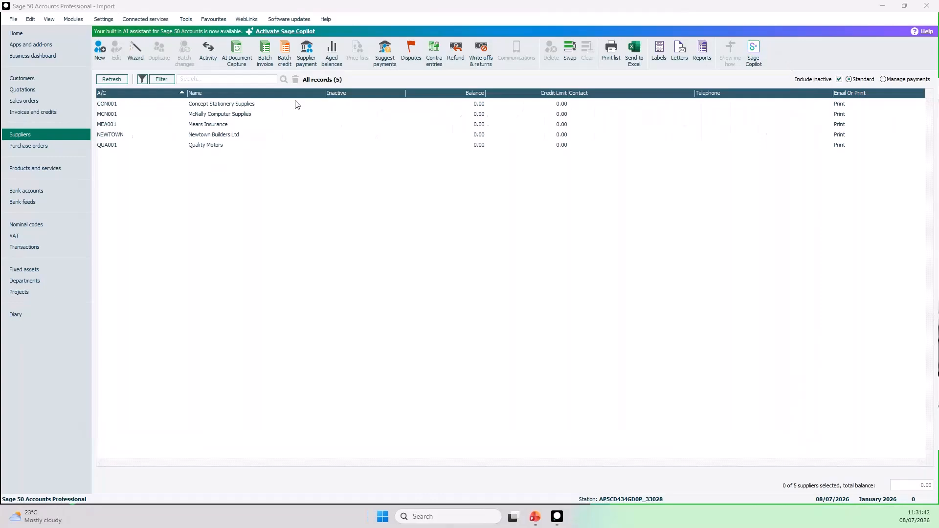
Start another supplier records import using the Excel file 2B - Supplier - Demo Issue Blank Line.xlsx, with first-row headings
{"action": "left_click", "coordinate": [13, 18]}
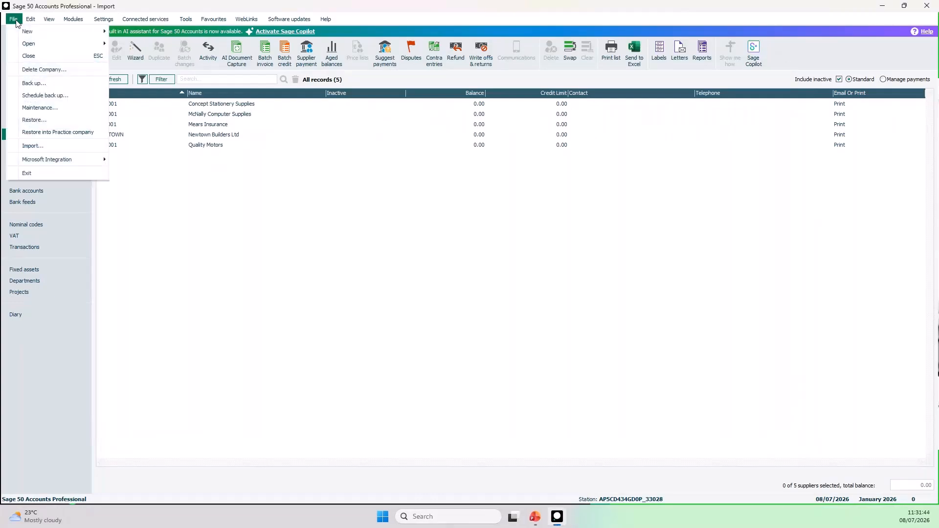
{"action": "left_click", "coordinate": [33, 146]}
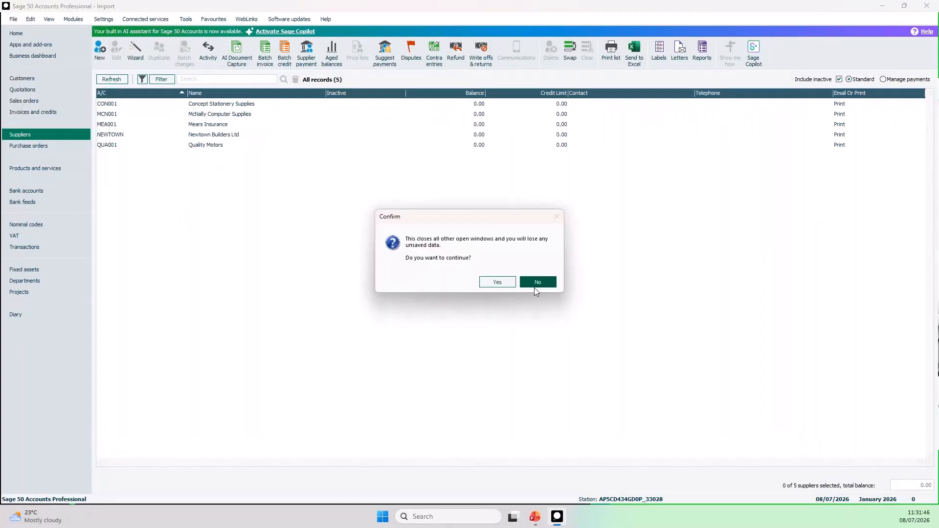
{"action": "left_click", "coordinate": [511, 284]}
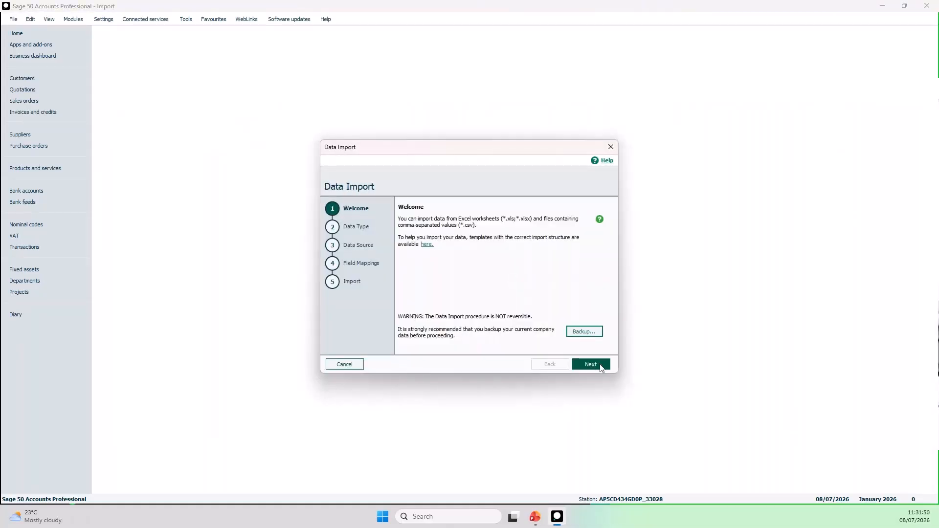
{"action": "left_click", "coordinate": [601, 366]}
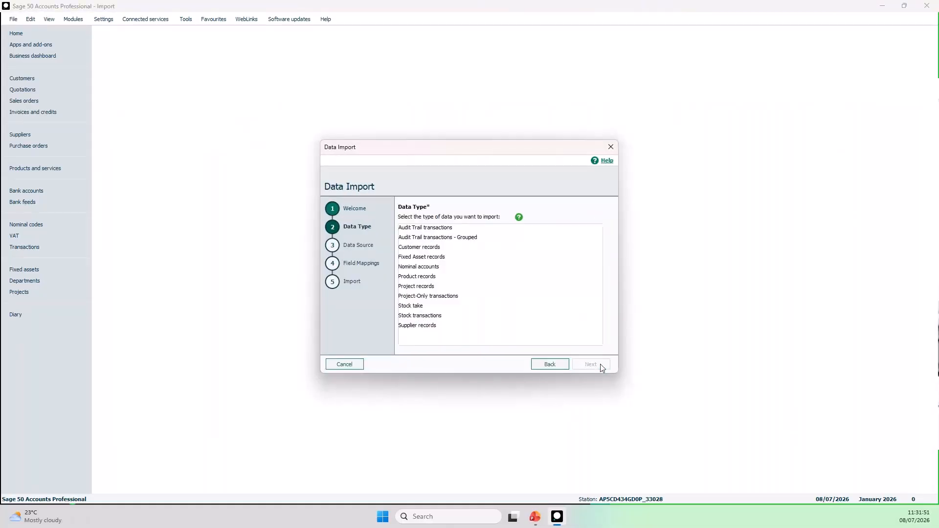
{"action": "left_click", "coordinate": [424, 327]}
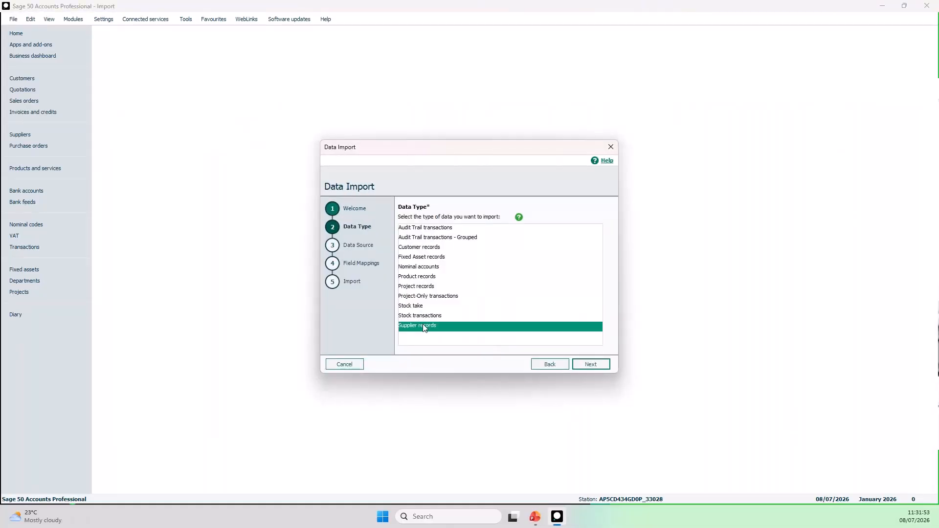
{"action": "left_click", "coordinate": [604, 366]}
{"action": "left_click", "coordinate": [593, 269]}
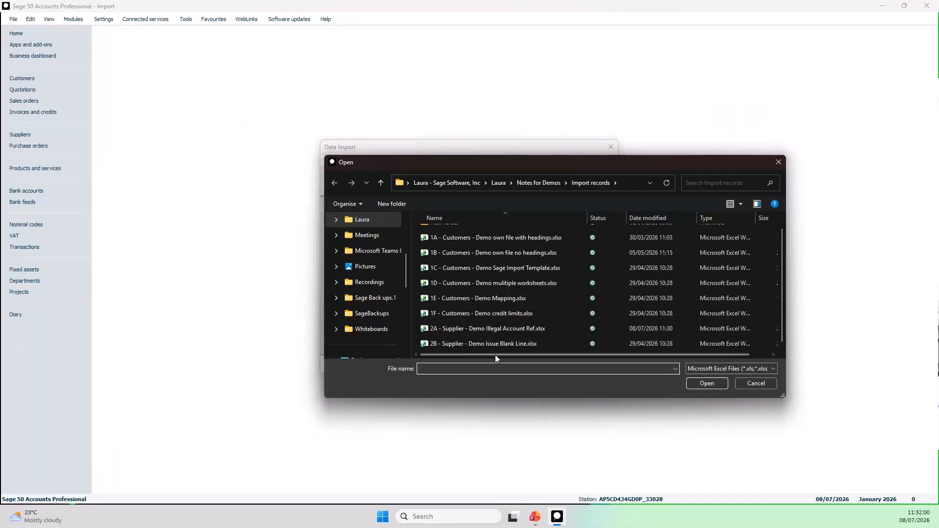
{"action": "scroll", "coordinate": [495, 355], "scroll_direction": "down", "scroll_amount": 1}
{"action": "left_click", "coordinate": [496, 343]}
{"action": "left_click", "coordinate": [719, 383]}
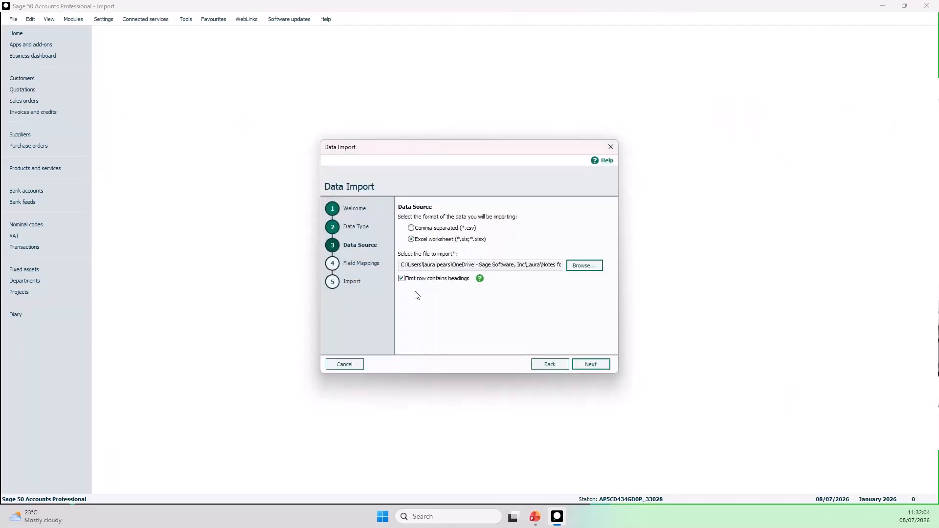
{"action": "left_click", "coordinate": [603, 364]}
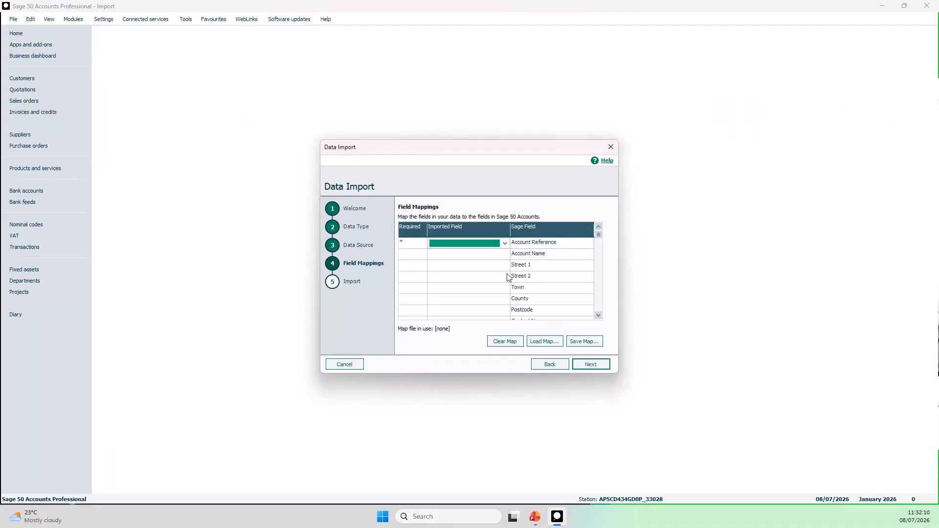
Map AccRef to Account Reference and Name to Account Name for the 2B supplier file
{"action": "left_click", "coordinate": [504, 243]}
{"action": "left_click", "coordinate": [468, 260]}
{"action": "left_click", "coordinate": [505, 255]}
{"action": "left_click", "coordinate": [504, 254]}
{"action": "left_click", "coordinate": [471, 278]}
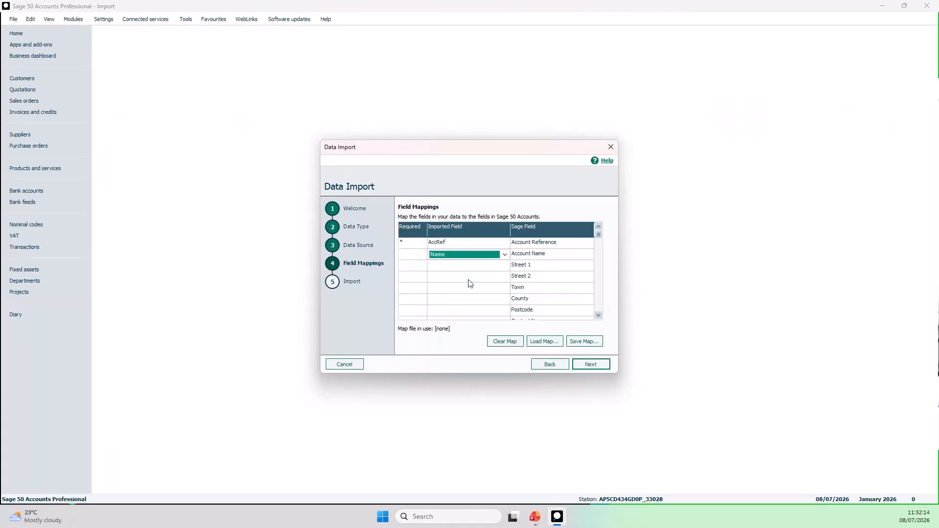
Map Add1 to Street 1 and Add2 to Street 2 for the 2B supplier file
{"action": "left_click", "coordinate": [504, 265]}
{"action": "left_click", "coordinate": [505, 267]}
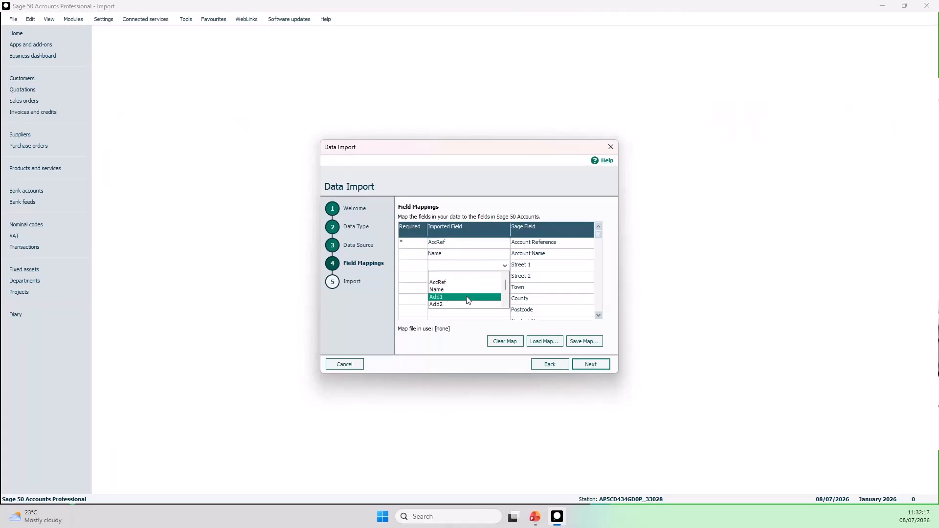
{"action": "left_click", "coordinate": [470, 297]}
{"action": "left_click", "coordinate": [483, 279]}
{"action": "left_click", "coordinate": [505, 277]}
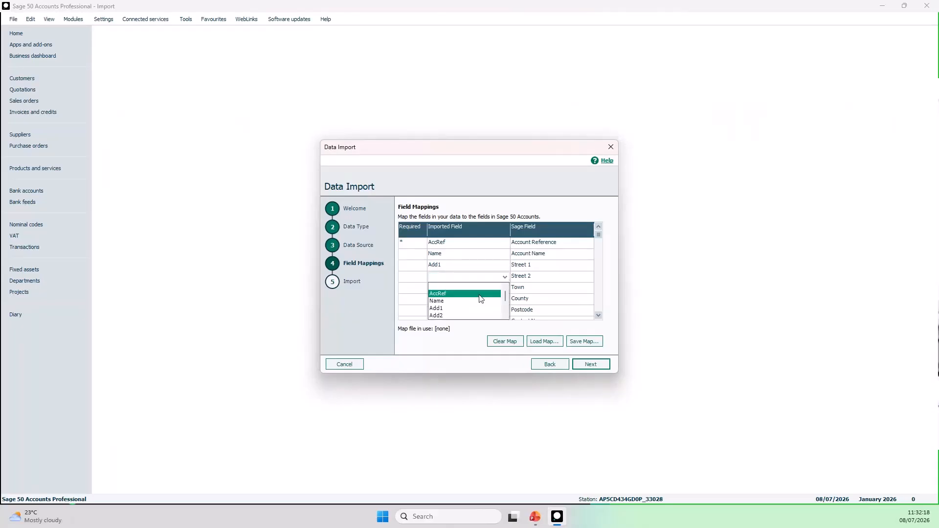
{"action": "left_click", "coordinate": [469, 315]}
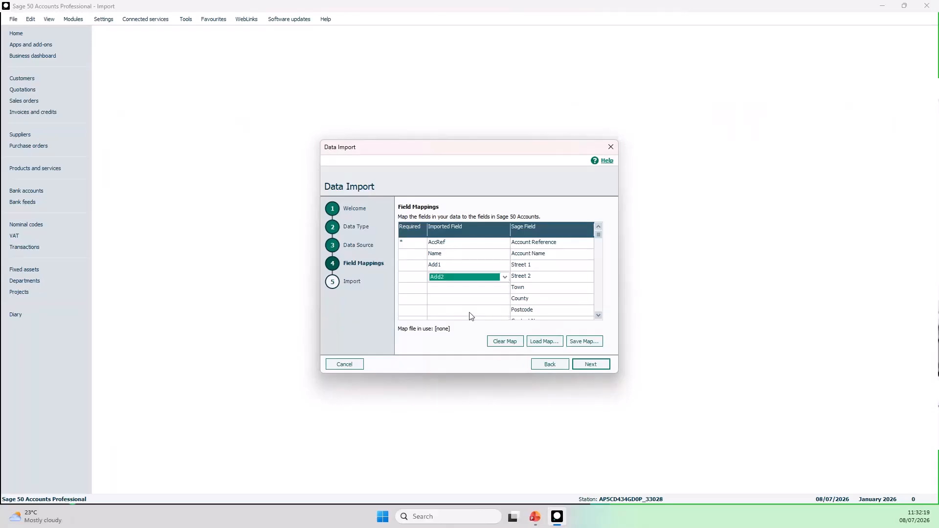
Import the supplier records from the 2B file, close the import results and display the supplier list
{"action": "left_click", "coordinate": [591, 364]}
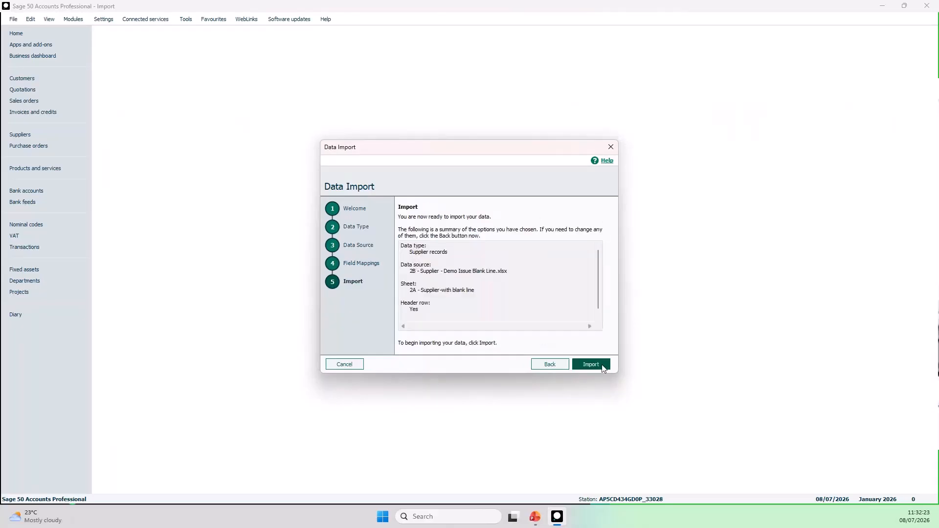
{"action": "left_click", "coordinate": [602, 368]}
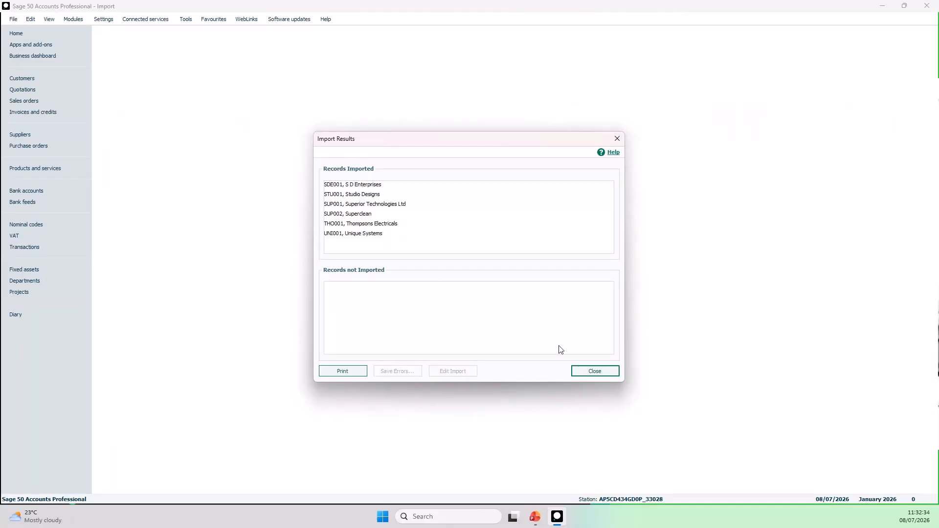
{"action": "left_click", "coordinate": [611, 374]}
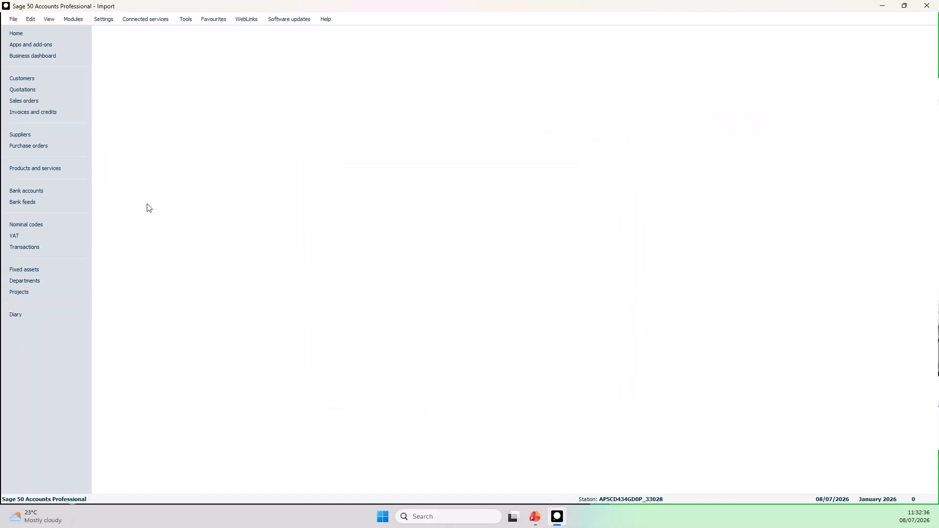
{"action": "left_click", "coordinate": [28, 135]}
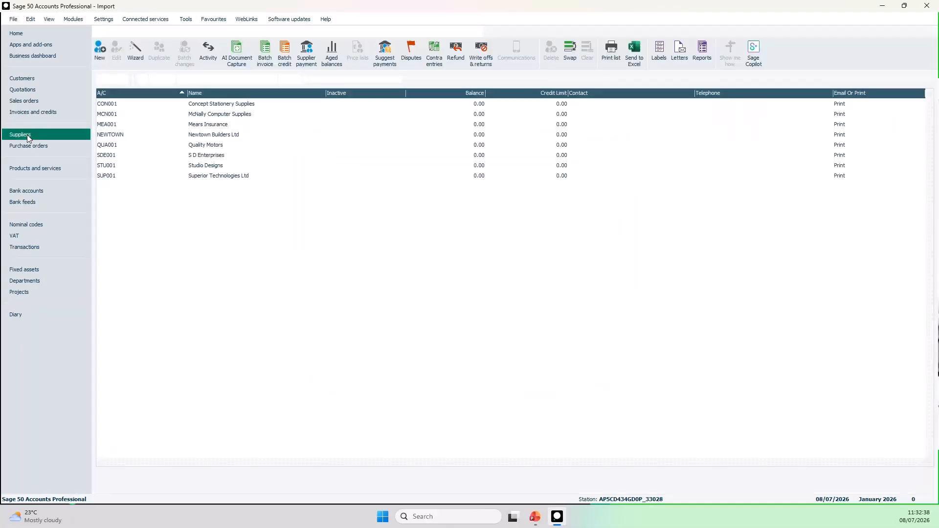